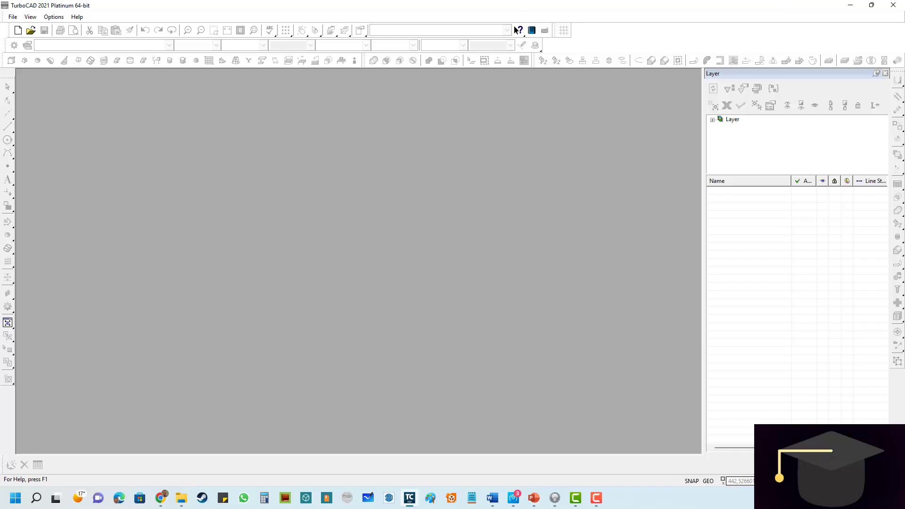
# - Create a new drawing from the Normal Metric template
pyautogui.click(18, 31)
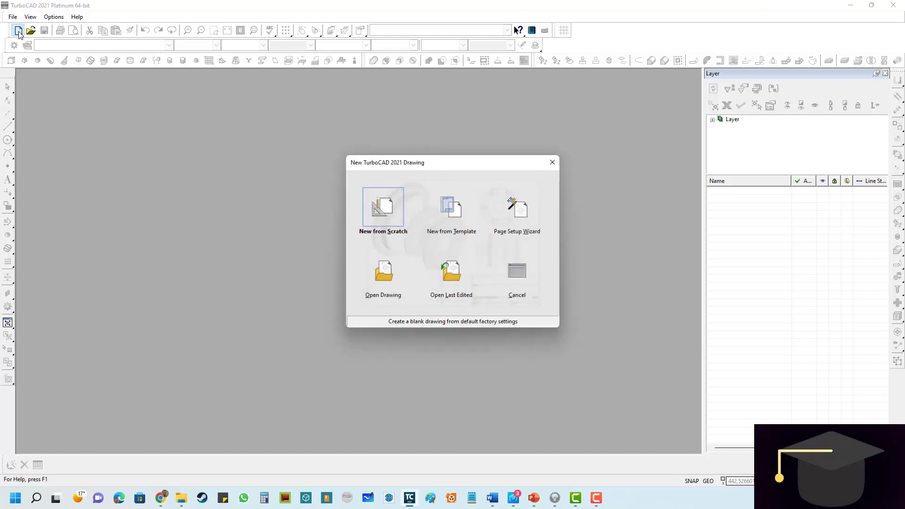
pyautogui.click(452, 212)
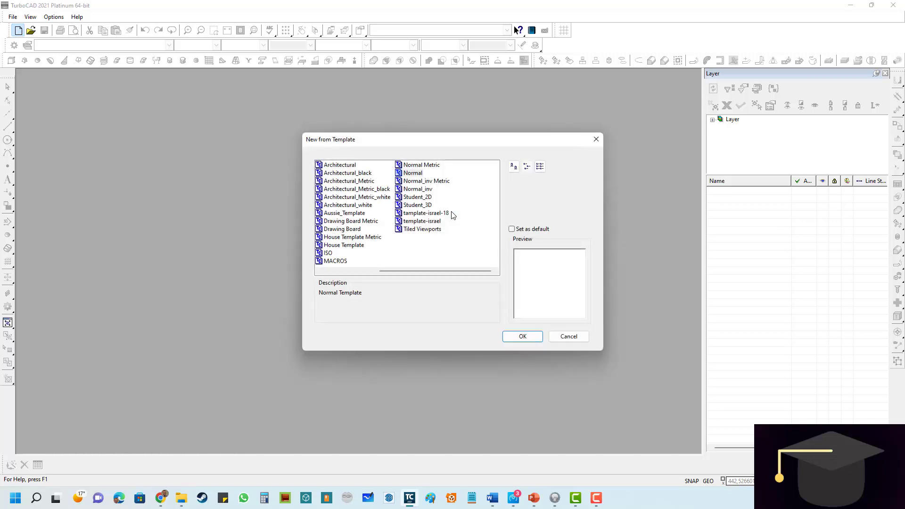
pyautogui.click(415, 165)
pyautogui.click(521, 336)
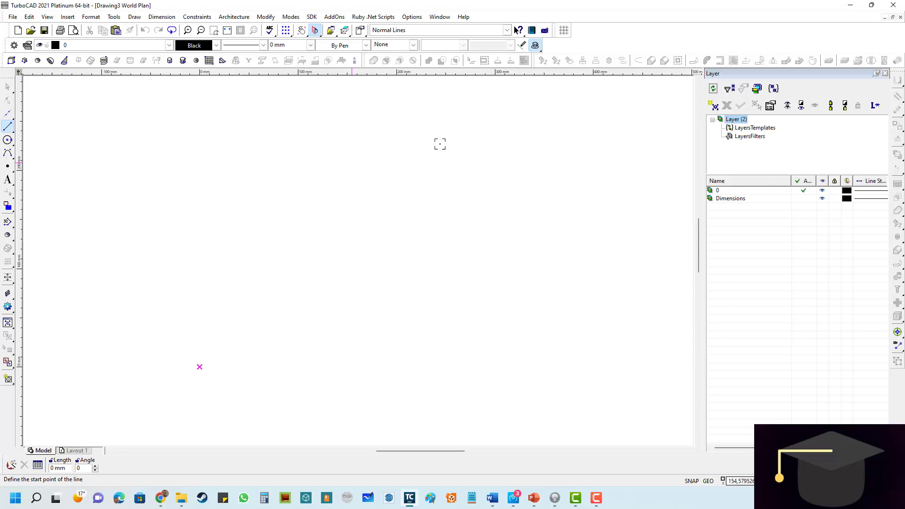
# - Show the drawing grid, inspect it at different zoom levels, and hide it again
pyautogui.click(285, 32)
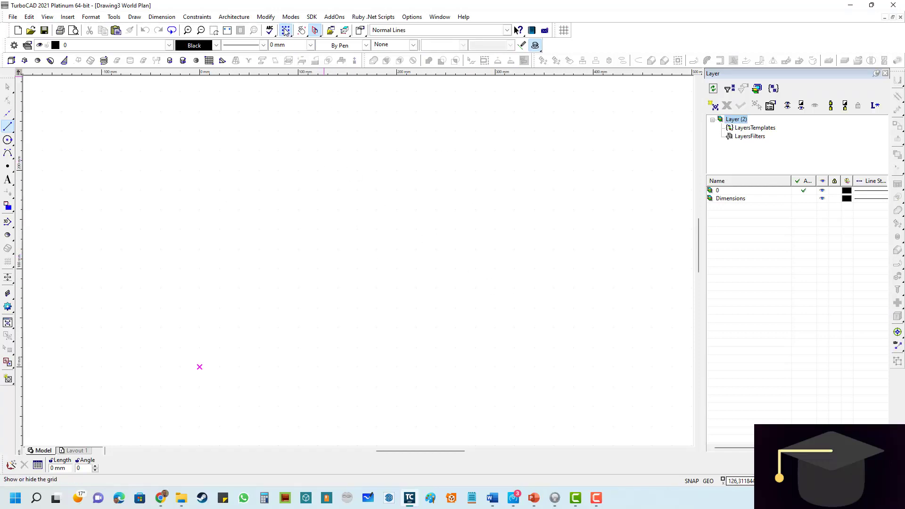
pyautogui.scroll(3, 358, 261)
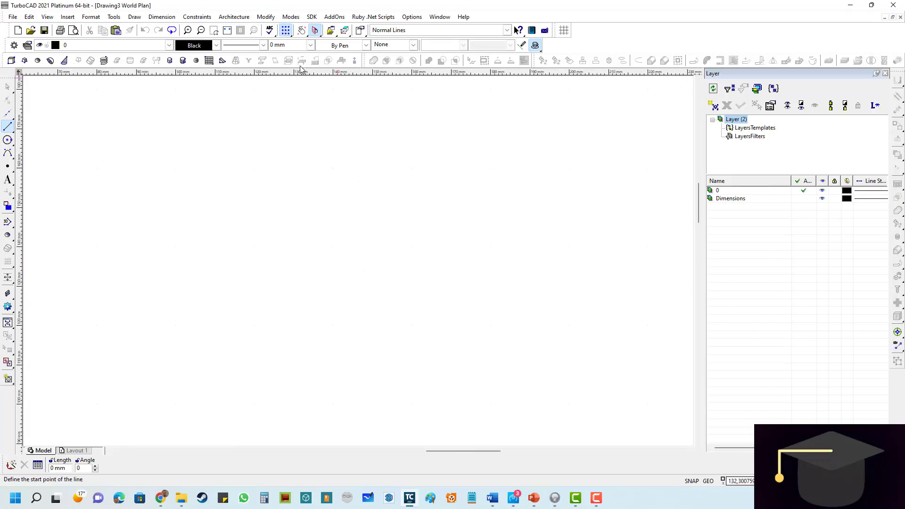
pyautogui.scroll(8, 326, 185)
pyautogui.scroll(-6, 360, 263)
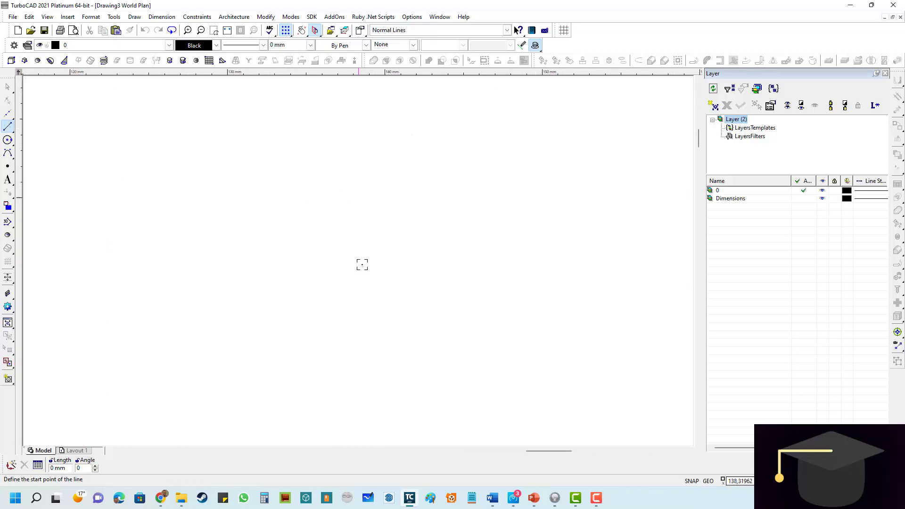
pyautogui.click(289, 34)
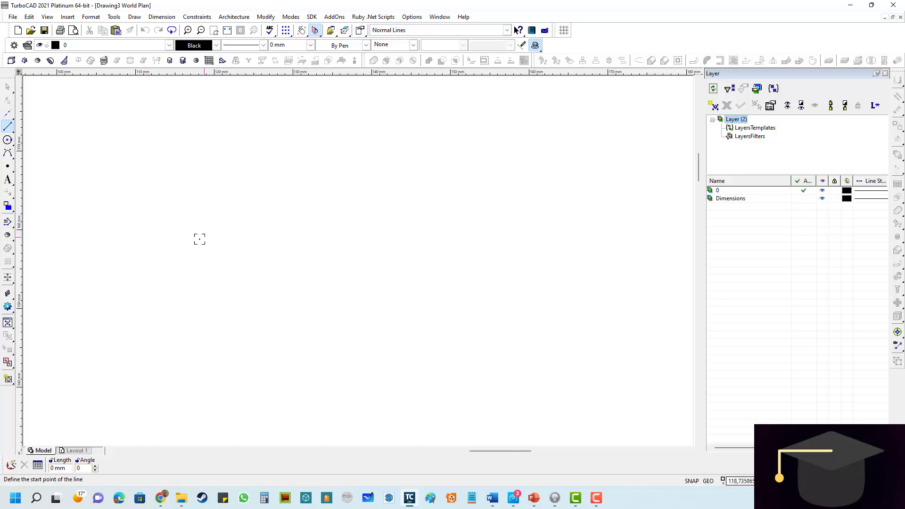
# - Draw a single horizontal line 100 mm long across the middle of the drawing area
pyautogui.click(200, 269)
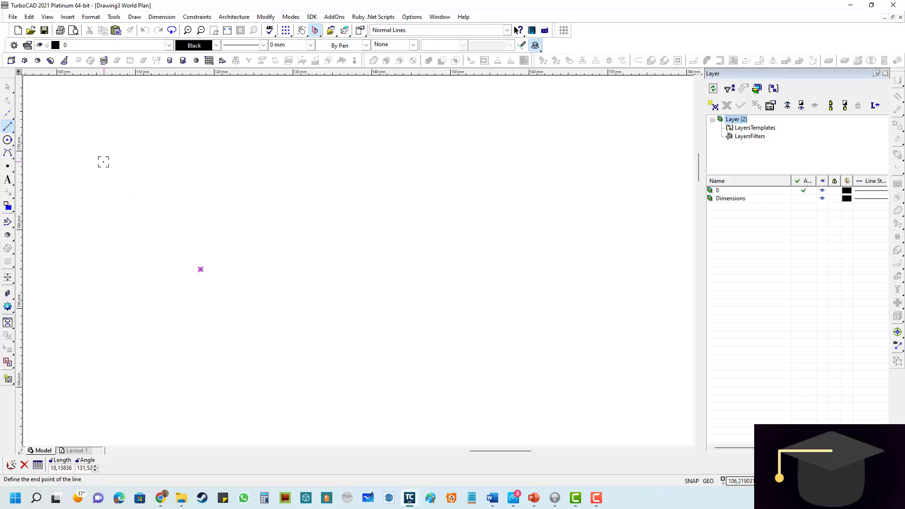
pyautogui.press('Escape')
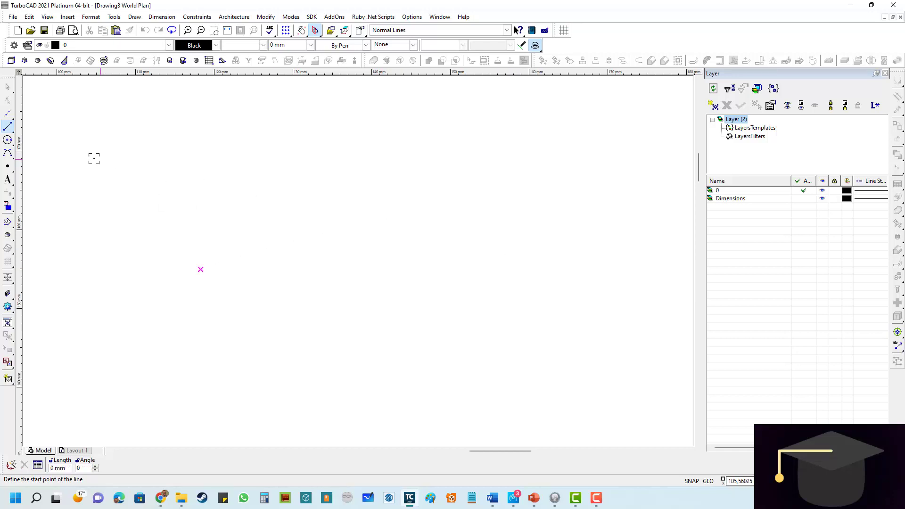
pyautogui.click(7, 128)
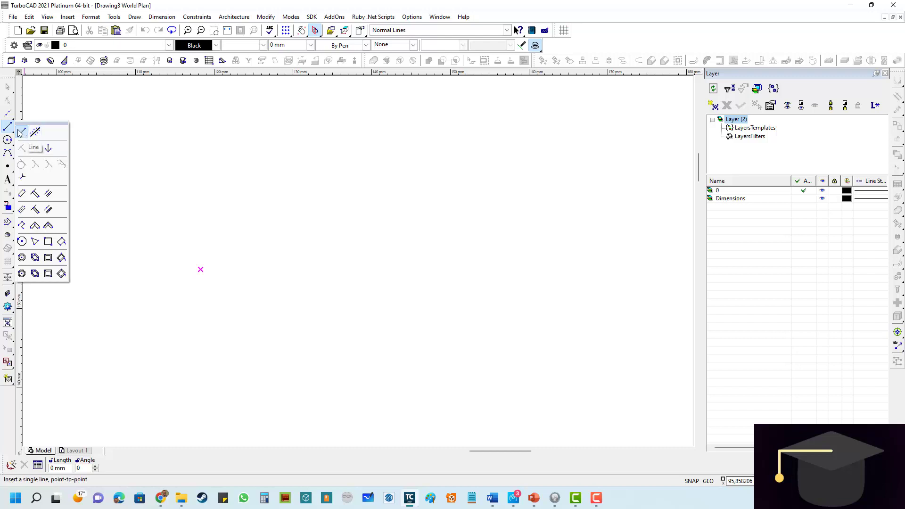
pyautogui.click(22, 134)
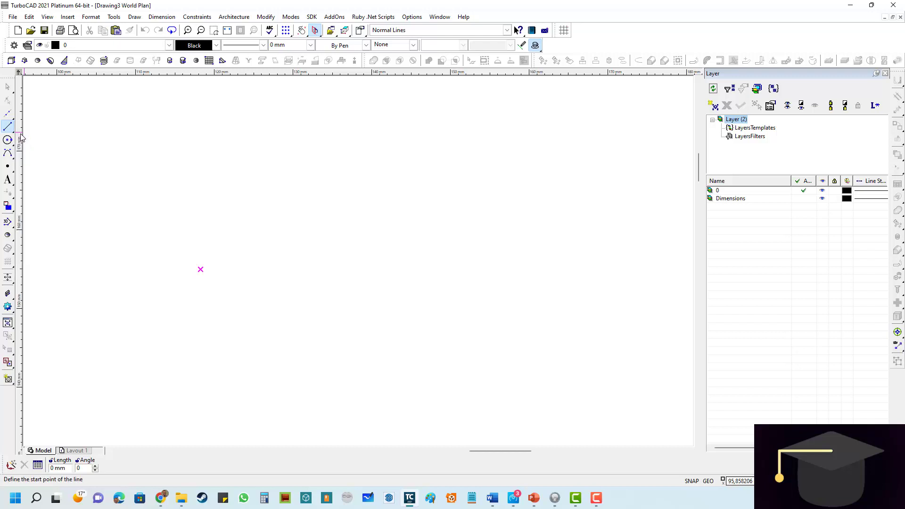
pyautogui.click(202, 253)
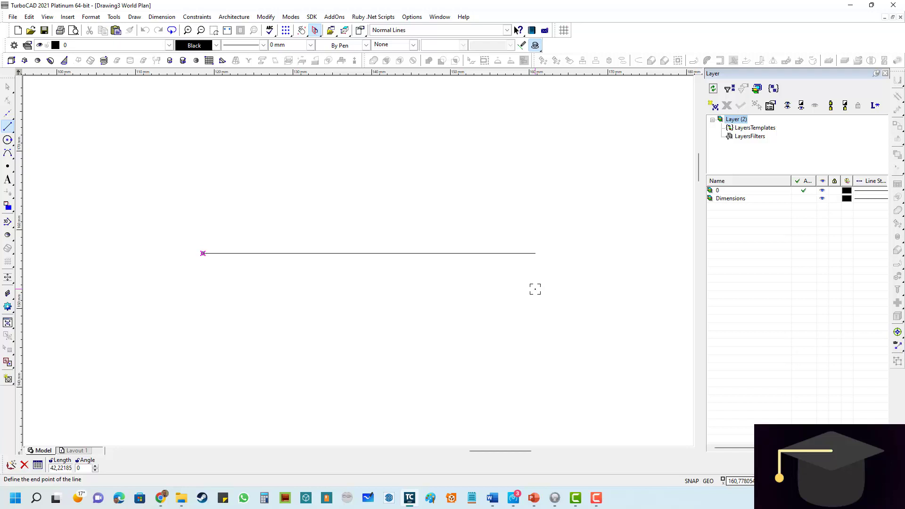
pyautogui.press('Tab')
pyautogui.write('100')
pyautogui.press('Return')
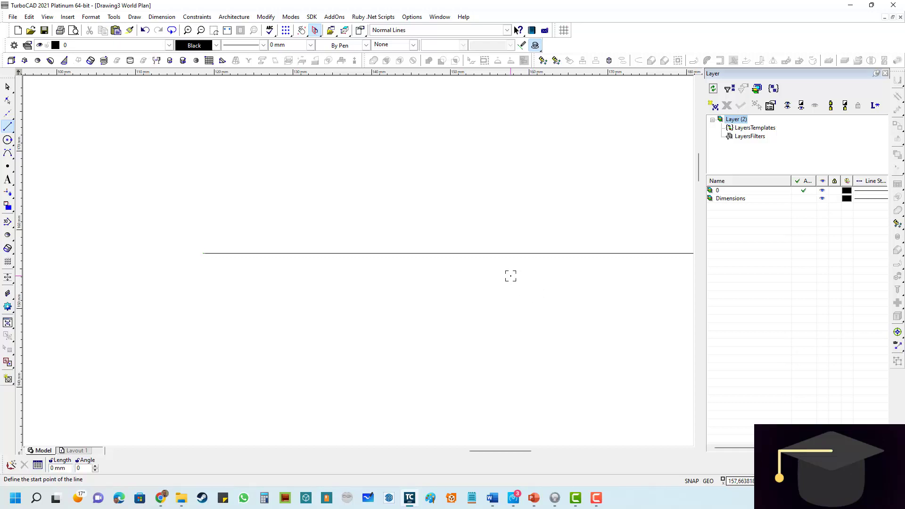
# - Set the height of new text to 4 mm in the Text tool's properties
pyautogui.scroll(-2, 382, 252)
pyautogui.scroll(1, 356, 261)
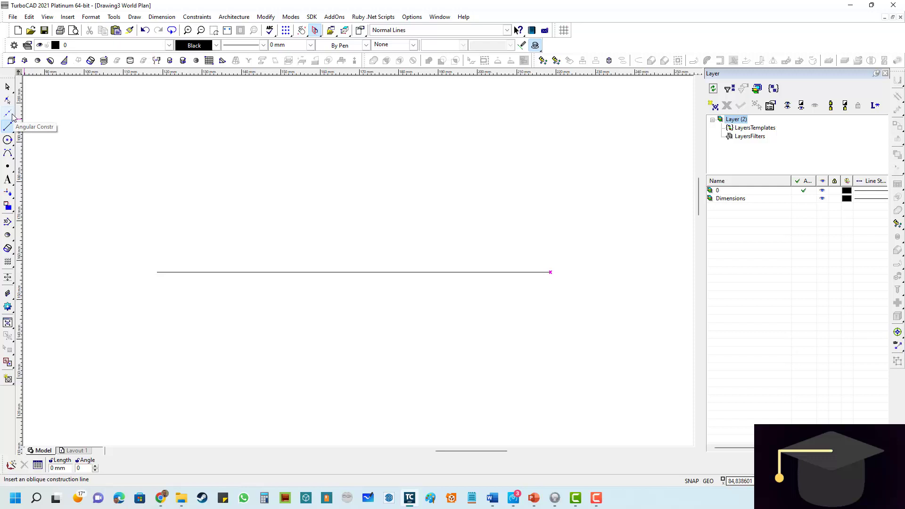
pyautogui.click(9, 182)
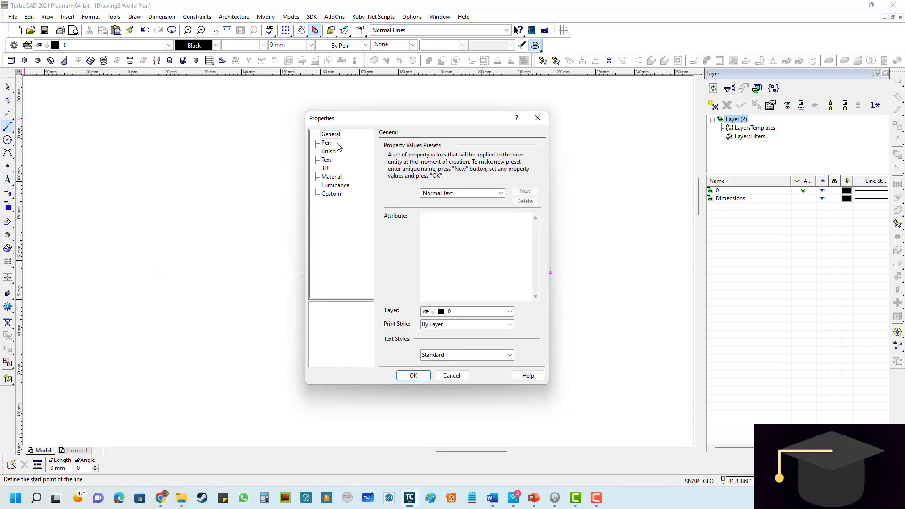
pyautogui.click(330, 161)
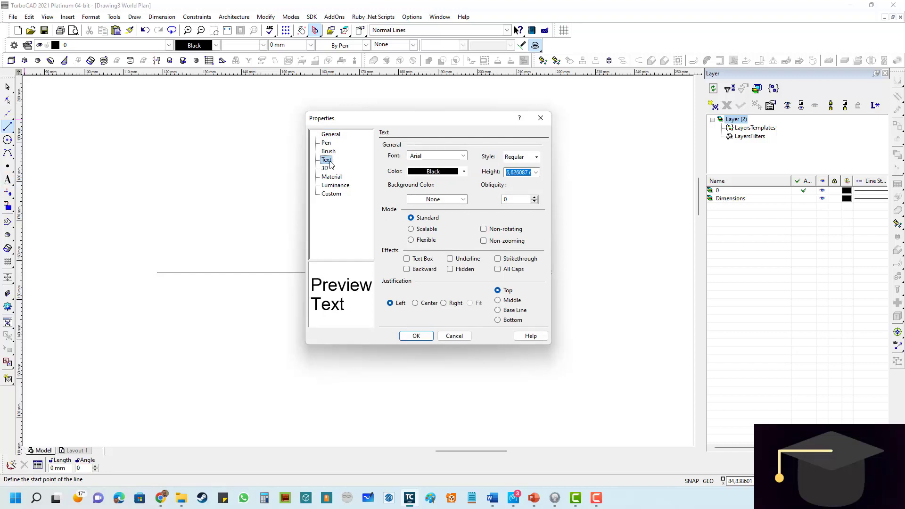
pyautogui.click(535, 173)
pyautogui.click(525, 173)
pyautogui.click(523, 172)
pyautogui.moveTo(530, 172); pyautogui.dragTo(444, 168)
pyautogui.press('BackSpace')
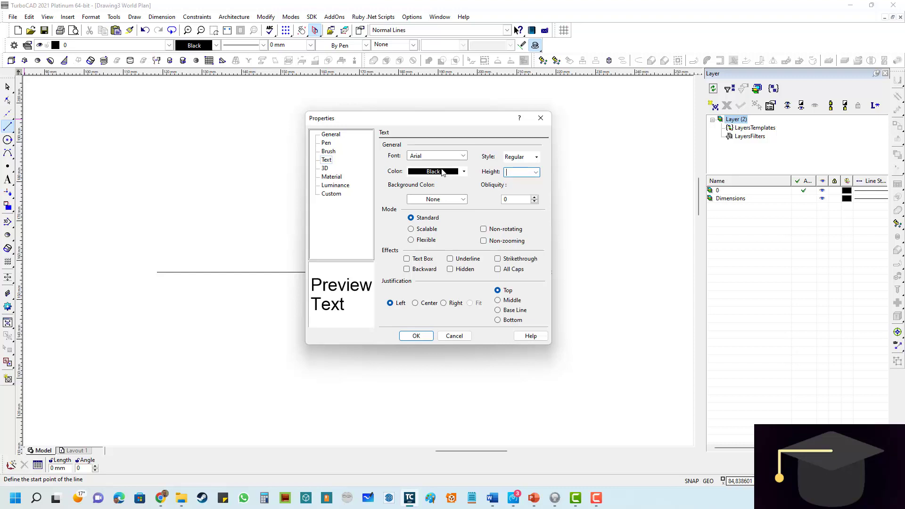
pyautogui.write('4')
pyautogui.press('Return')
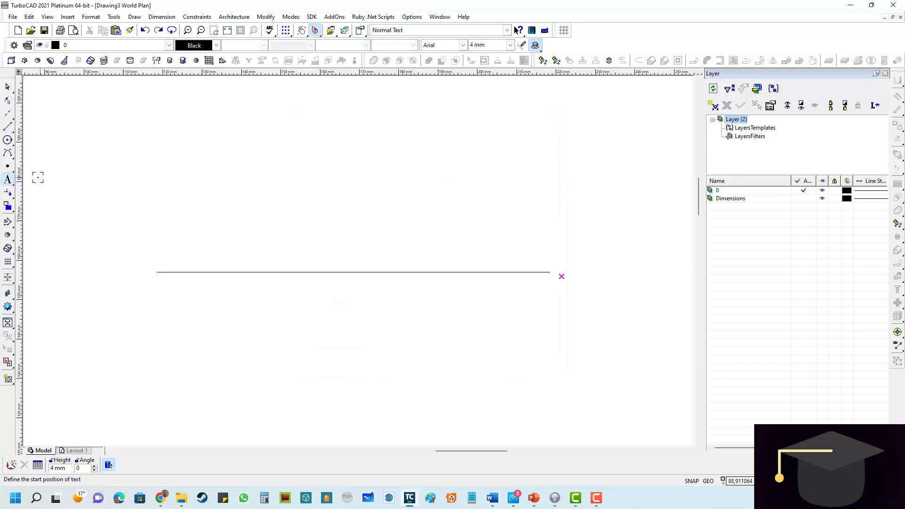
# - Label the horizontal line with the text X at its left end and Y at its right end
pyautogui.click(8, 180)
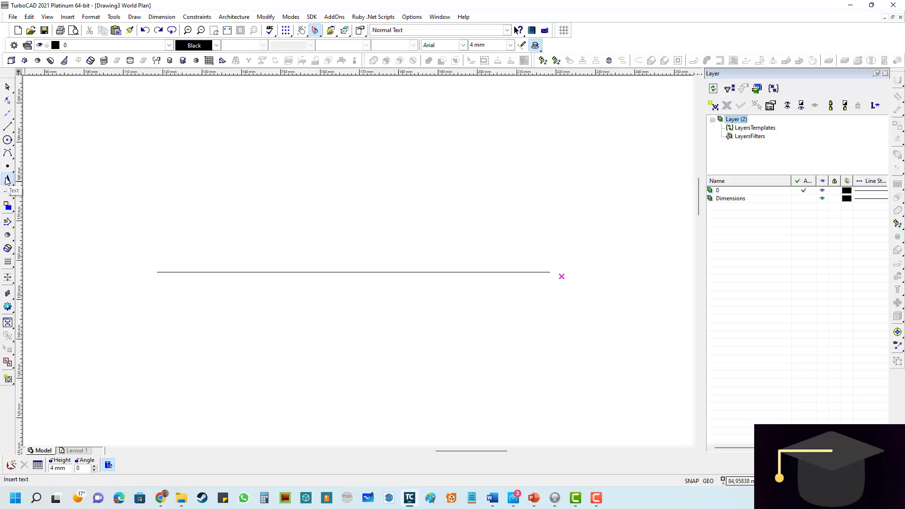
pyautogui.click(7, 179)
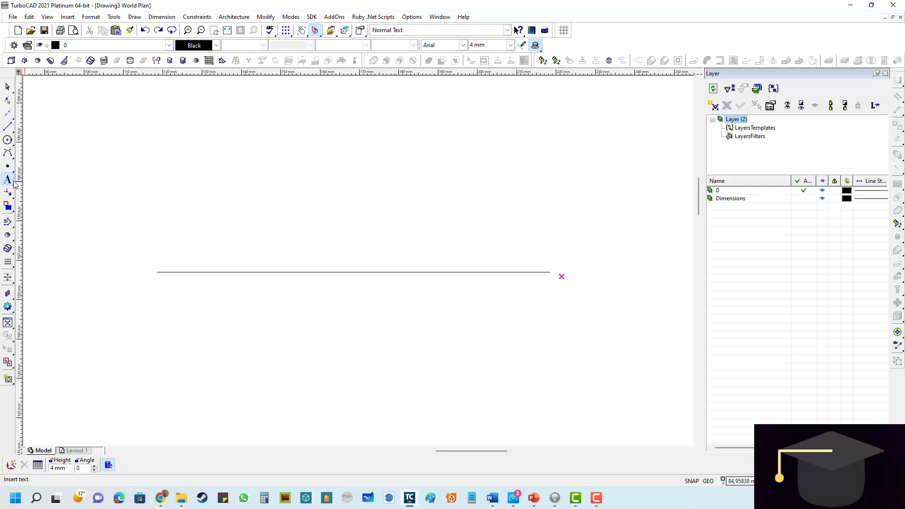
pyautogui.click(140, 266)
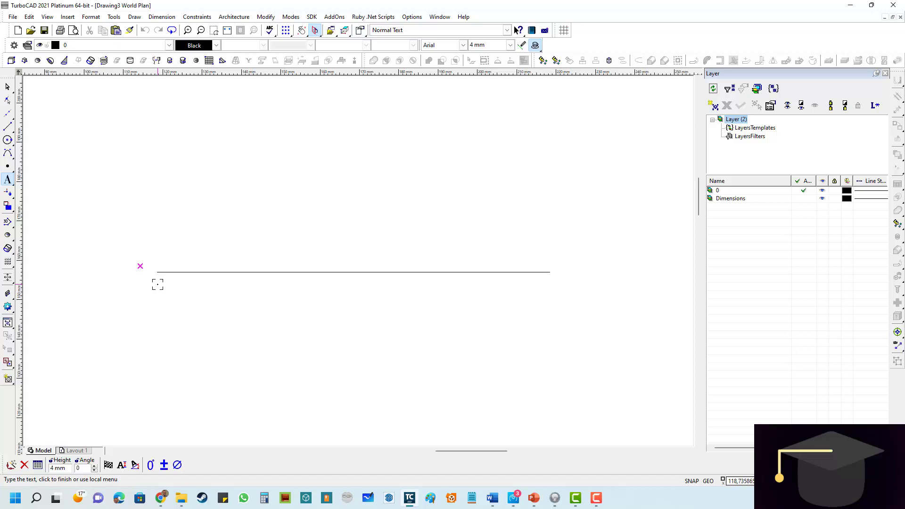
pyautogui.write('X')
pyautogui.click(565, 263)
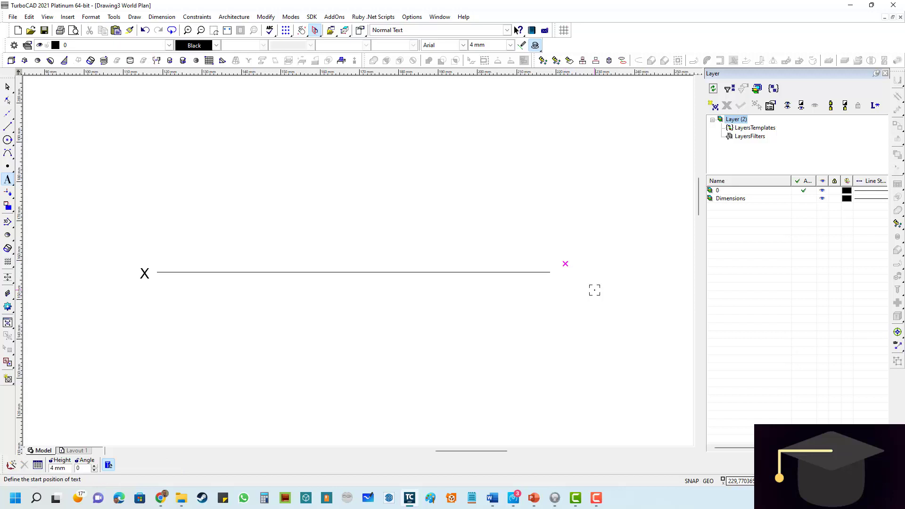
pyautogui.click(562, 272)
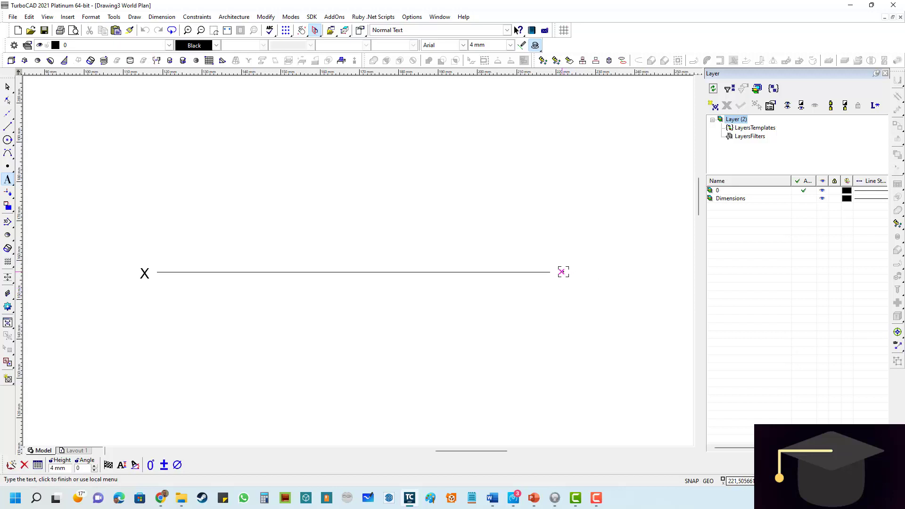
pyautogui.write('Y')
# - Move the X label about 0.7 mm right and 0.4 mm up to centre it on the line's left end
pyautogui.click(8, 87)
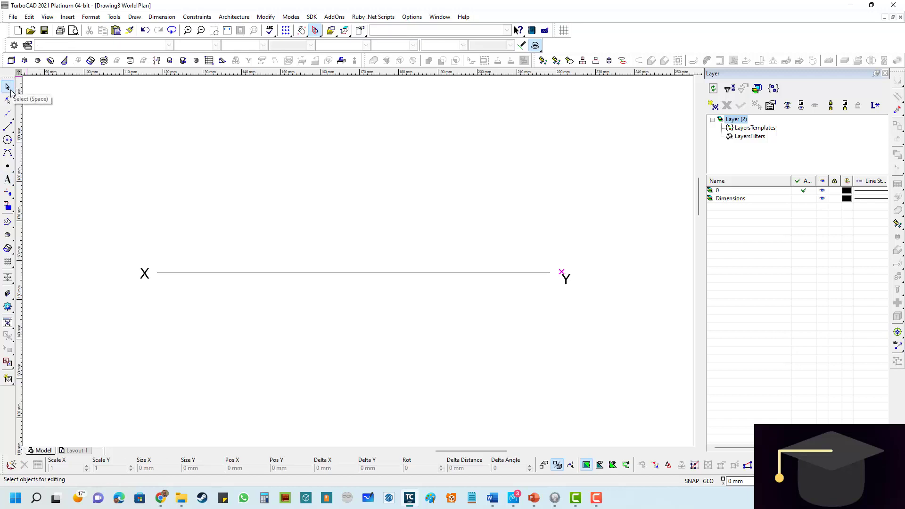
pyautogui.click(141, 272)
pyautogui.scroll(3, 141, 272)
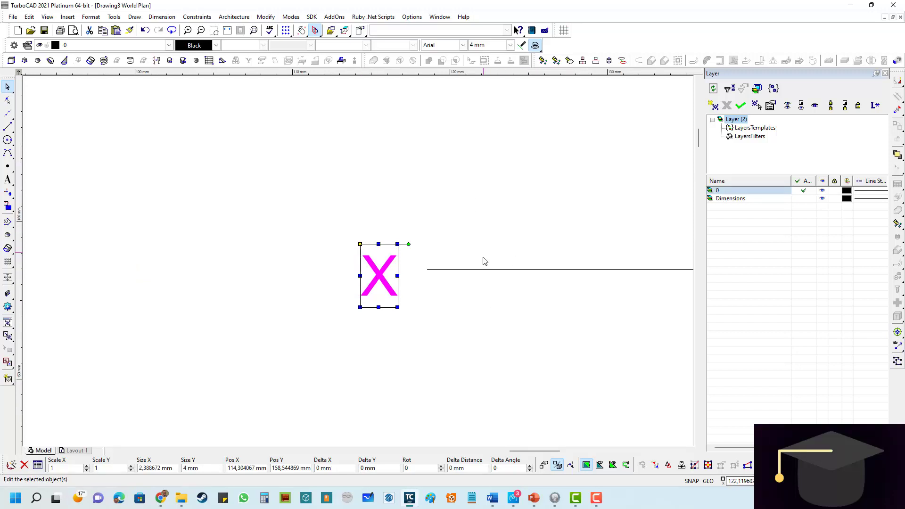
pyautogui.moveTo(363, 244); pyautogui.dragTo(371, 239)
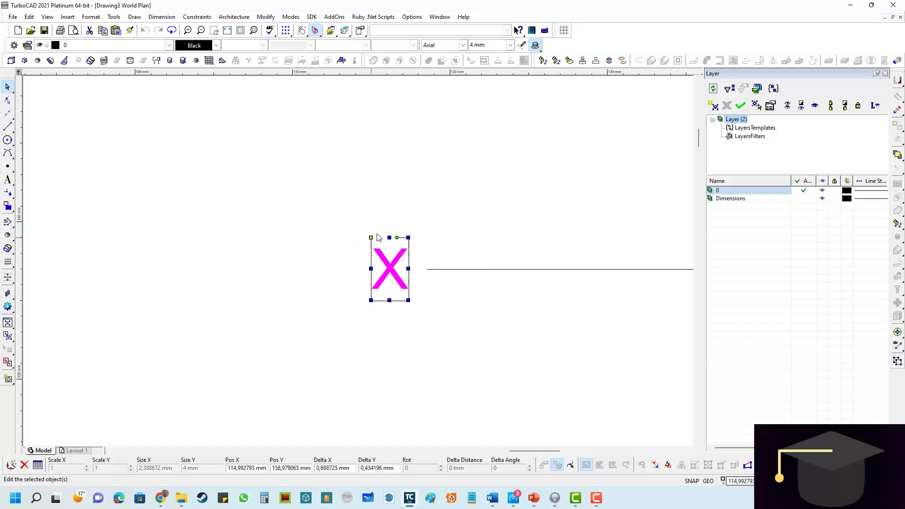
# - Move the Y label up and closer to the line's right end so it is level with the line, and deselect it
pyautogui.scroll(-10, 478, 227)
pyautogui.scroll(10, 480, 249)
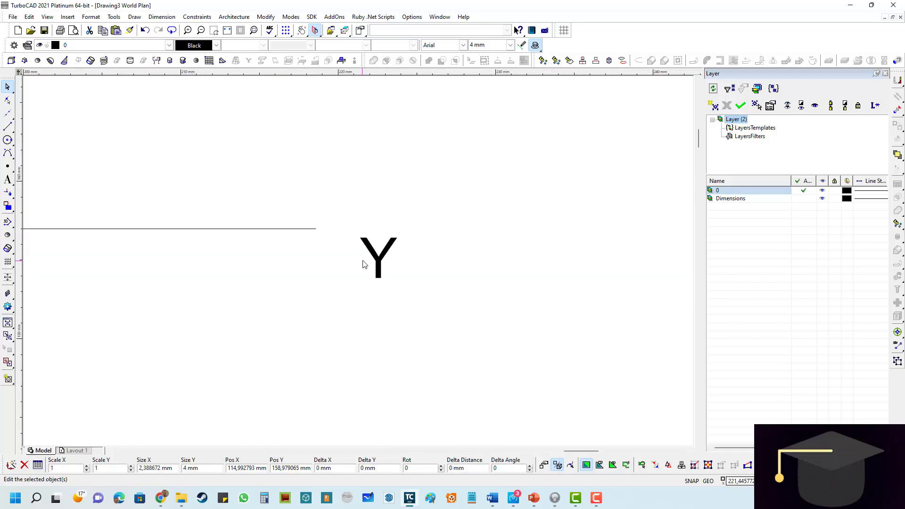
pyautogui.click(369, 238)
pyautogui.moveTo(361, 227); pyautogui.dragTo(330, 196)
pyautogui.scroll(-5, 264, 242)
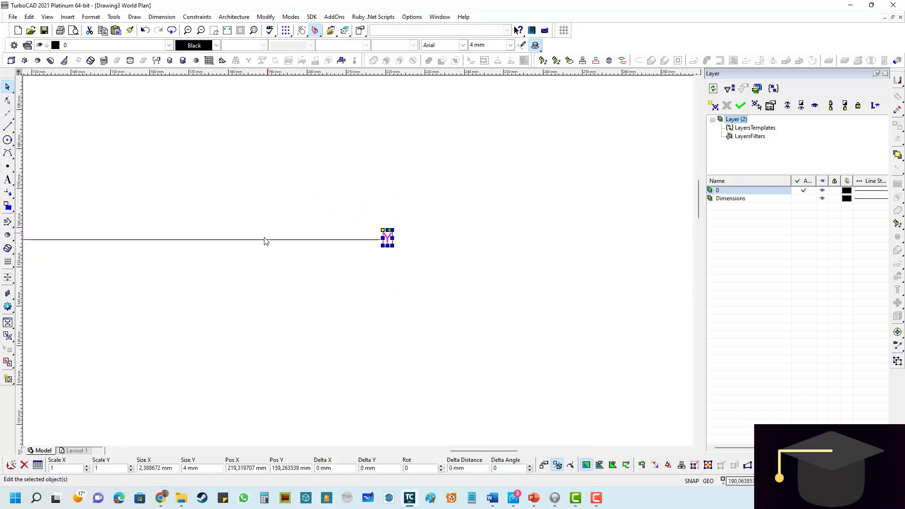
pyautogui.click(275, 178)
# - Place a vertical construction line across line XY near its X end, at X about 129 mm
pyautogui.scroll(-4, 355, 263)
pyautogui.scroll(3, 355, 262)
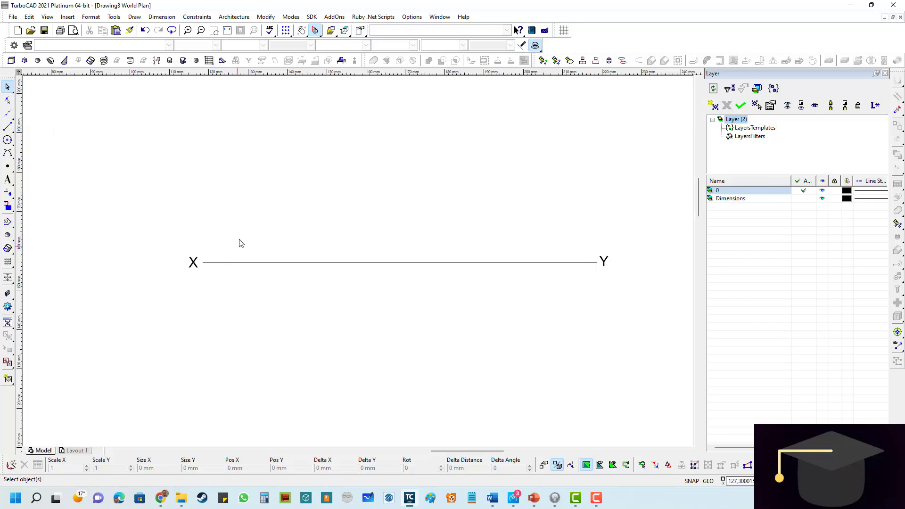
pyautogui.click(9, 116)
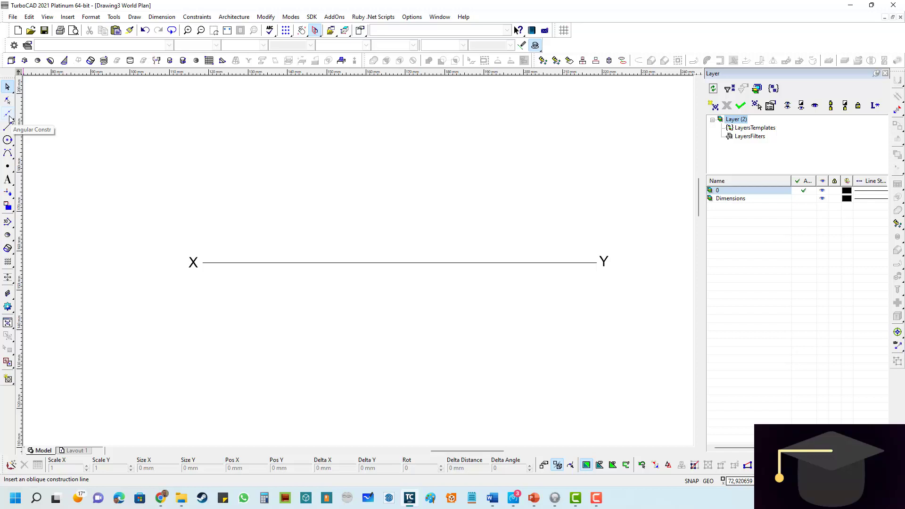
pyautogui.click(10, 118)
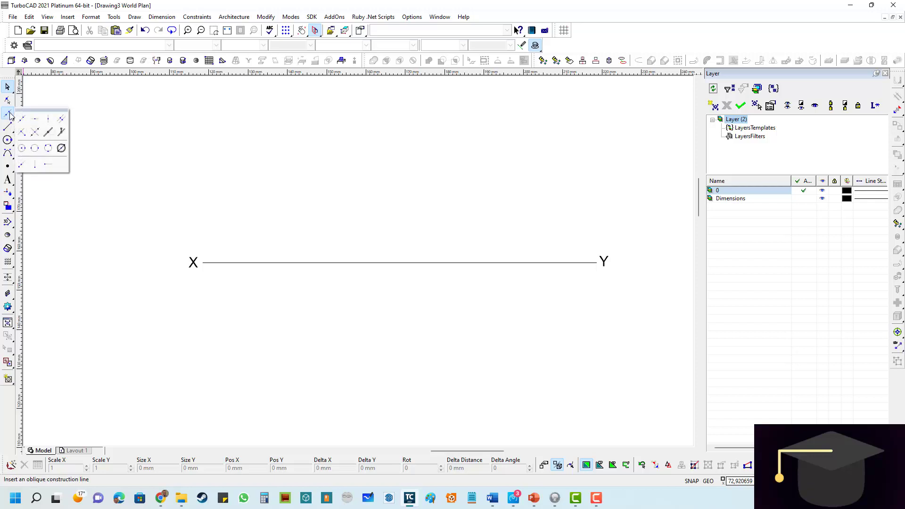
pyautogui.click(50, 121)
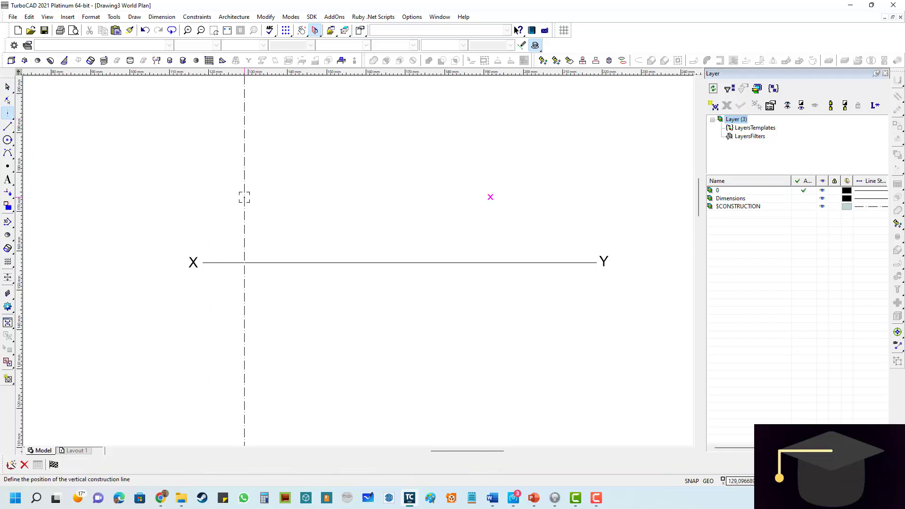
pyautogui.click(244, 197)
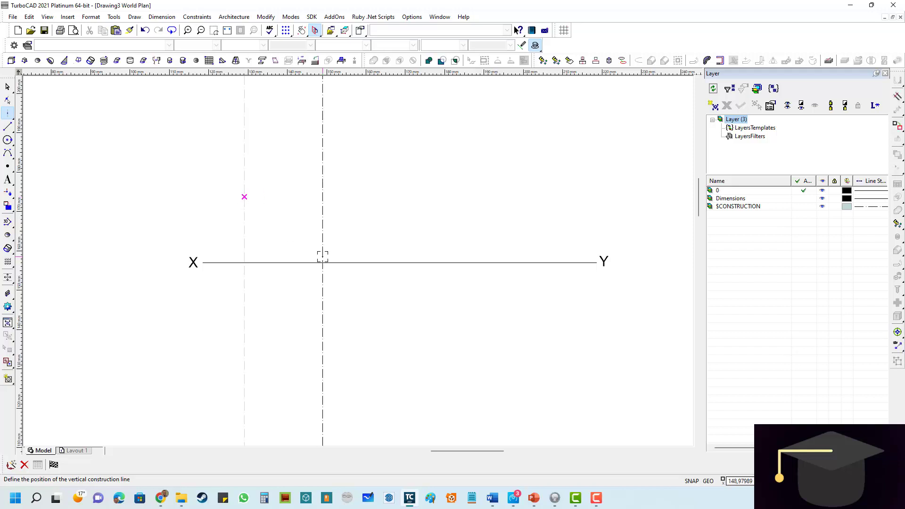
# - Draw a short vertical line on the construction line so that it crosses line XY near its X end
pyautogui.click(8, 127)
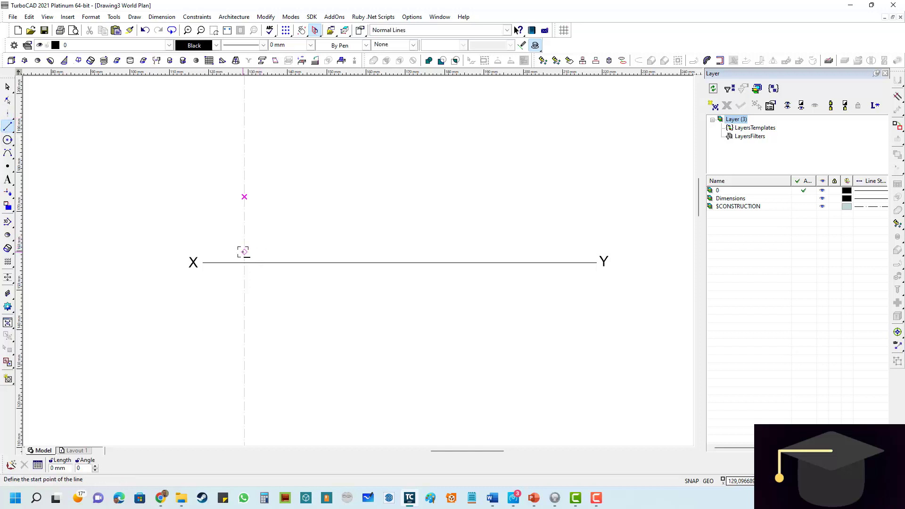
pyautogui.click(242, 252)
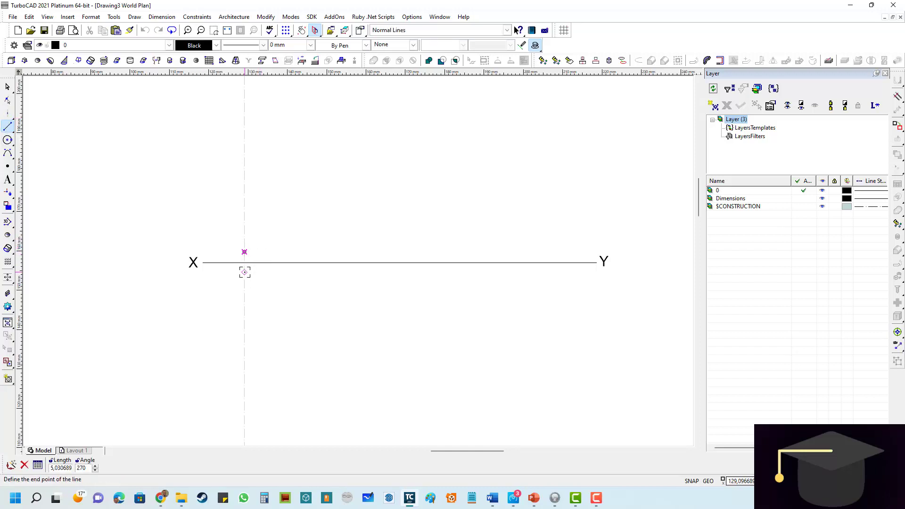
pyautogui.click(243, 266)
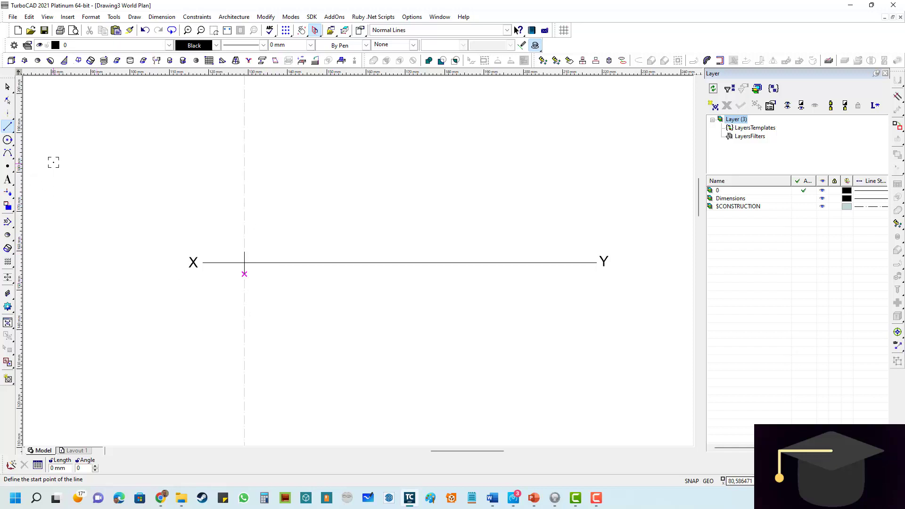
# - Draw a construction circle of radius 10 mm centred where the vertical construction line crosses line XY
pyautogui.click(10, 113)
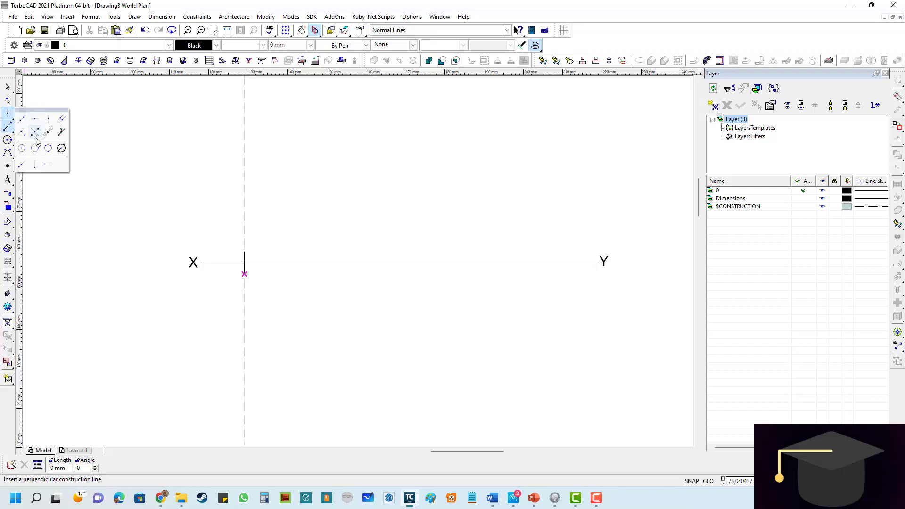
pyautogui.click(21, 149)
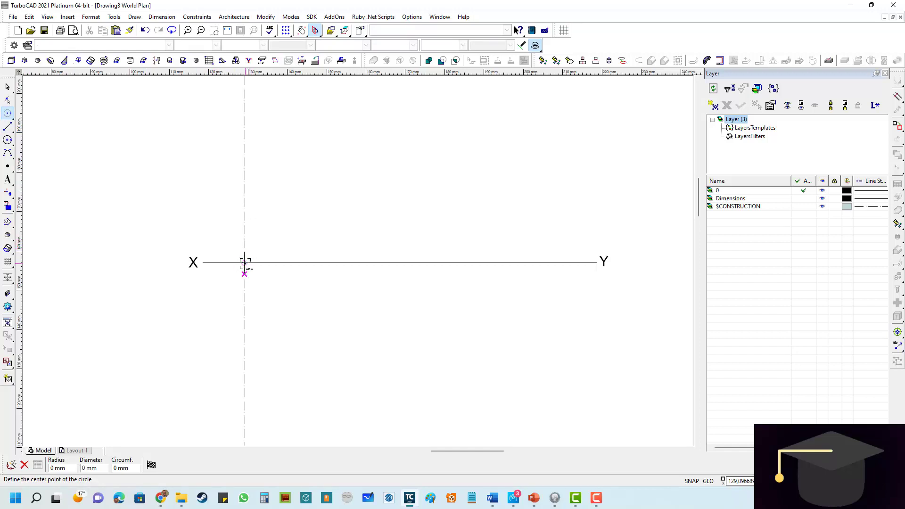
pyautogui.scroll(3, 245, 262)
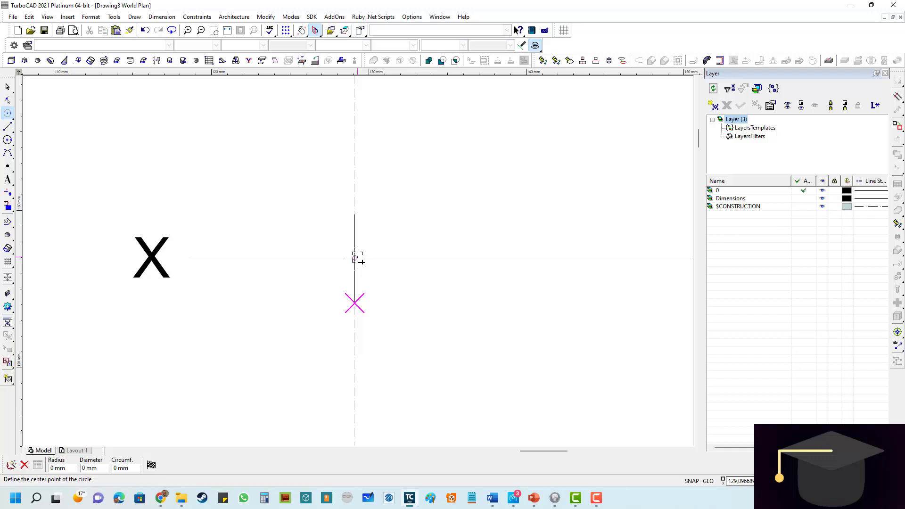
pyautogui.click(355, 257)
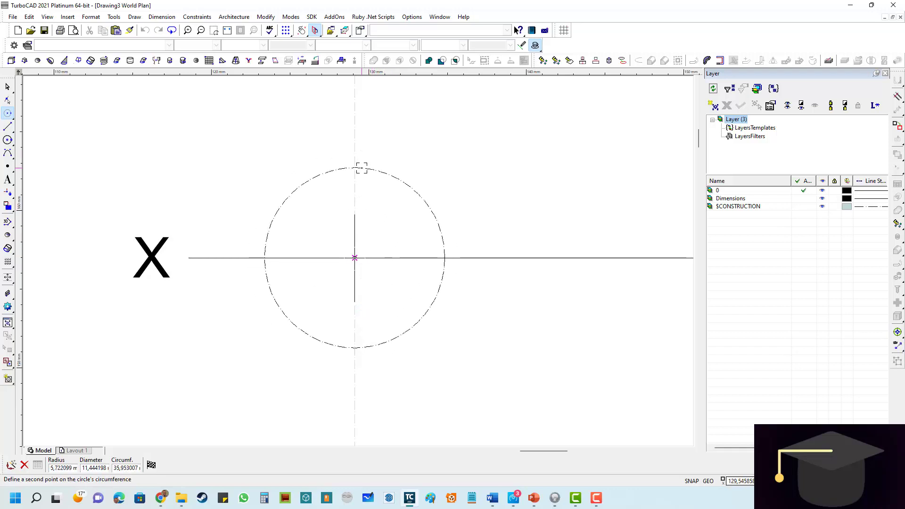
pyautogui.scroll(-2, 361, 168)
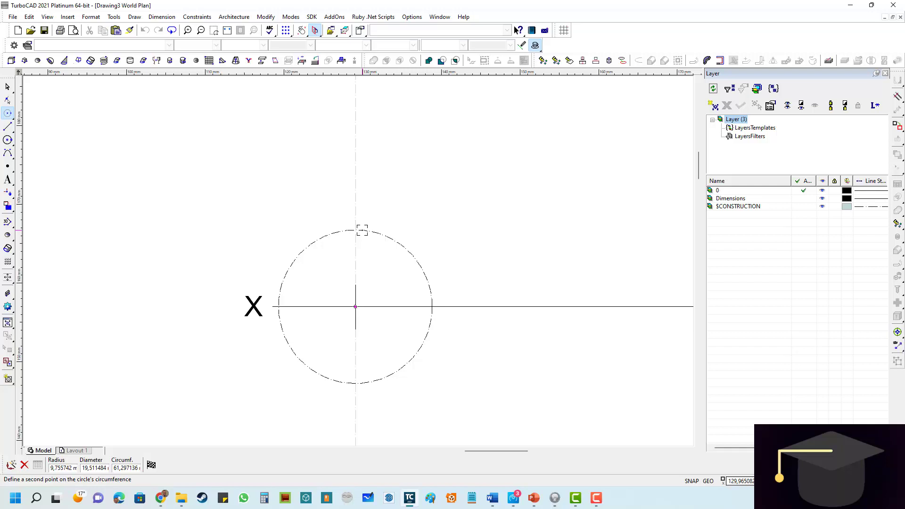
pyautogui.press('Tab')
pyautogui.write('10')
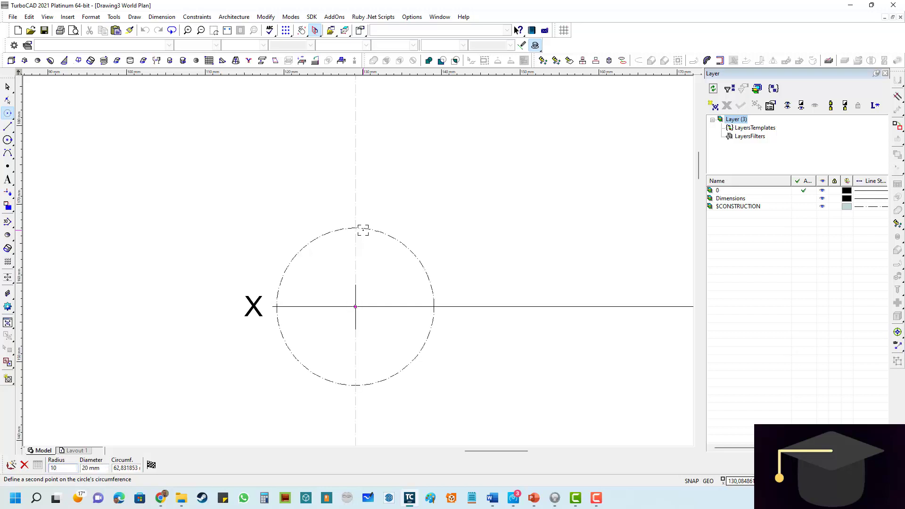
pyautogui.press('Return')
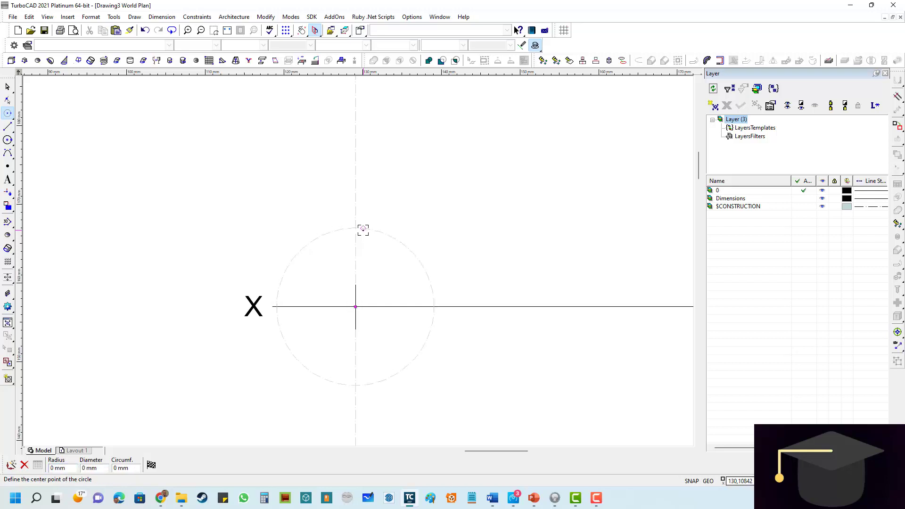
# - Configure the point properties to the Circle type with a size of 0.5 mm
pyautogui.doubleClick(8, 167)
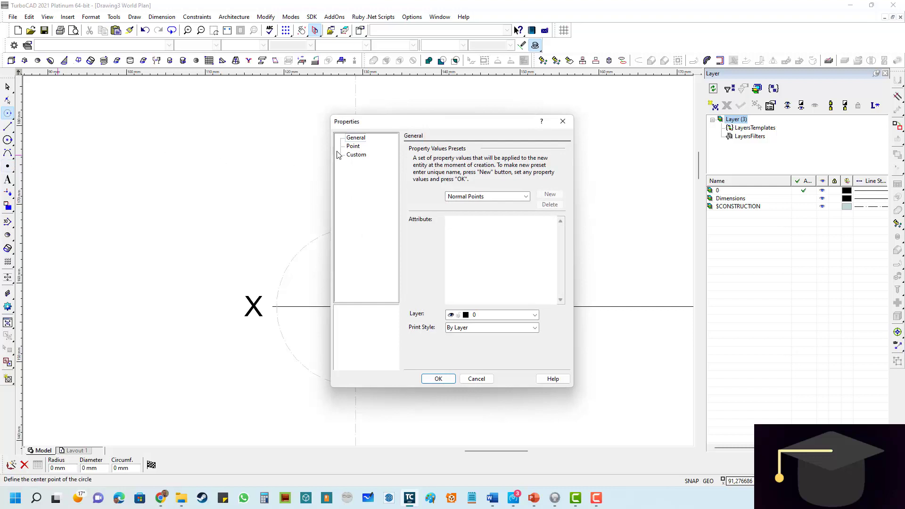
pyautogui.click(354, 147)
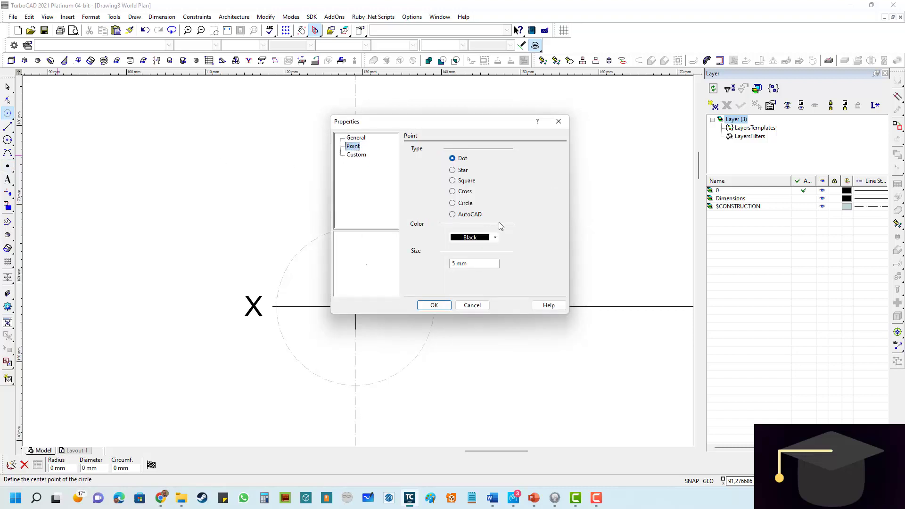
pyautogui.click(454, 203)
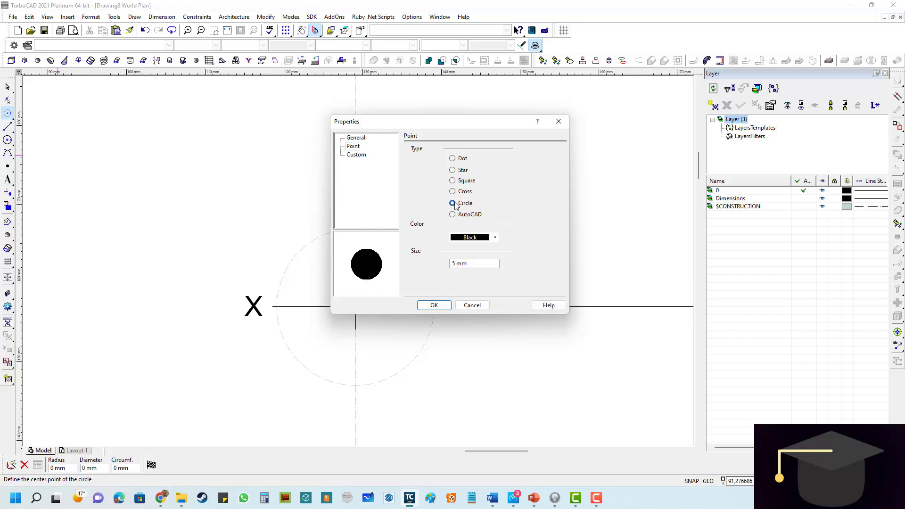
pyautogui.moveTo(493, 264); pyautogui.dragTo(451, 264)
pyautogui.write('.5')
pyautogui.press('Return')
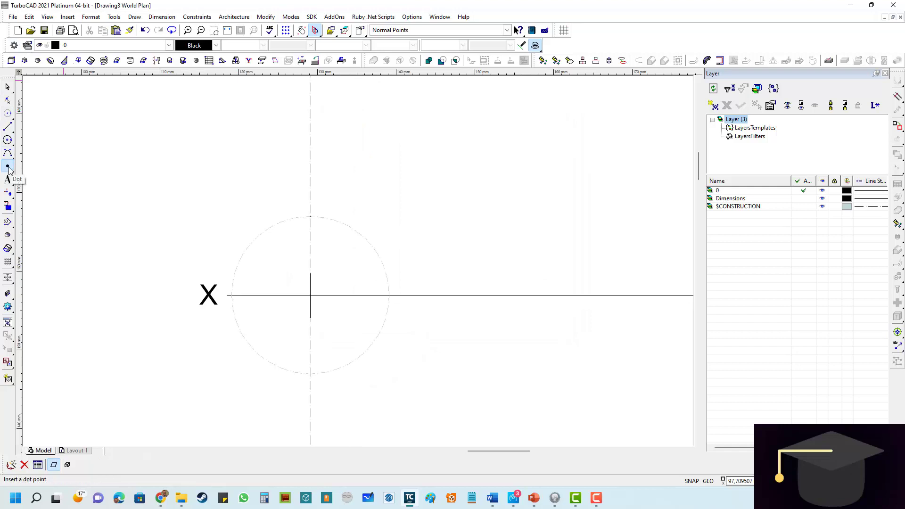
# - Place circle points at the upper and lower intersections of the construction circle with the vertical construction line
pyautogui.click(9, 168)
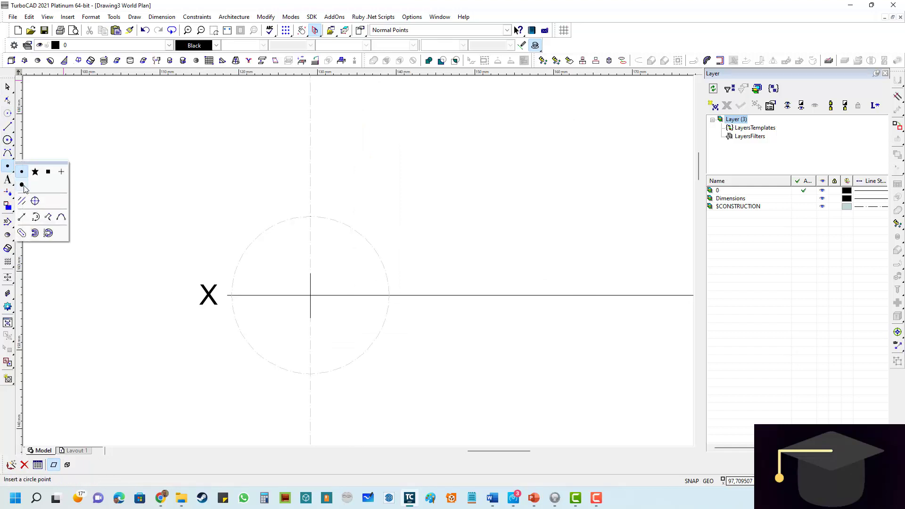
pyautogui.click(23, 186)
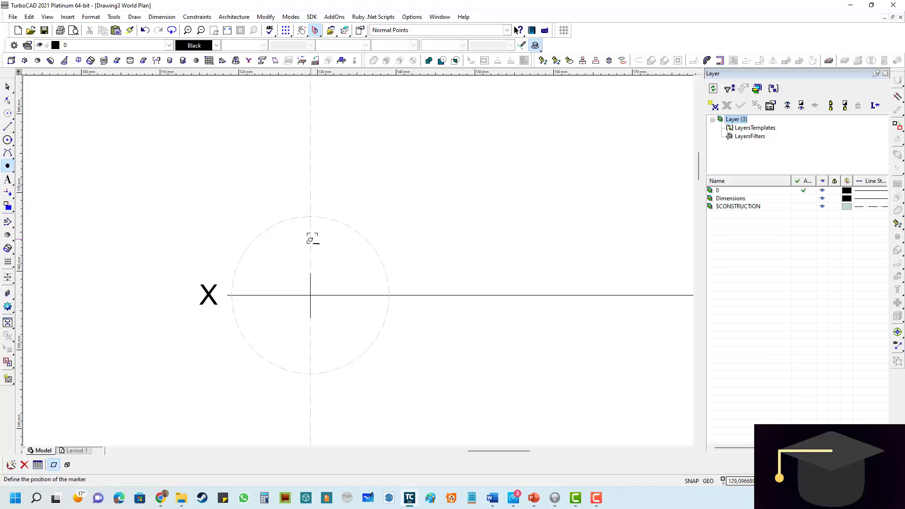
pyautogui.scroll(3, 298, 211)
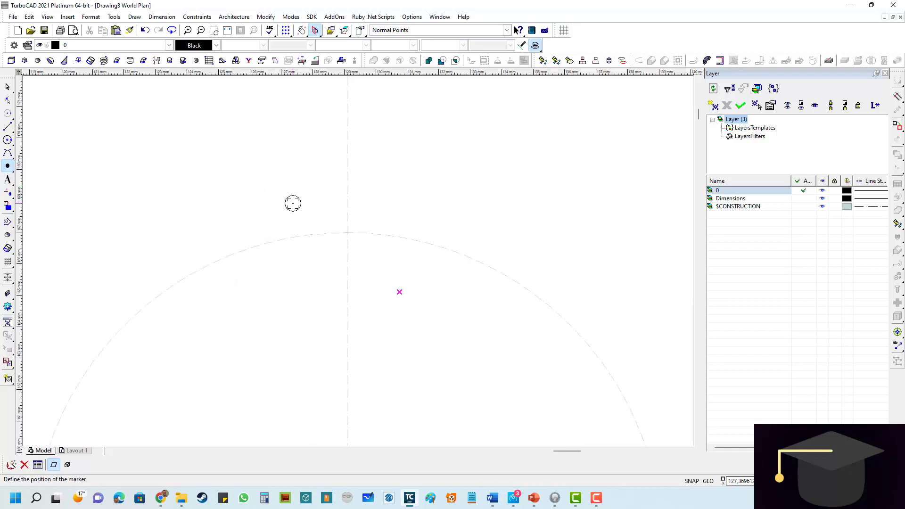
pyautogui.click(347, 232)
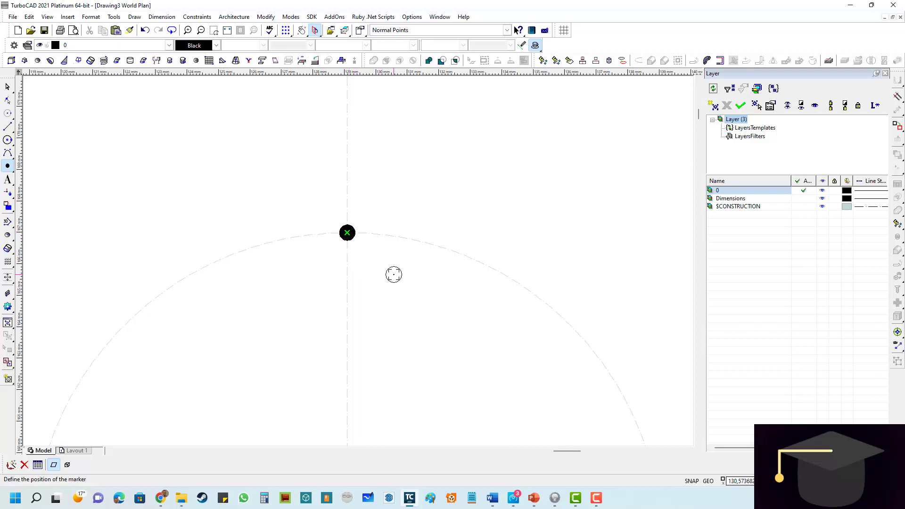
pyautogui.scroll(-5, 360, 263)
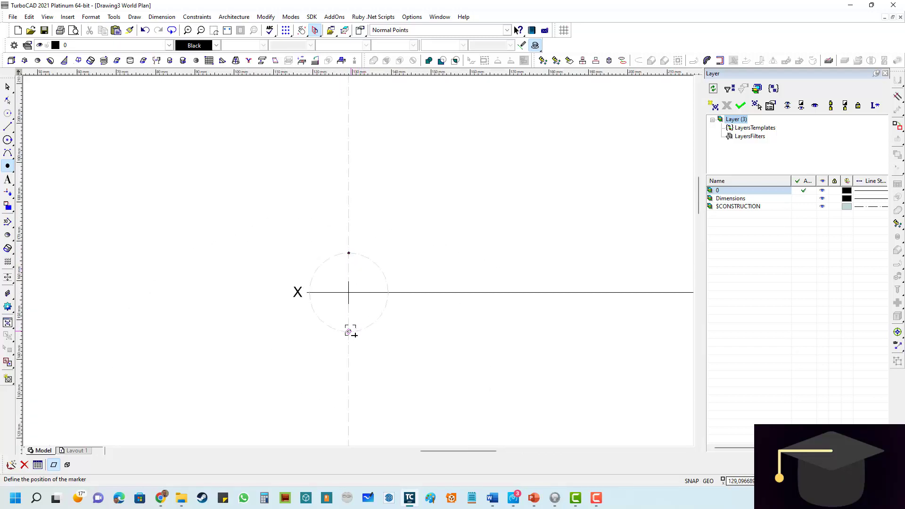
pyautogui.scroll(8, 352, 330)
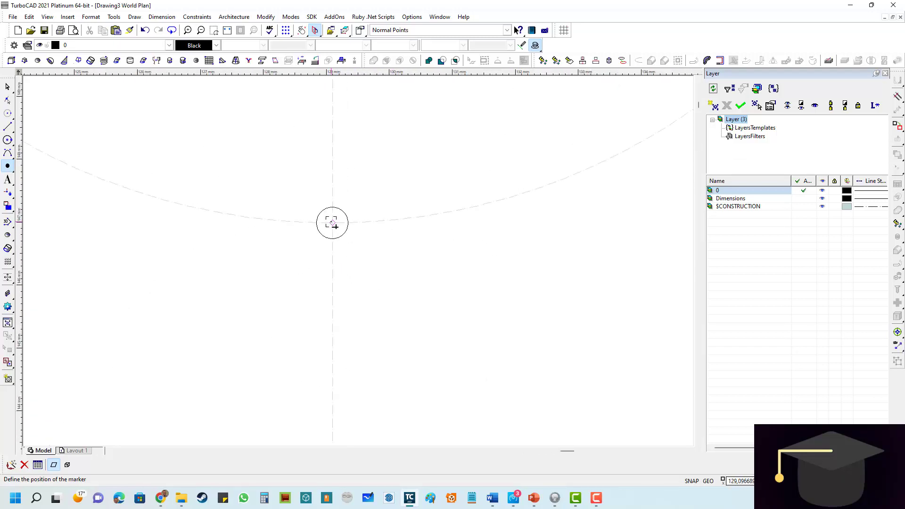
pyautogui.click(333, 224)
pyautogui.scroll(-5, 332, 224)
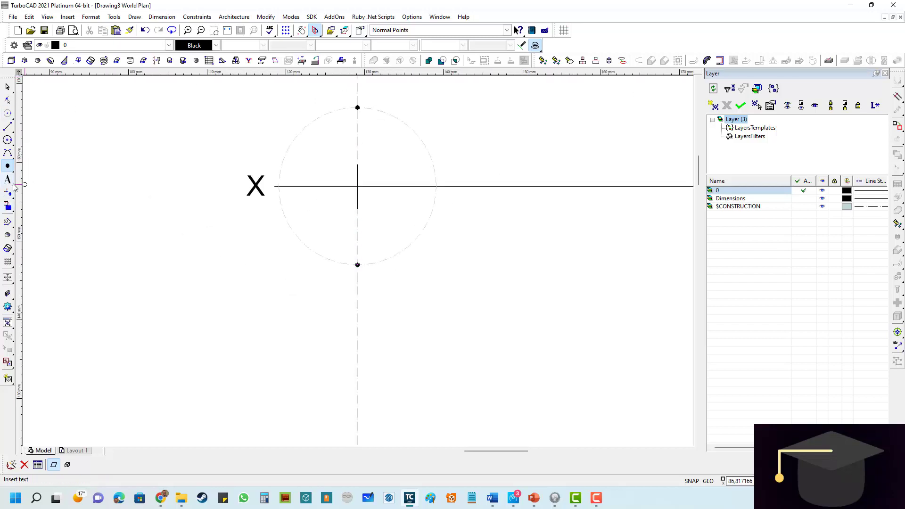
# - Draw a gray vertical line 20 mm long from the upper circle point to the lower one
pyautogui.click(8, 128)
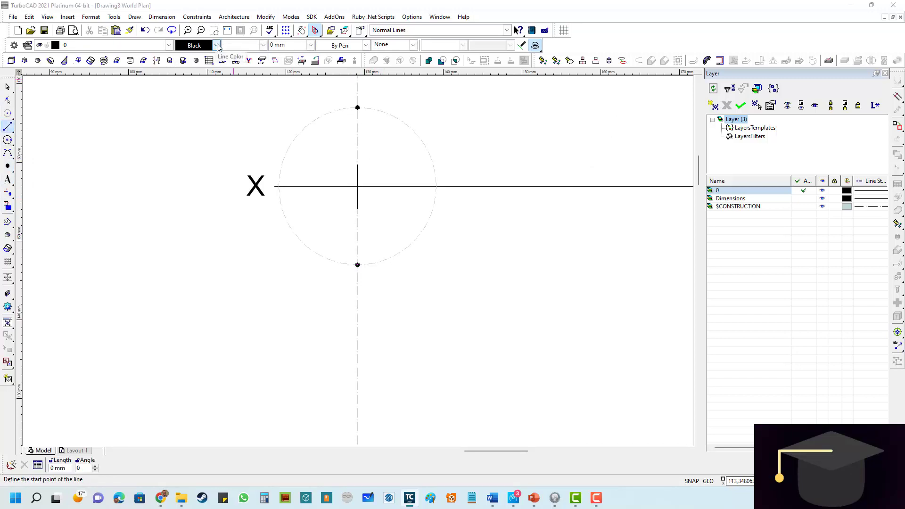
pyautogui.click(217, 45)
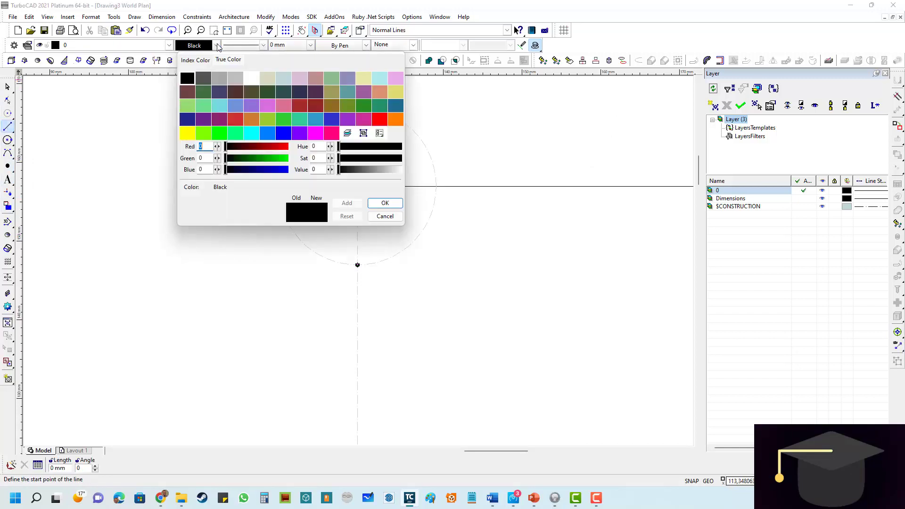
pyautogui.click(219, 83)
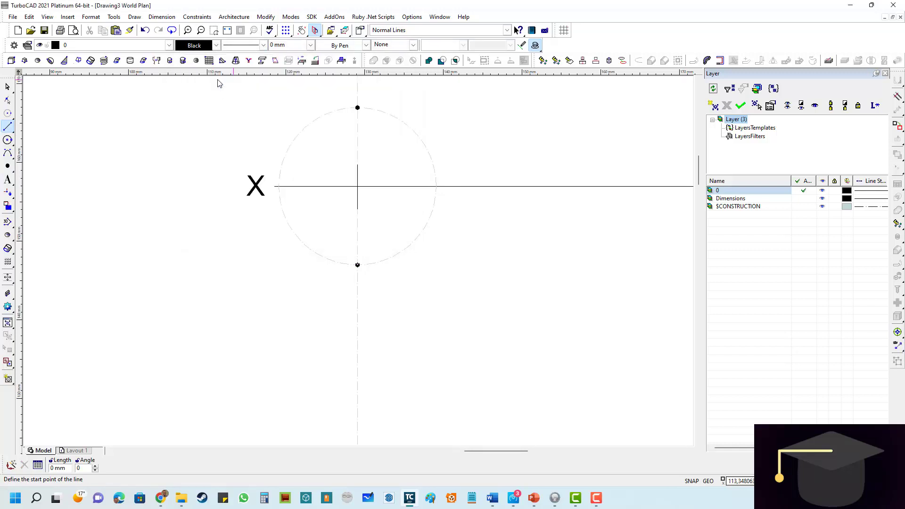
pyautogui.scroll(4, 354, 111)
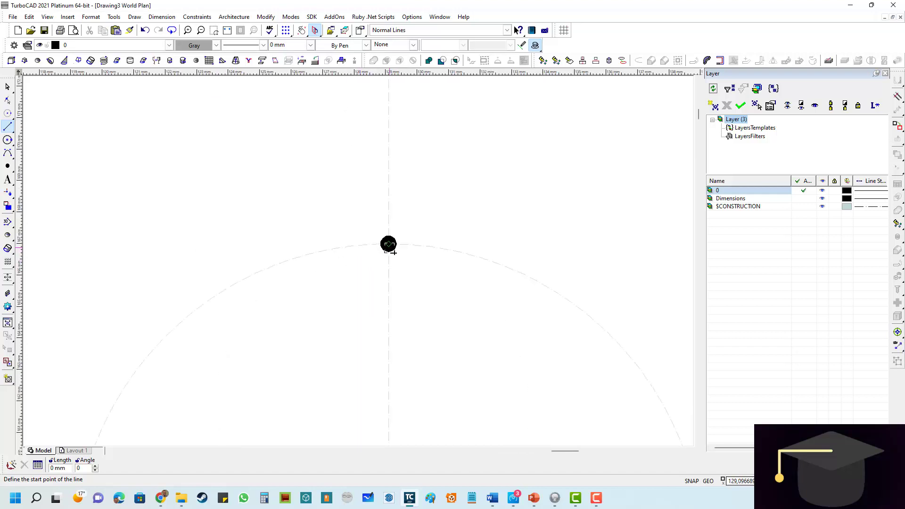
pyautogui.click(388, 245)
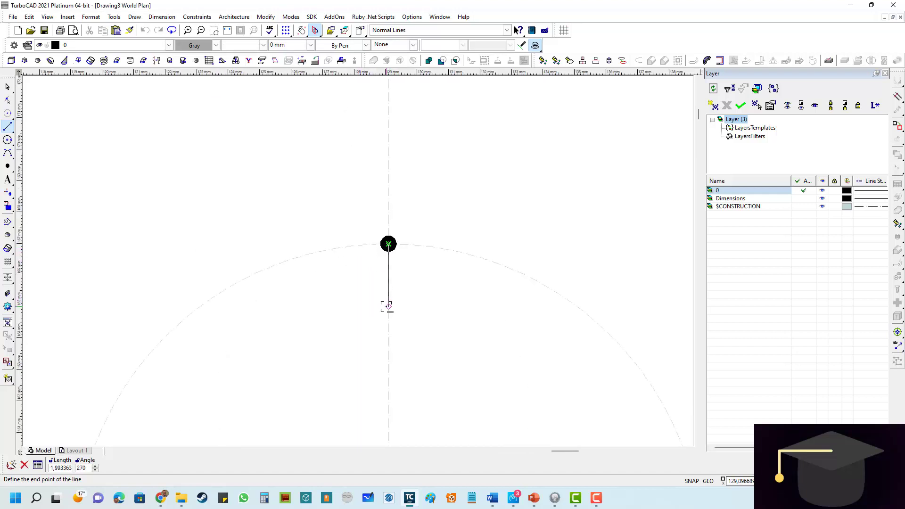
pyautogui.scroll(-4, 386, 306)
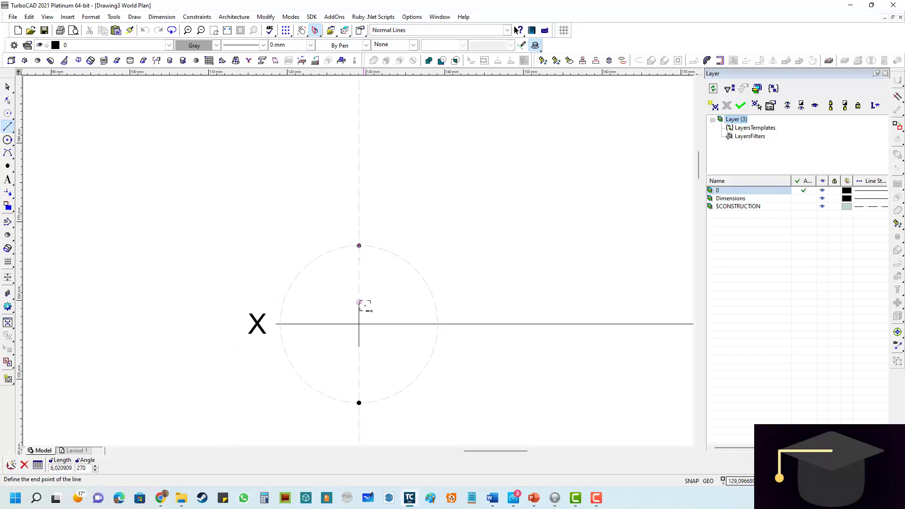
pyautogui.scroll(2, 362, 385)
pyautogui.scroll(2, 358, 264)
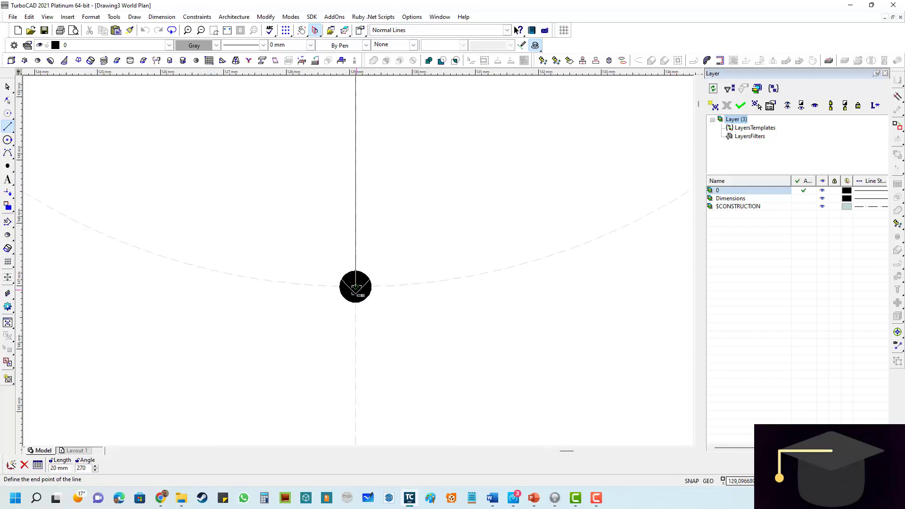
pyautogui.click(356, 286)
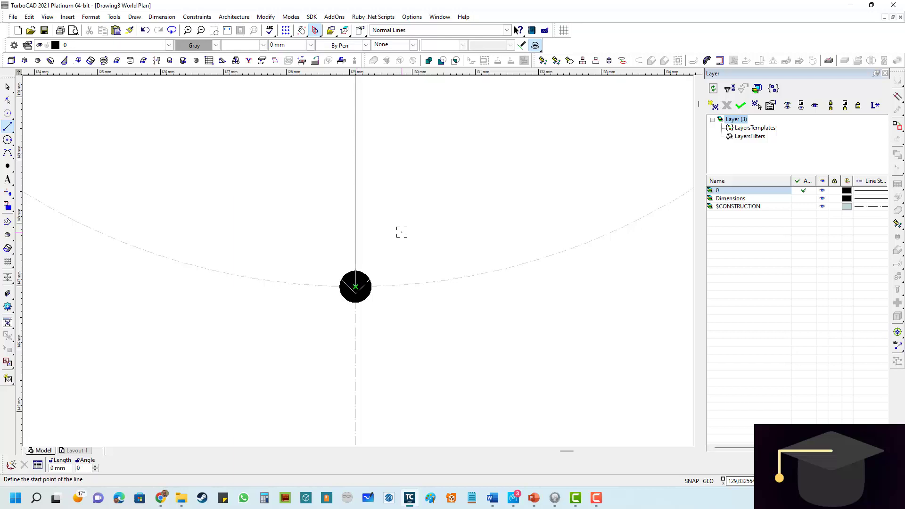
pyautogui.scroll(-3, 402, 233)
pyautogui.scroll(-2, 358, 230)
pyautogui.scroll(2, 376, 148)
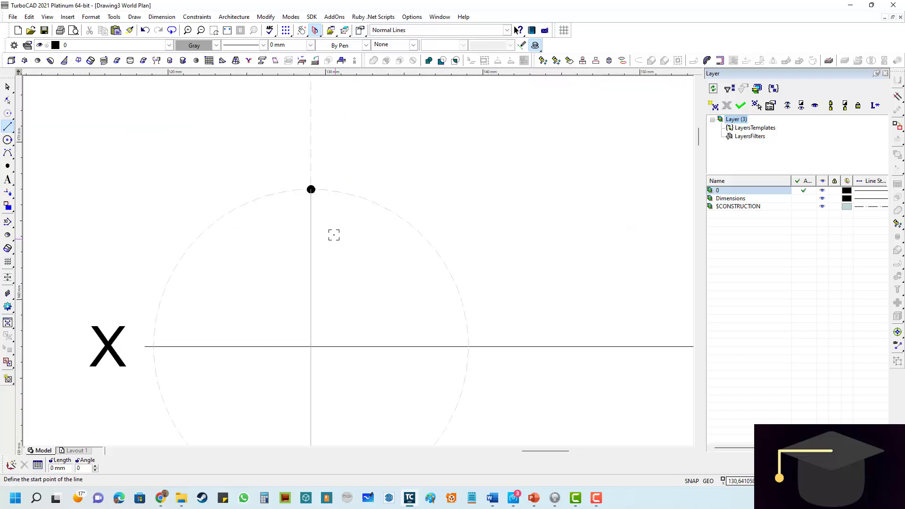
pyautogui.scroll(-2, 334, 234)
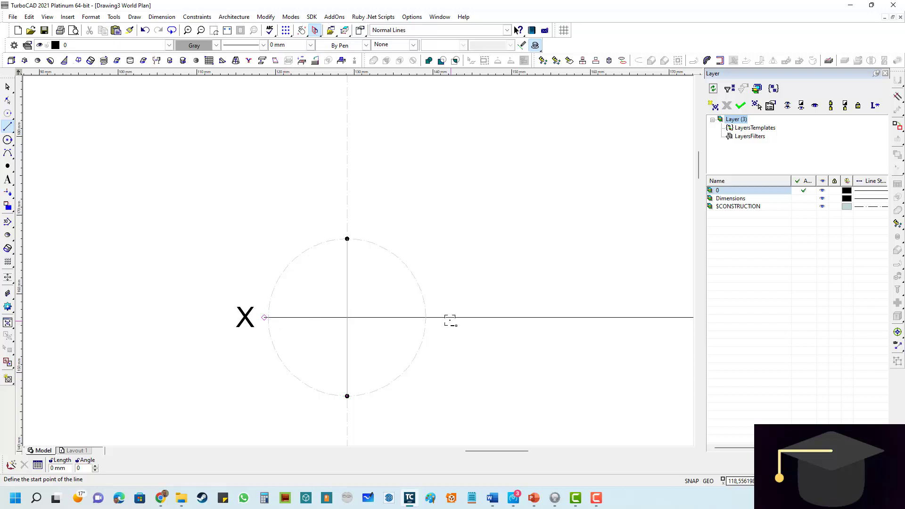
pyautogui.scroll(-3, 356, 256)
pyautogui.scroll(3, 355, 261)
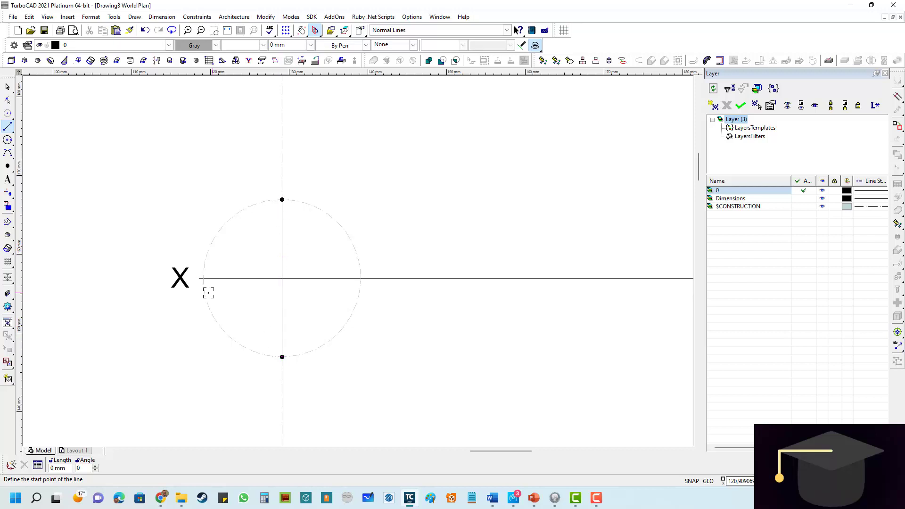
# - Add the text label "a" with a 4 mm height near the upper circle point
pyautogui.scroll(-2, 463, 294)
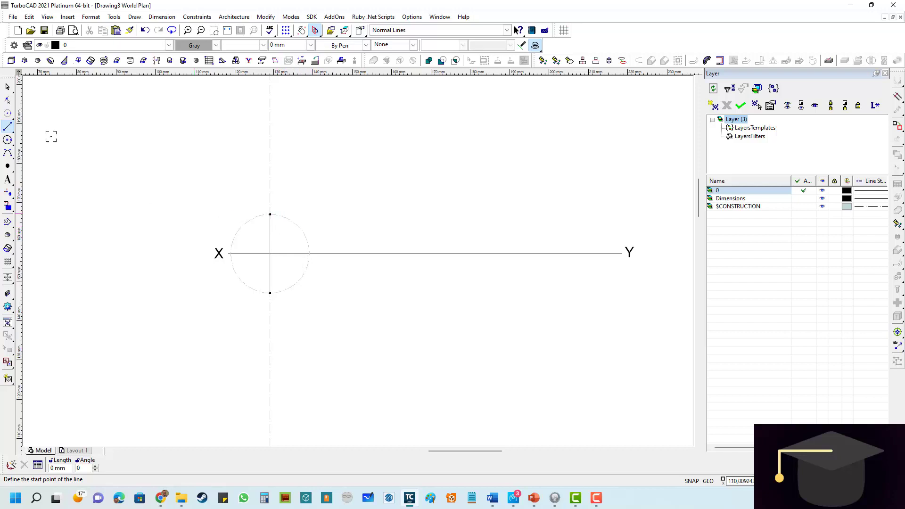
pyautogui.click(8, 180)
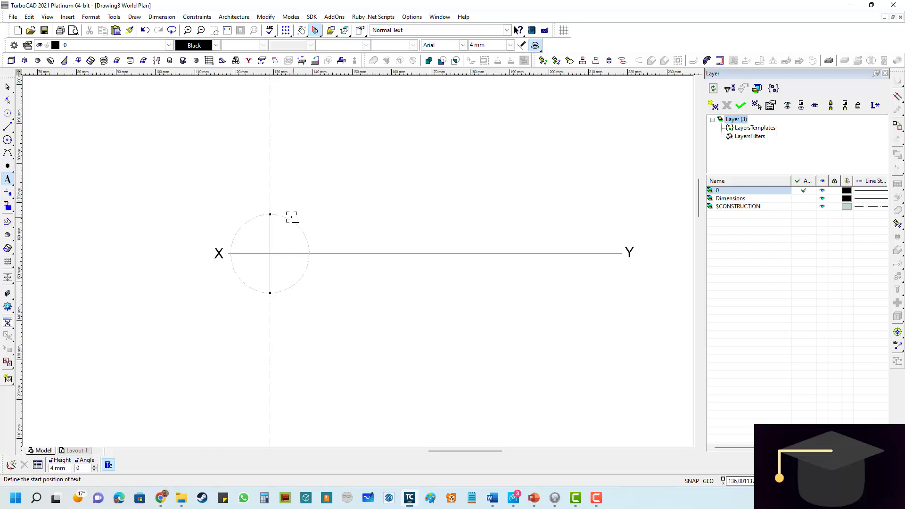
pyautogui.scroll(5, 293, 214)
pyautogui.click(370, 258)
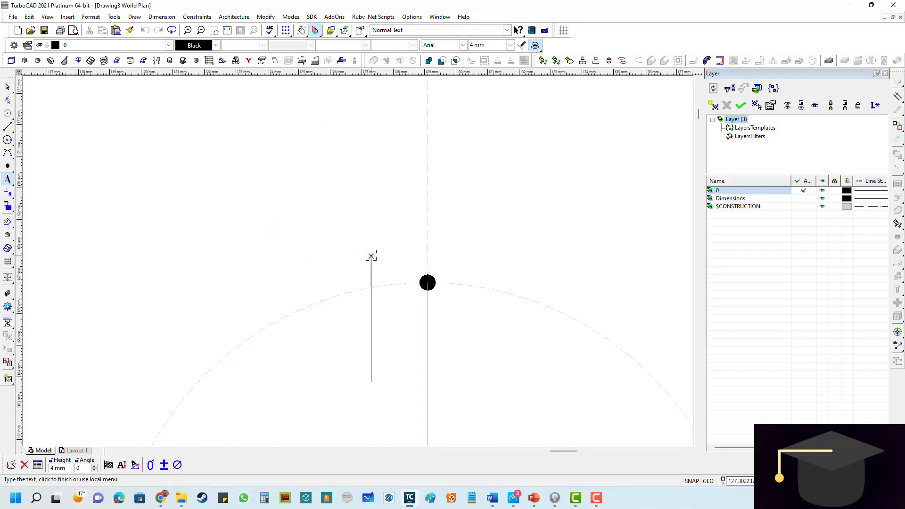
pyautogui.write('a')
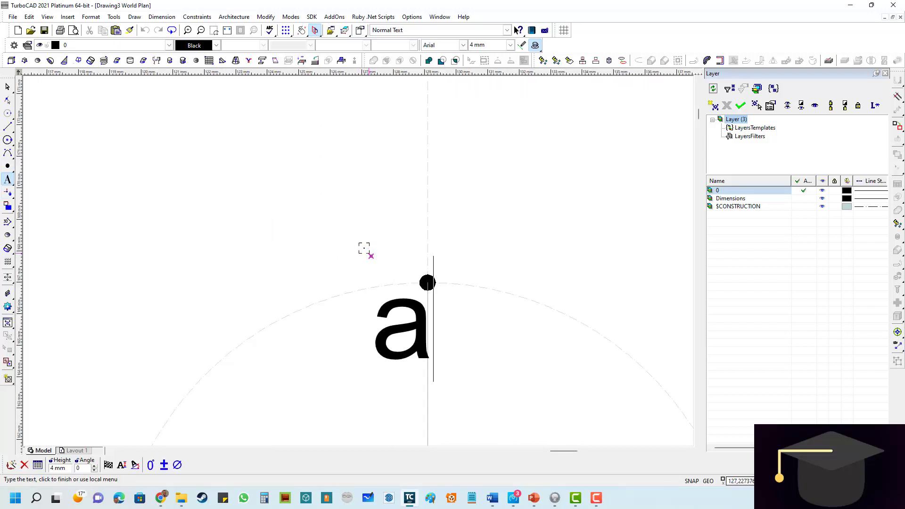
# - Move the "a" label so it sits just above and to the left of the upper circle point
pyautogui.click(7, 86)
pyautogui.click(371, 257)
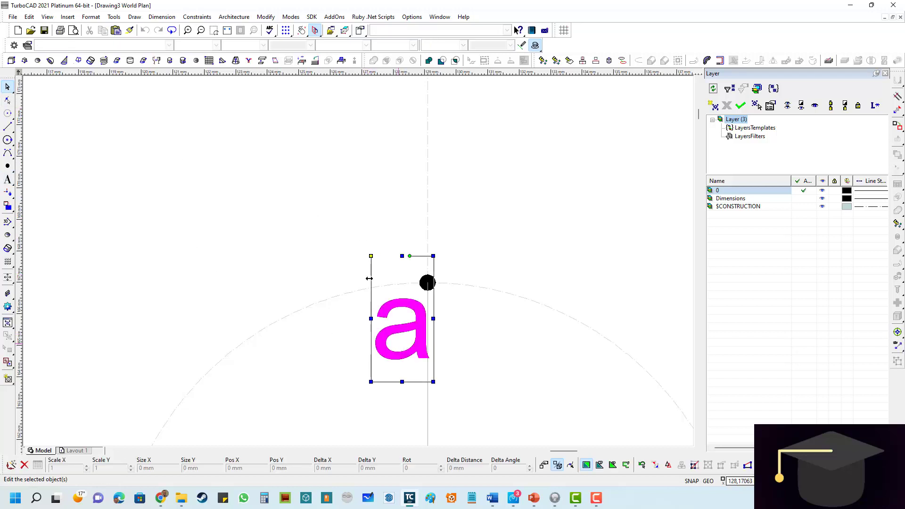
pyautogui.moveTo(371, 257); pyautogui.dragTo(340, 174)
pyautogui.click(238, 216)
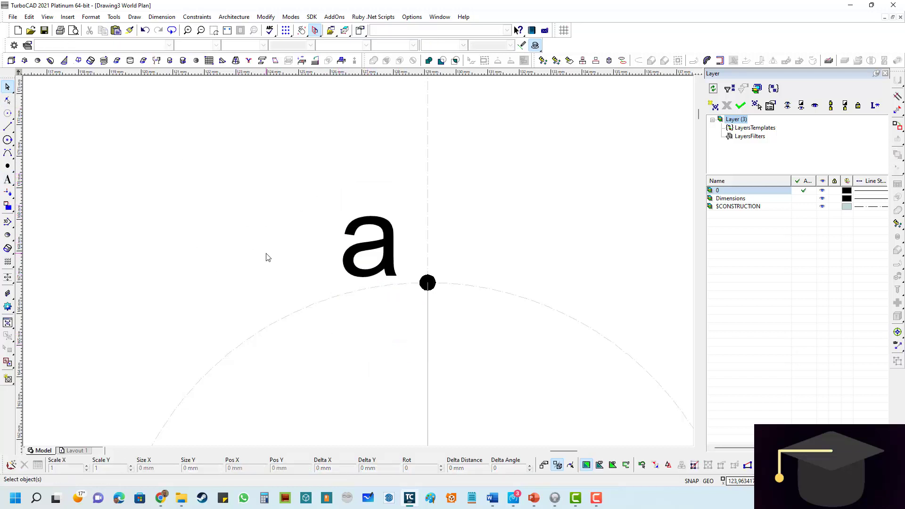
# - Add the text label "a¹" with a 4 mm height below the lower circle point
pyautogui.scroll(-3, 362, 261)
pyautogui.scroll(2, 372, 328)
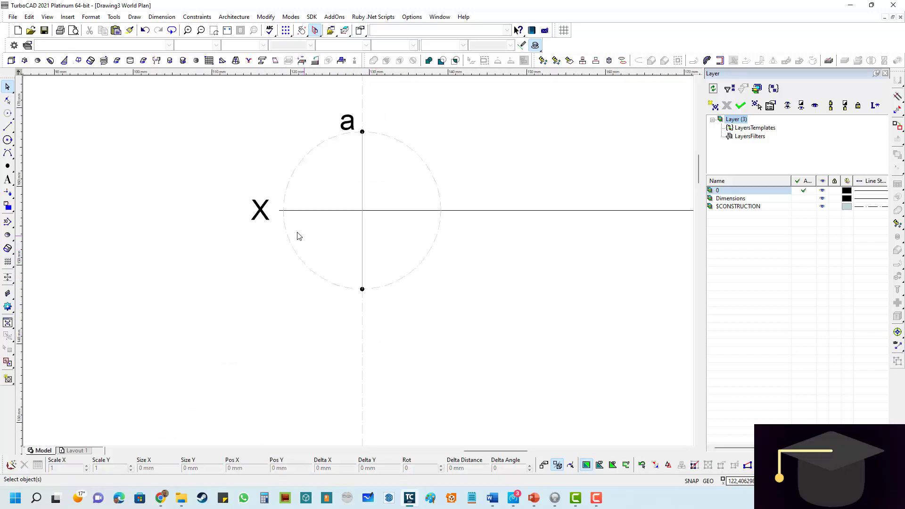
pyautogui.click(8, 180)
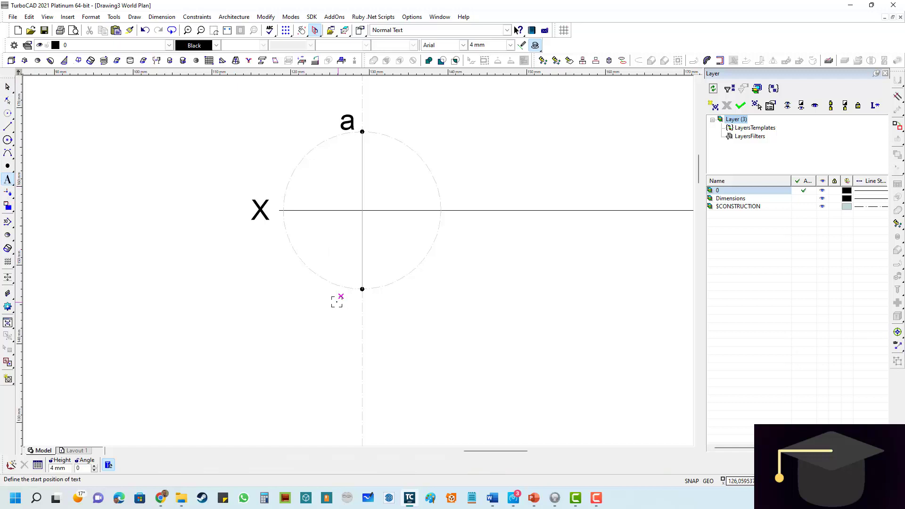
pyautogui.click(344, 307)
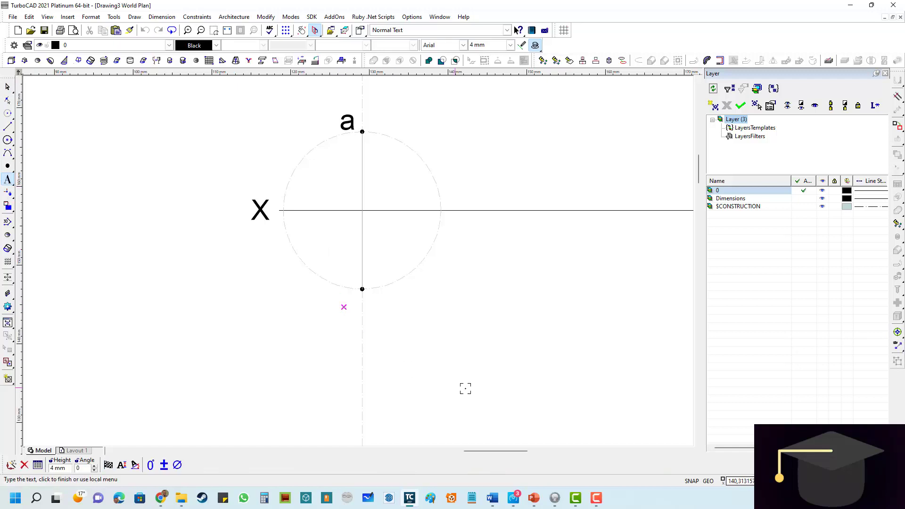
pyautogui.write('a¹')
pyautogui.click(532, 335)
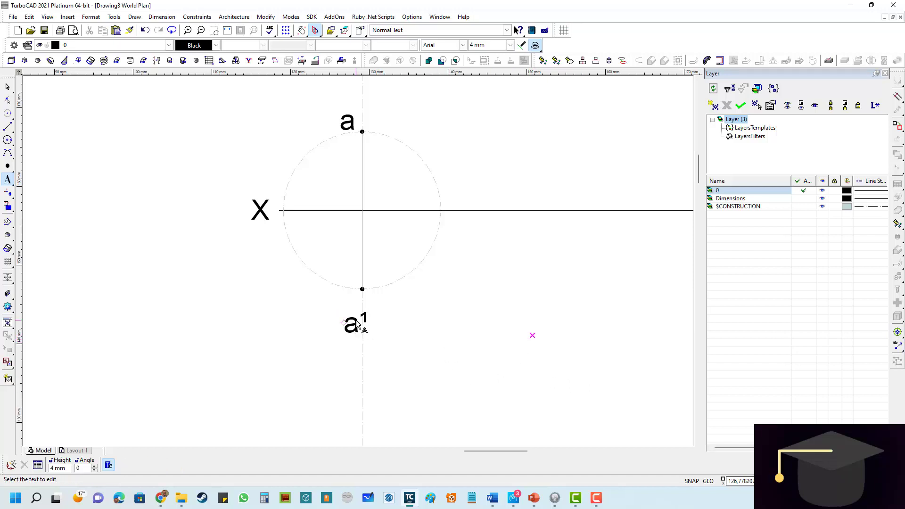
# - Move the "a¹" label up and left so it sits beside the lower circle point
pyautogui.scroll(3, 360, 325)
pyautogui.click(7, 86)
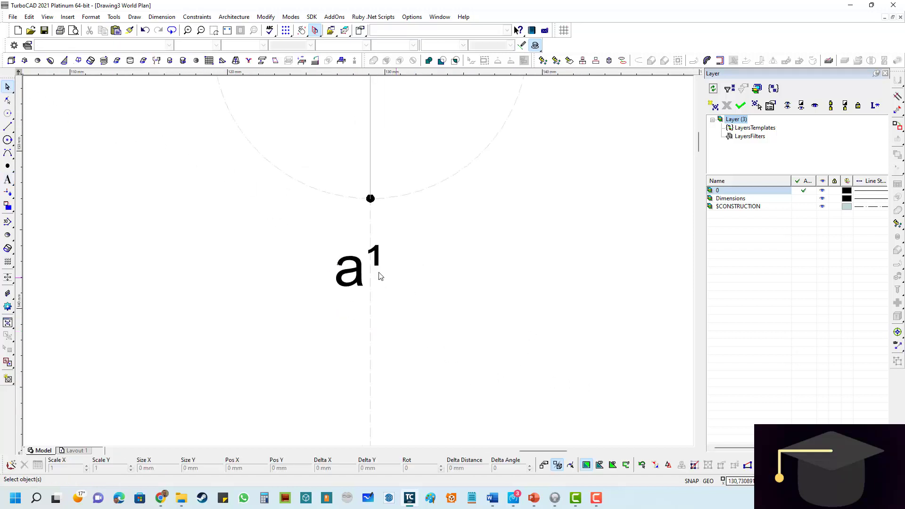
pyautogui.click(359, 273)
pyautogui.moveTo(334, 234); pyautogui.dragTo(304, 183)
pyautogui.press('Delete')
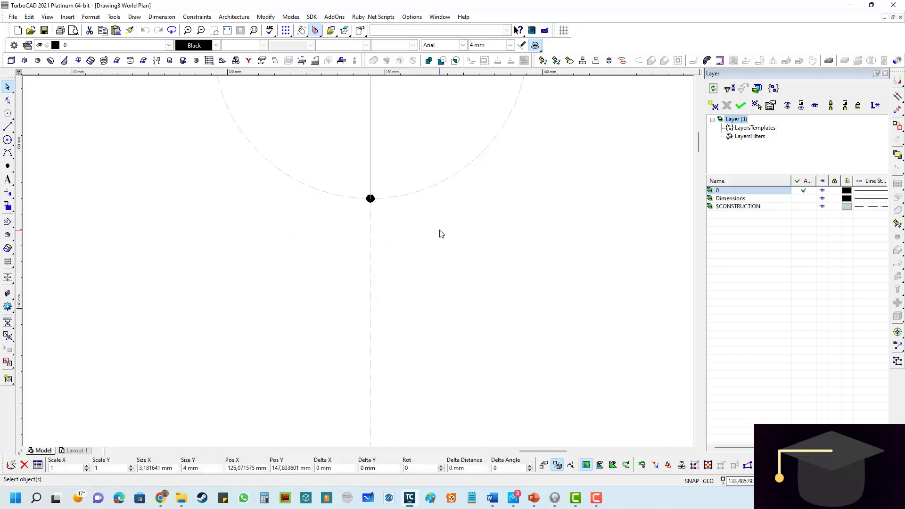
pyautogui.scroll(-4, 323, 234)
pyautogui.scroll(2, 319, 225)
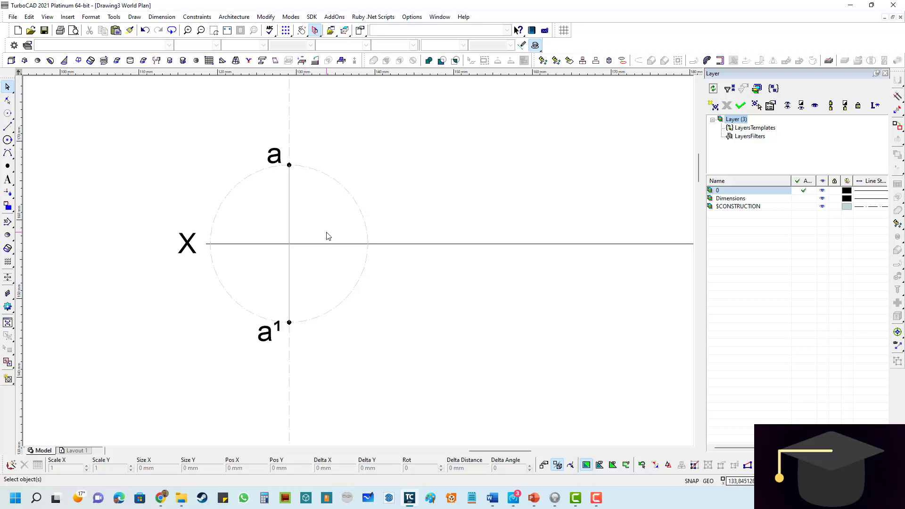
# - Clear all construction lines and circles from the drawing
pyautogui.click(29, 17)
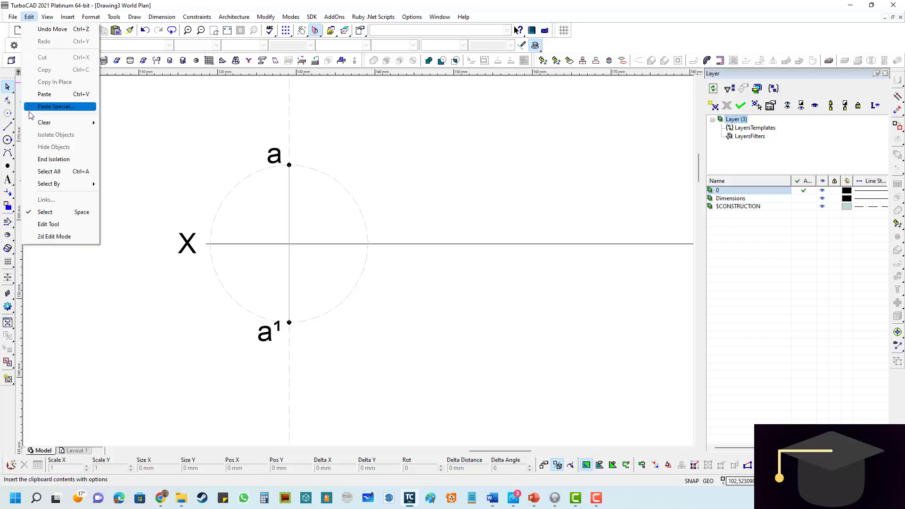
pyautogui.moveTo(39, 123)
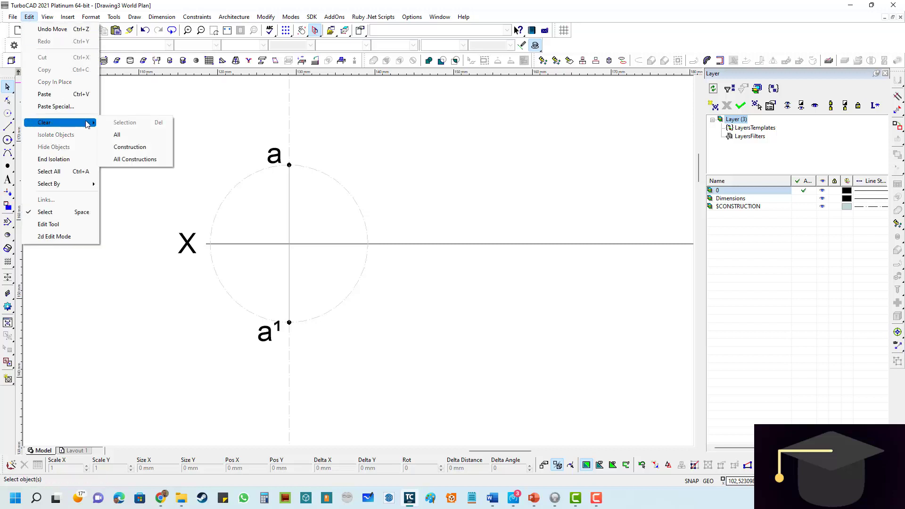
pyautogui.click(144, 159)
pyautogui.scroll(-2, 382, 250)
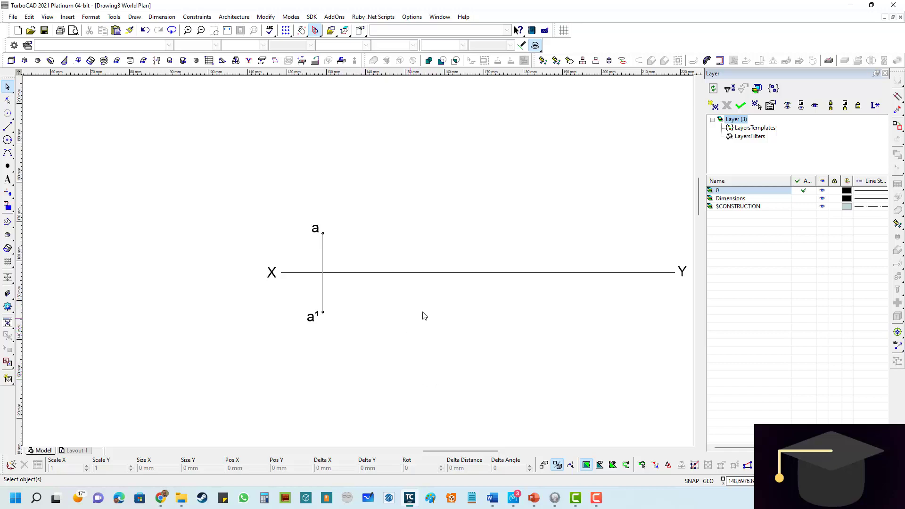
pyautogui.scroll(-2, 347, 265)
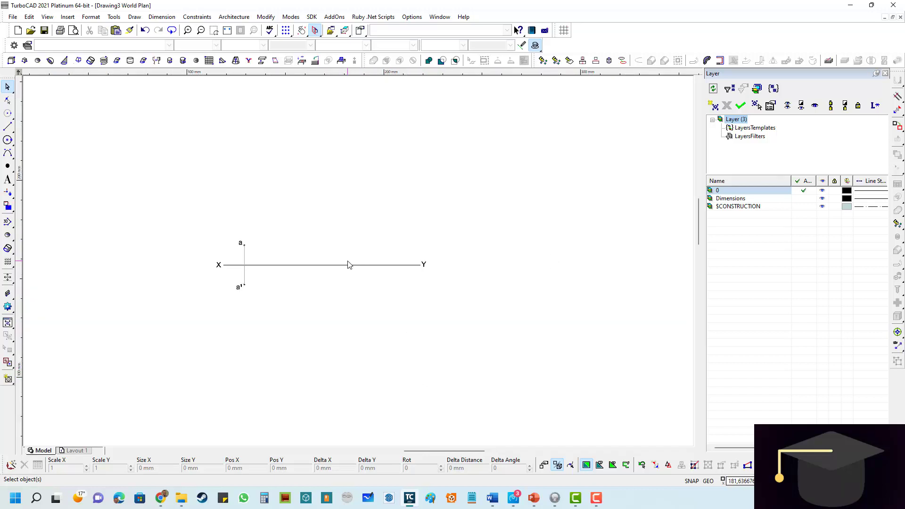
pyautogui.scroll(2, 347, 265)
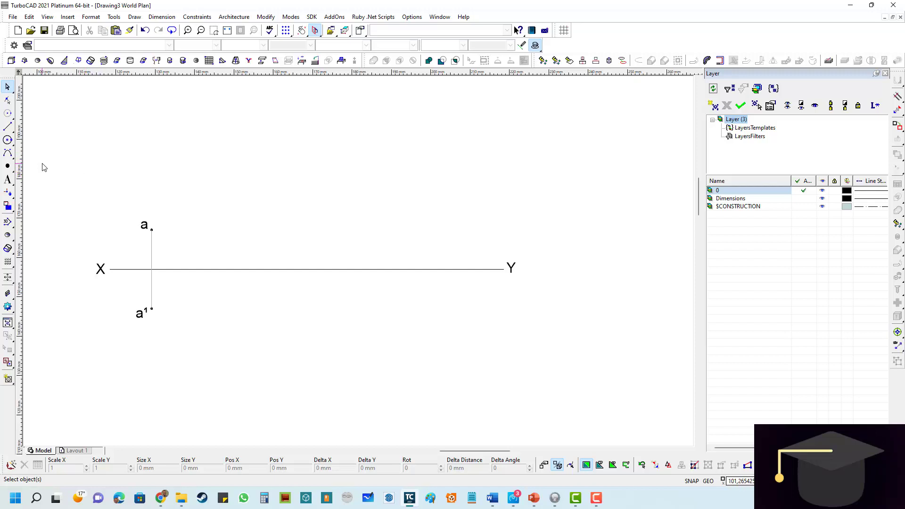
# - Create a construction line parallel to the projector a–a¹, offset 50 mm towards Y
pyautogui.click(7, 114)
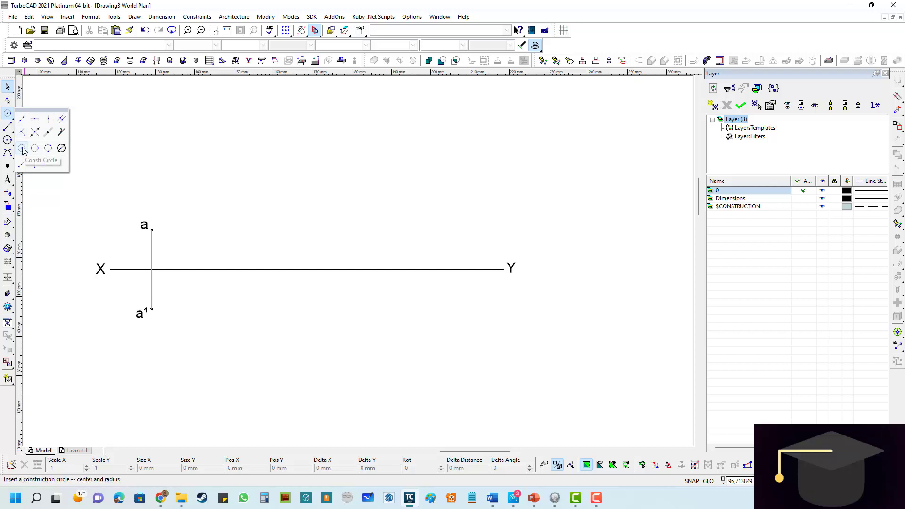
pyautogui.click(61, 120)
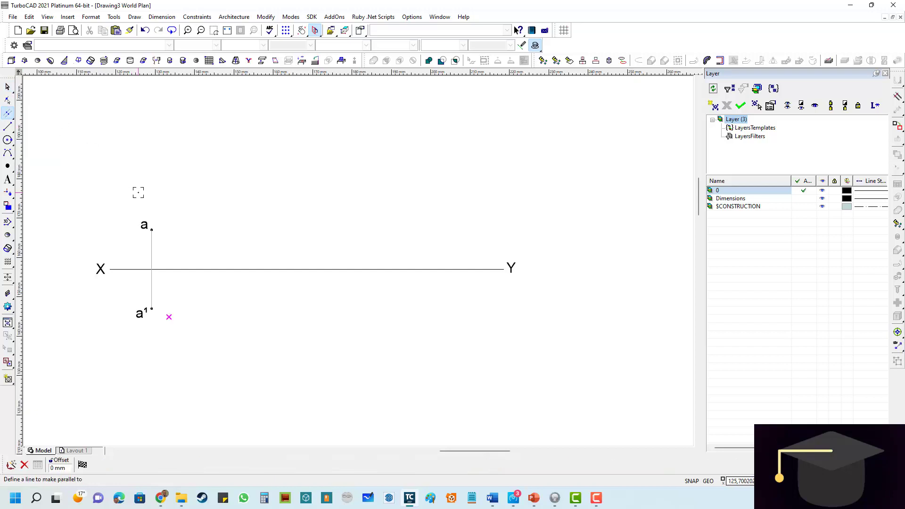
pyautogui.click(152, 254)
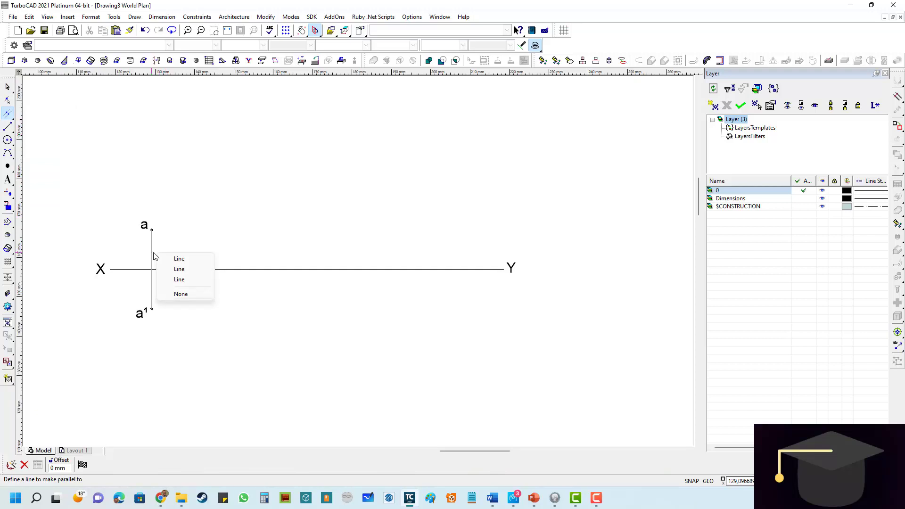
pyautogui.click(182, 282)
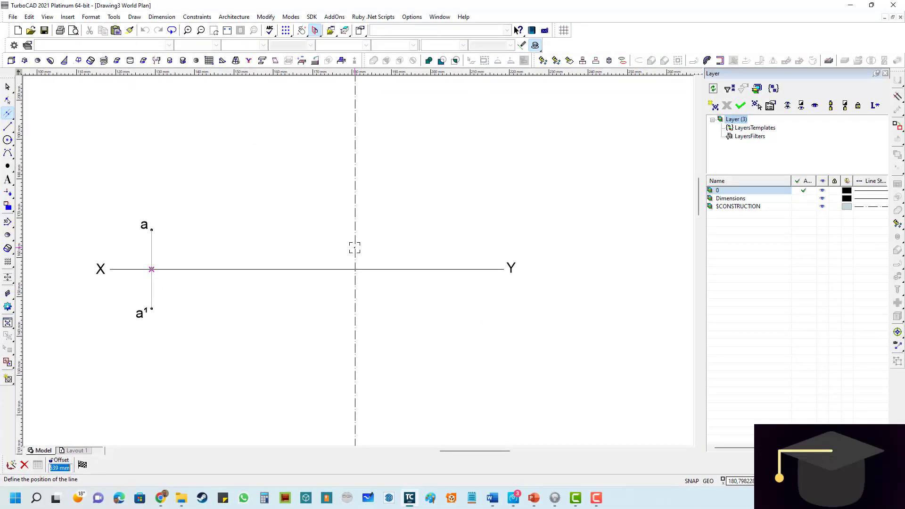
pyautogui.write('50')
pyautogui.press('Return')
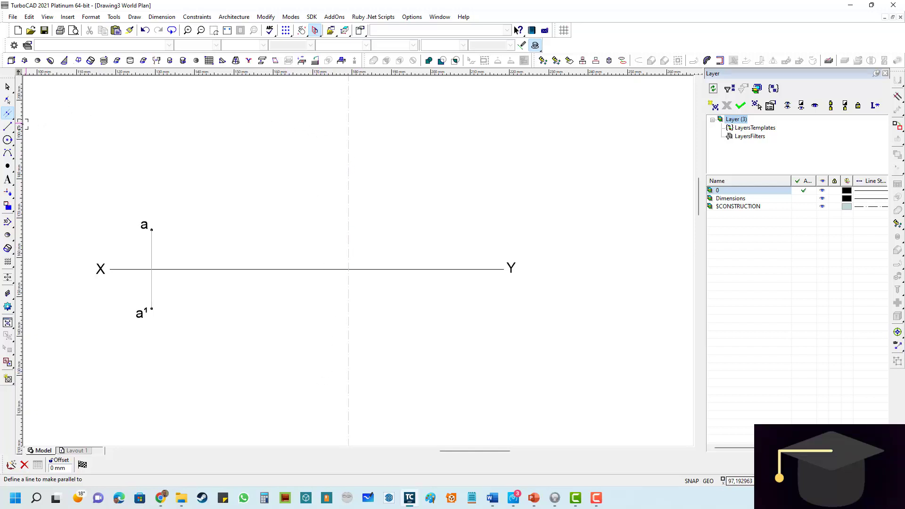
# - Draw a gray vertical line along the construction line, extending above and below line XY
pyautogui.click(8, 128)
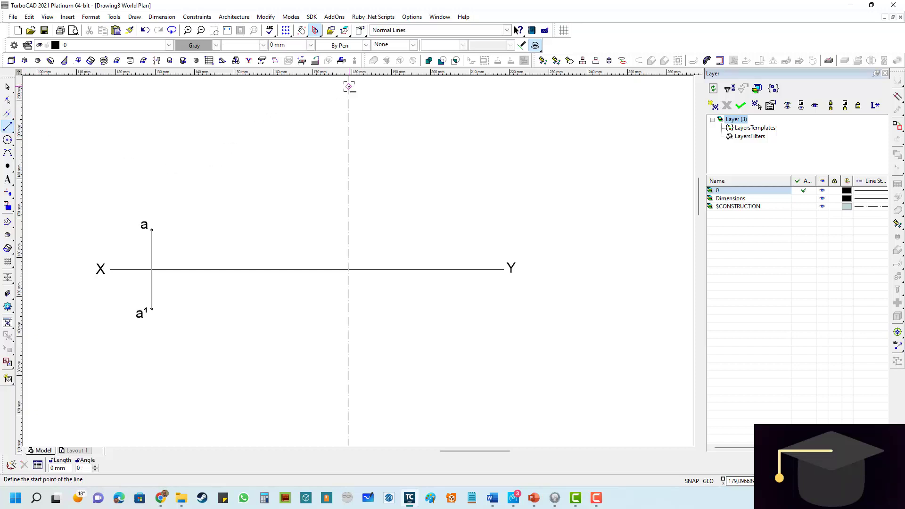
pyautogui.click(348, 86)
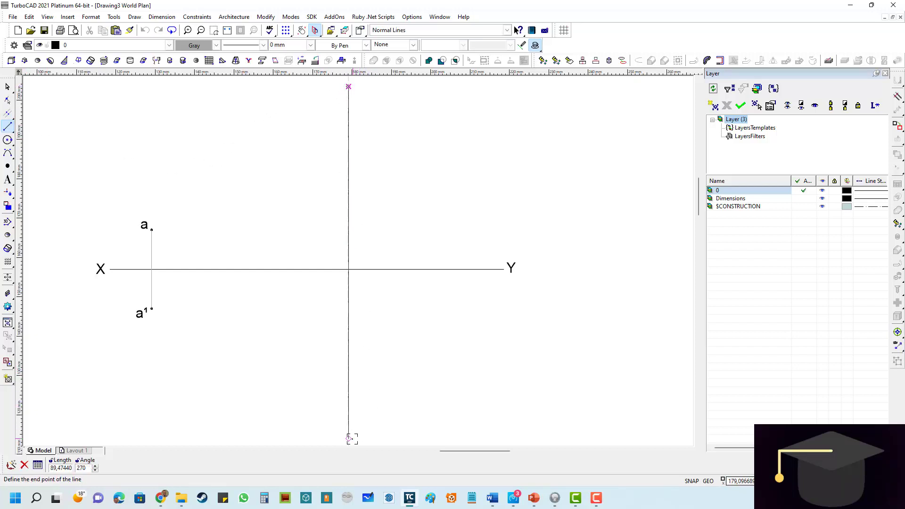
pyautogui.scroll(-2, 350, 434)
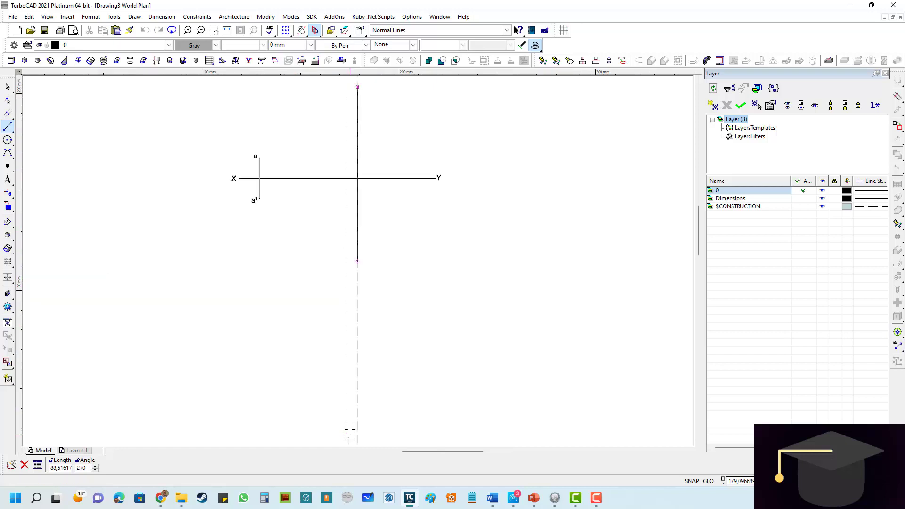
pyautogui.scroll(2, 294, 113)
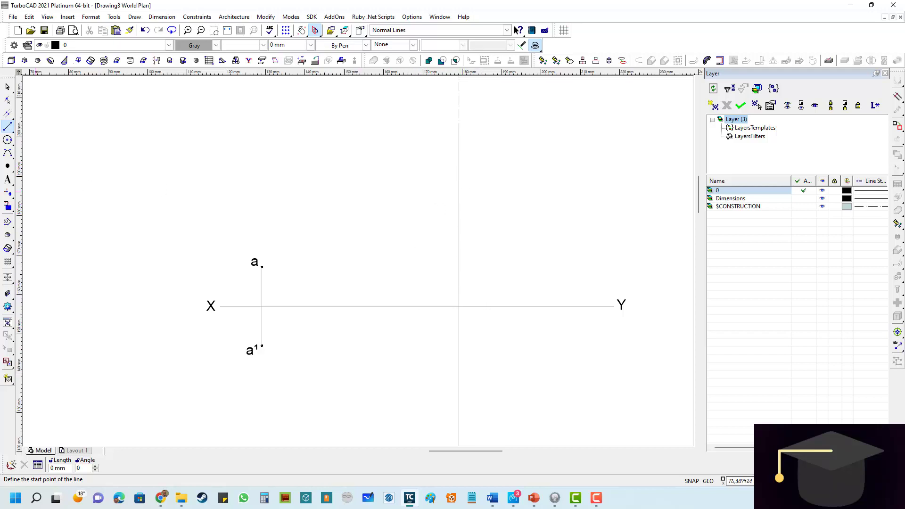
# - Draw a construction circle of radius 30 mm centred where the new vertical line crosses line XY
pyautogui.click(8, 116)
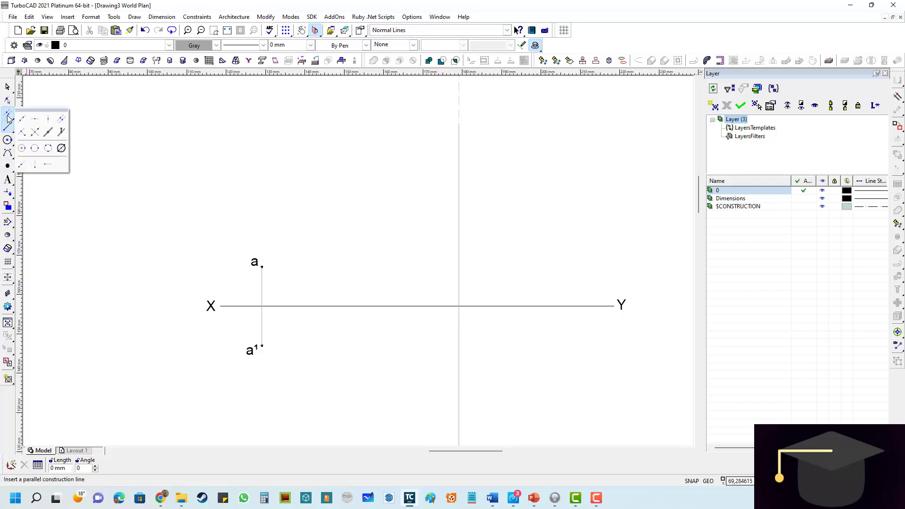
pyautogui.click(22, 149)
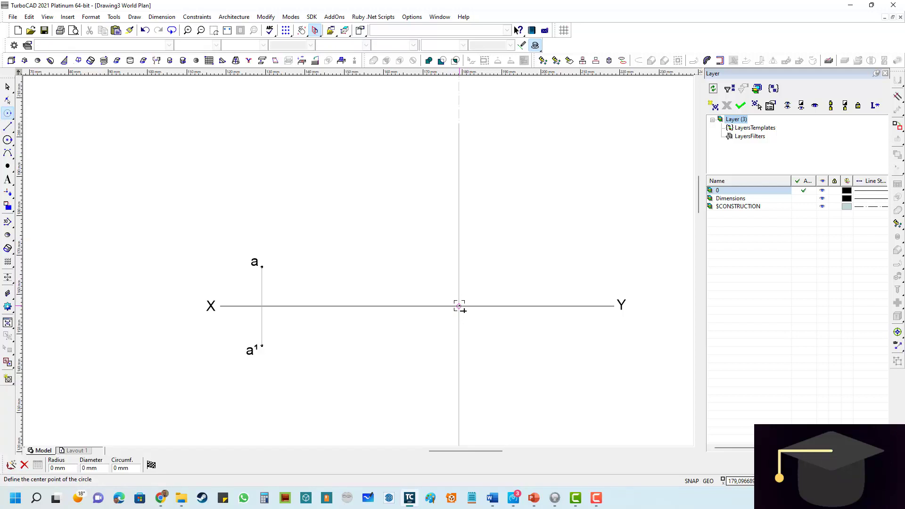
pyautogui.click(458, 307)
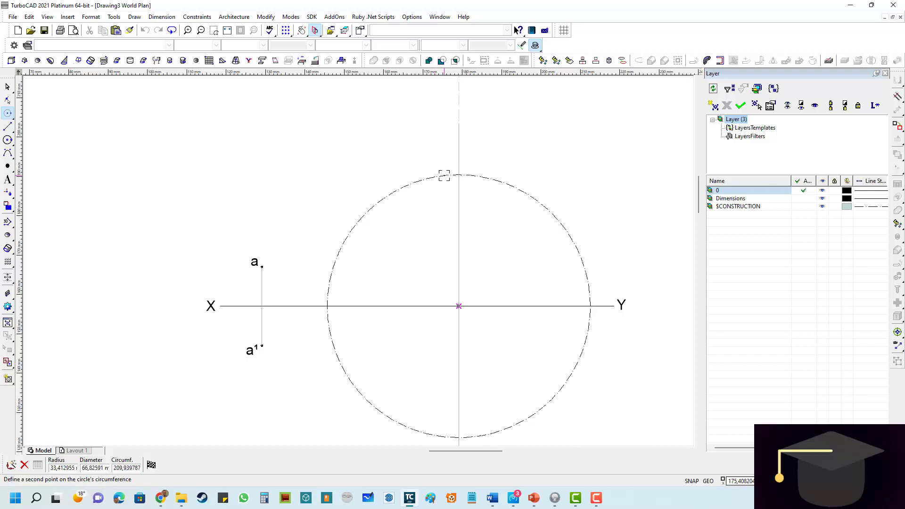
pyautogui.press('Tab')
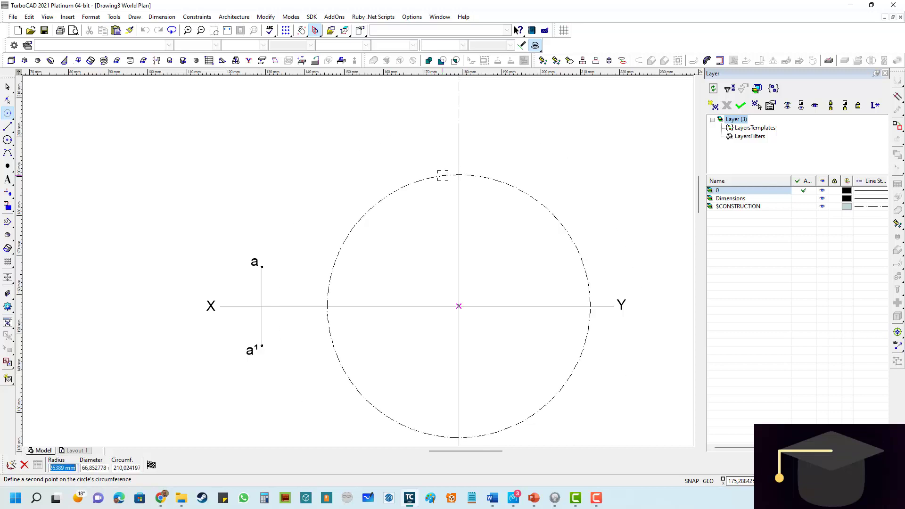
pyautogui.write('30')
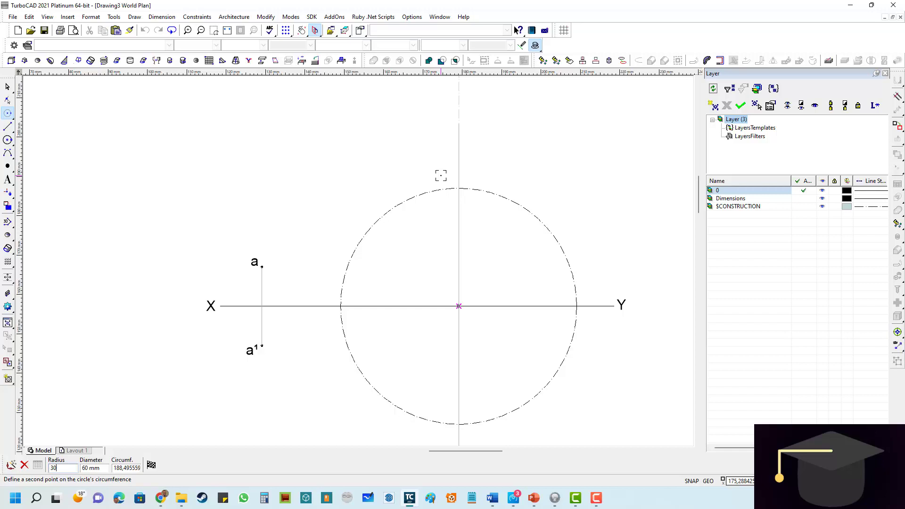
pyautogui.press('Return')
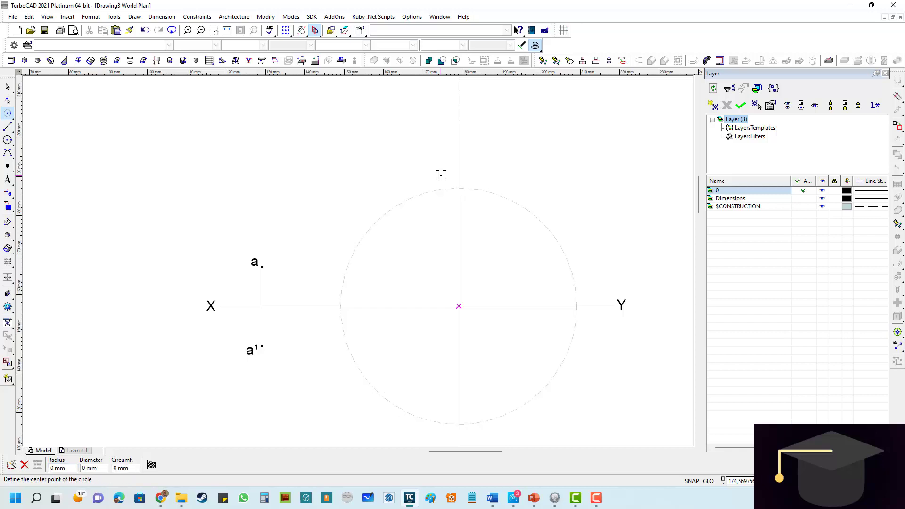
# - Place a point where the 30 mm construction circle crosses the vertical line above XY, and label it b with 4 mm text
pyautogui.click(8, 168)
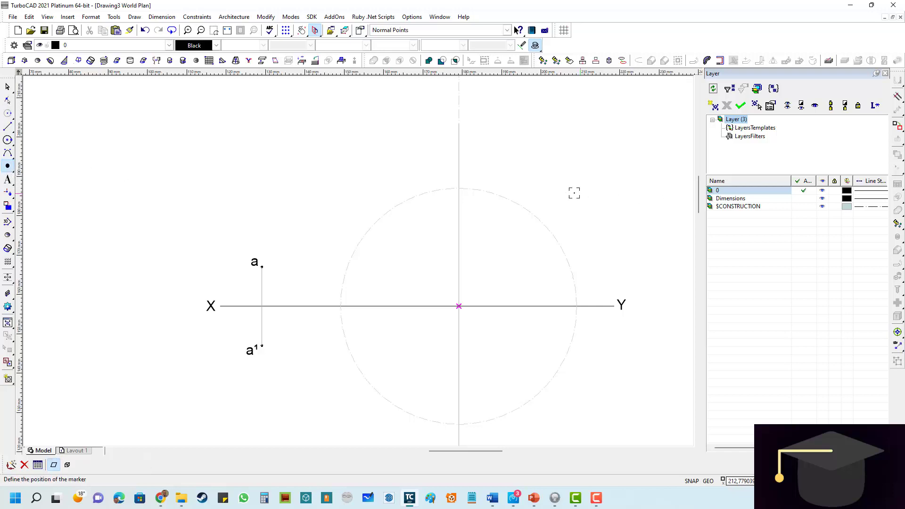
pyautogui.scroll(5, 466, 188)
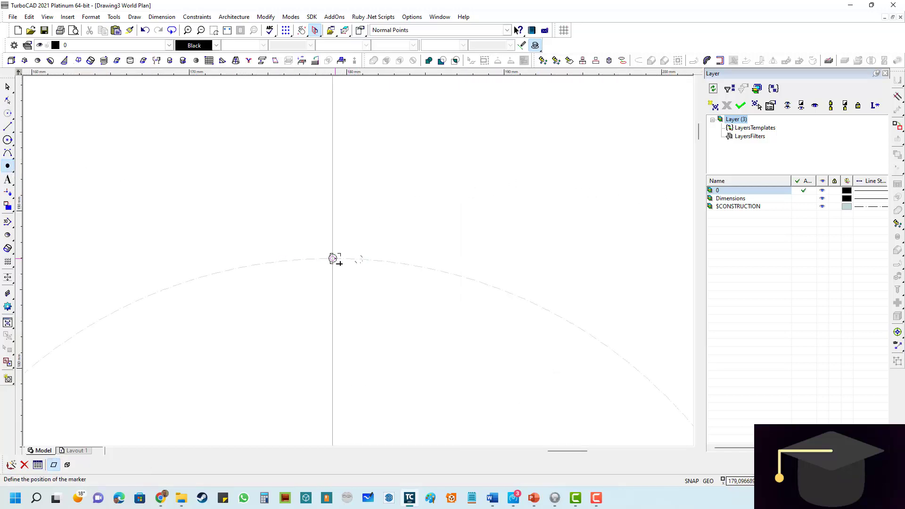
pyautogui.click(333, 258)
pyautogui.click(10, 182)
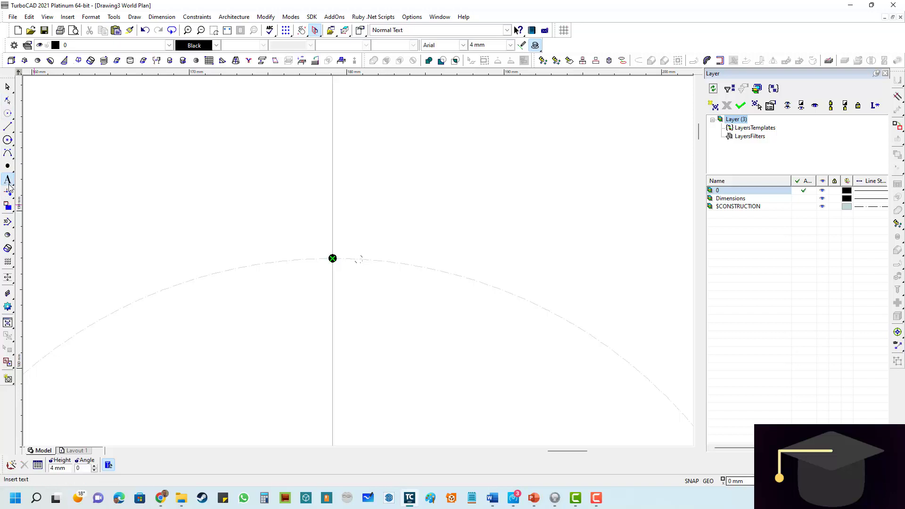
pyautogui.click(360, 236)
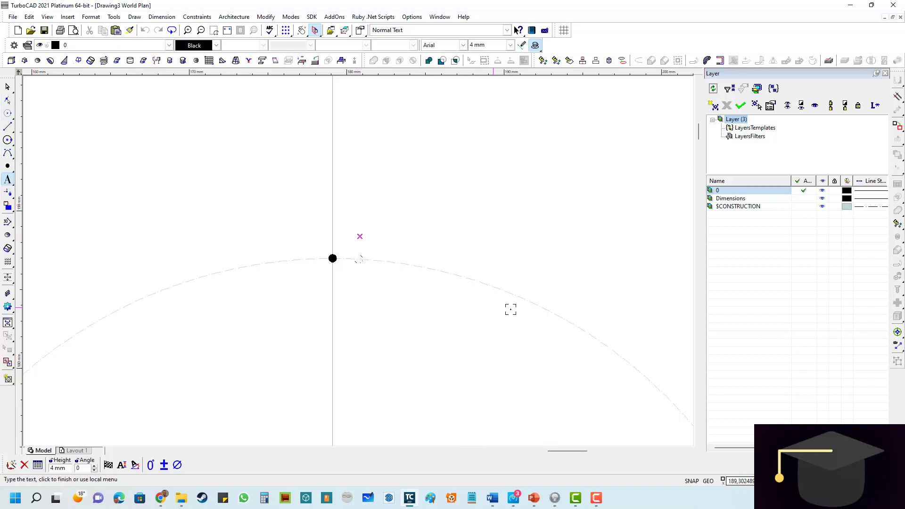
pyautogui.write('b')
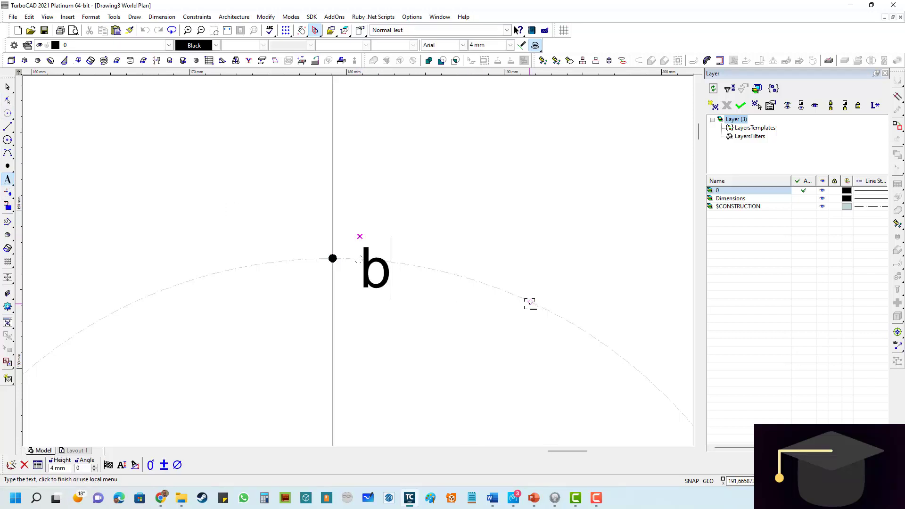
pyautogui.click(595, 220)
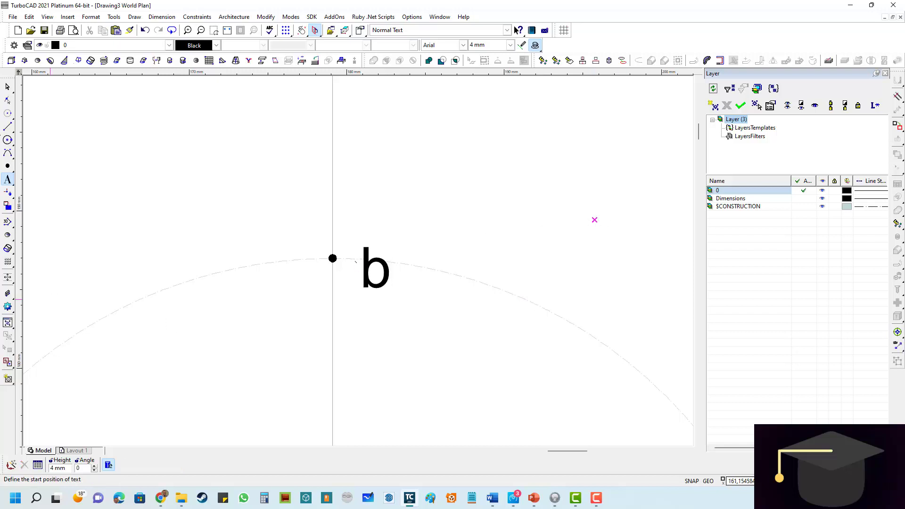
# - Move the label b slightly upward and closer to its point on the vertical line
pyautogui.click(8, 87)
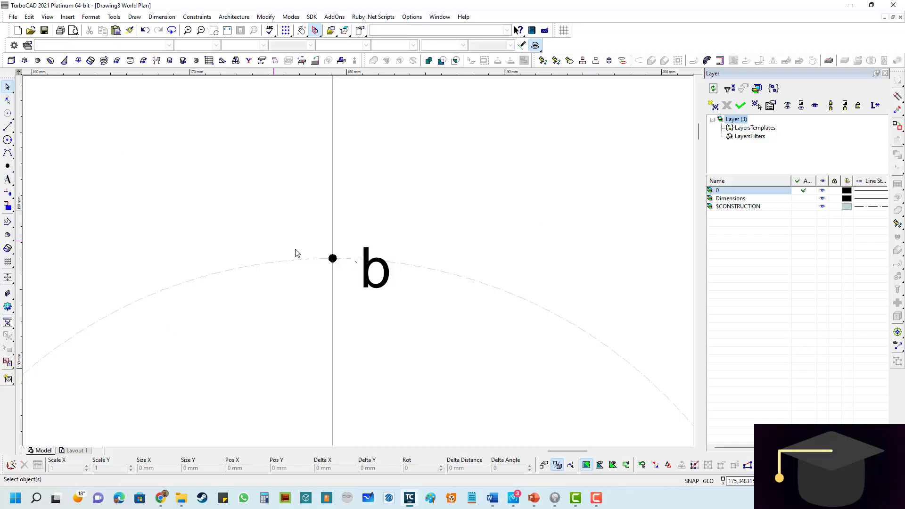
pyautogui.click(379, 280)
pyautogui.moveTo(359, 235); pyautogui.dragTo(358, 210)
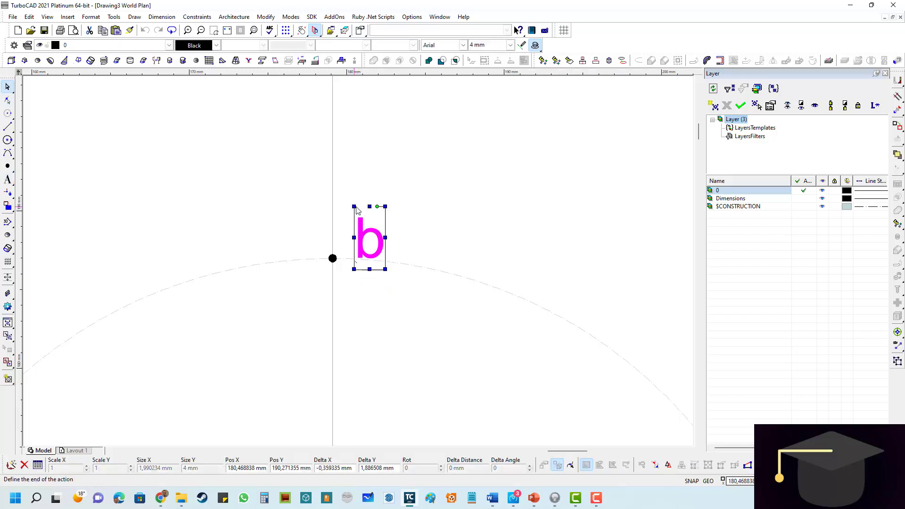
pyautogui.click(526, 212)
# - Draw a construction circle of radius 40 mm centred where the vertical line through b crosses line XY
pyautogui.scroll(-5, 390, 229)
pyautogui.scroll(2, 359, 263)
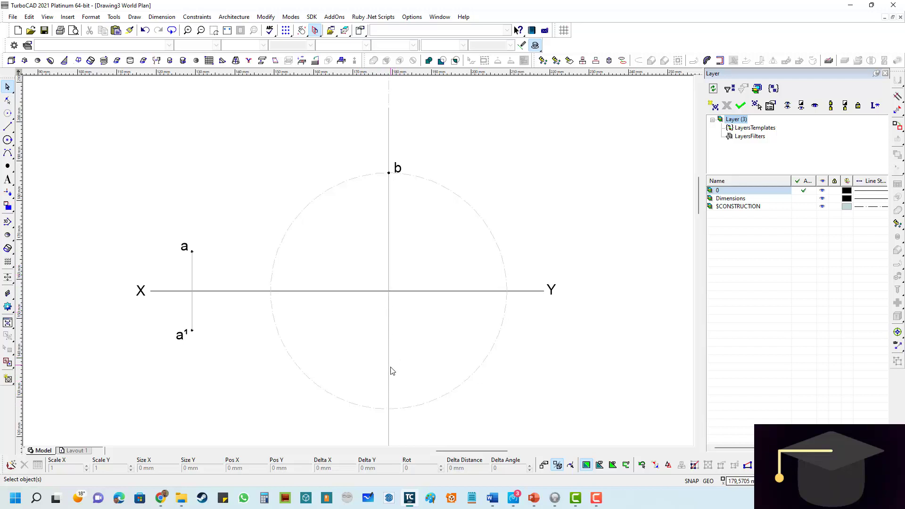
pyautogui.scroll(-1, 358, 269)
pyautogui.scroll(1, 353, 289)
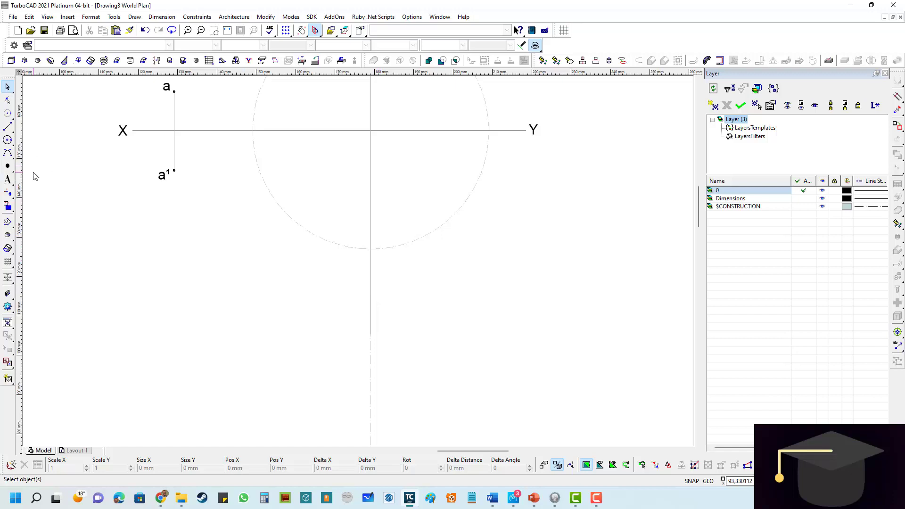
pyautogui.click(8, 113)
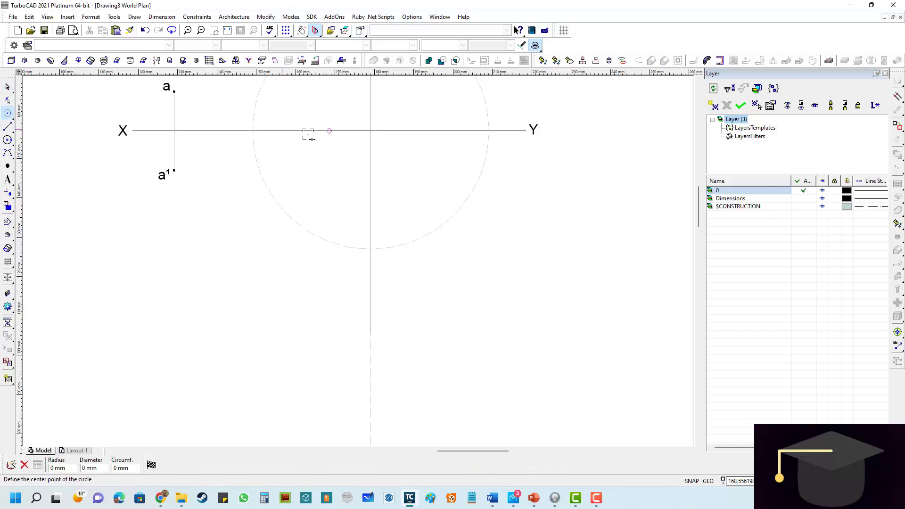
pyautogui.scroll(3, 370, 137)
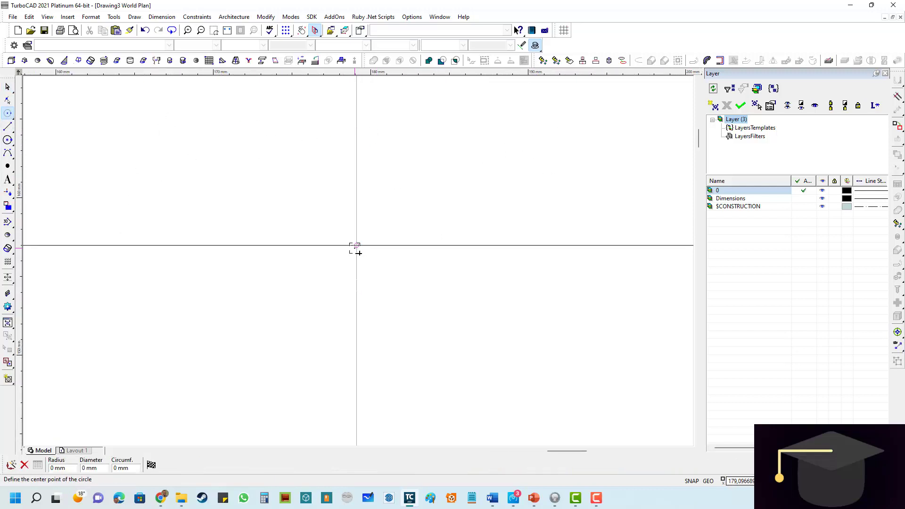
pyautogui.click(356, 246)
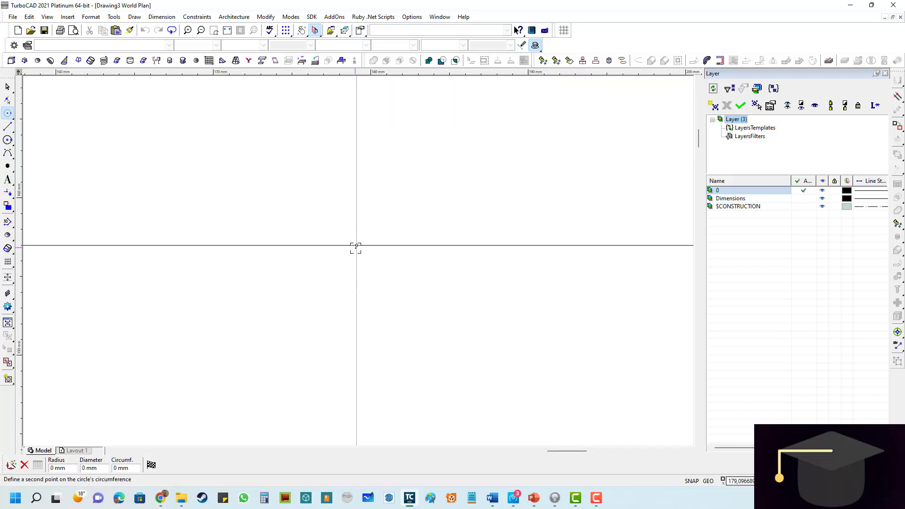
pyautogui.scroll(-3, 365, 298)
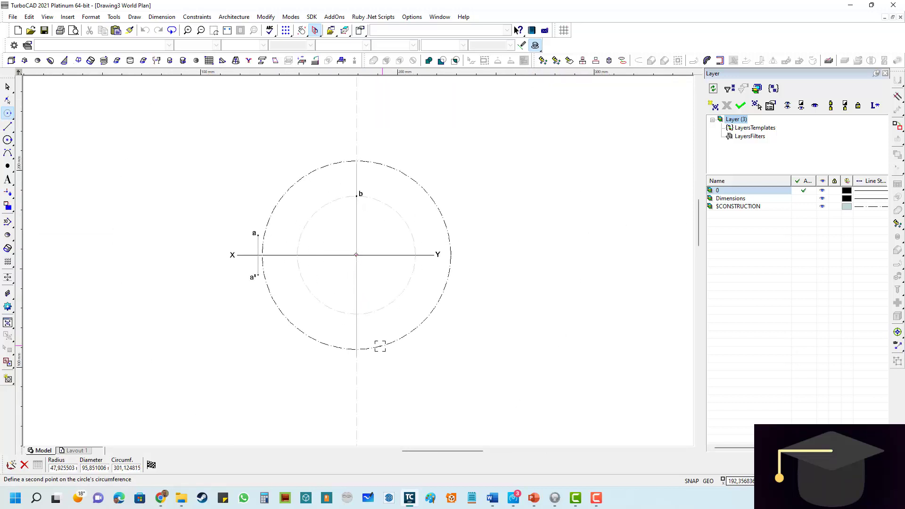
pyautogui.press('Tab')
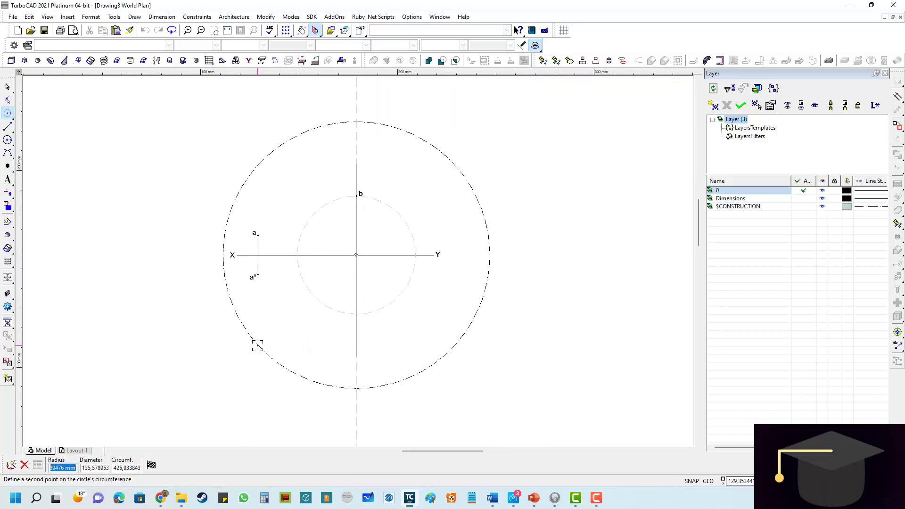
pyautogui.write('40')
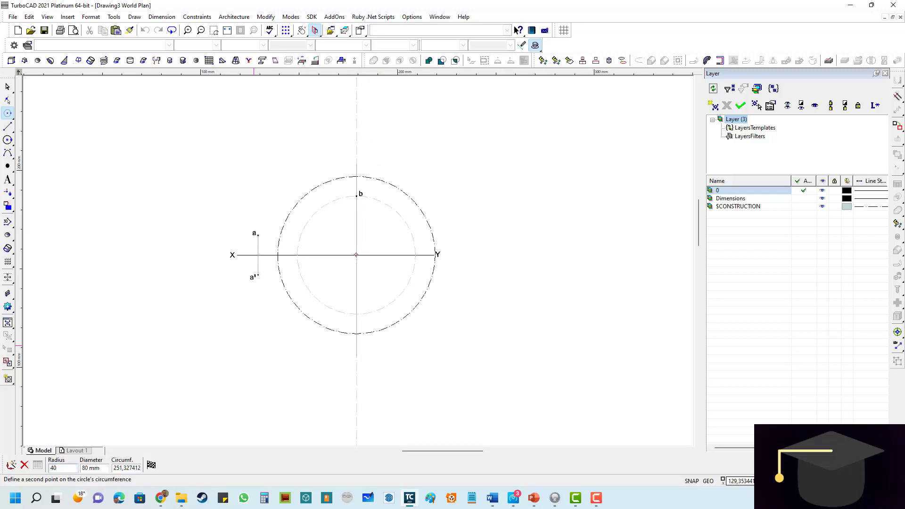
pyautogui.press('Return')
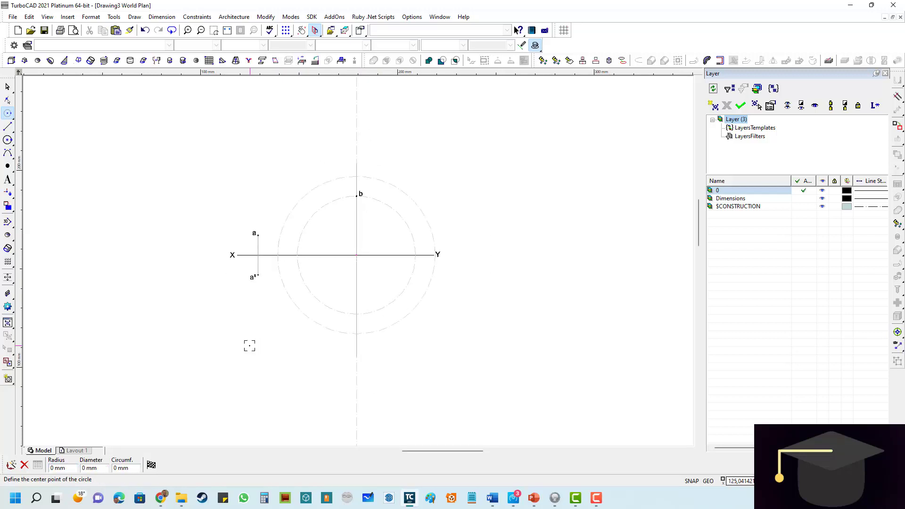
# - Place a point where the 40 mm construction circle crosses the vertical line below XY, and label it b¹
pyautogui.click(7, 166)
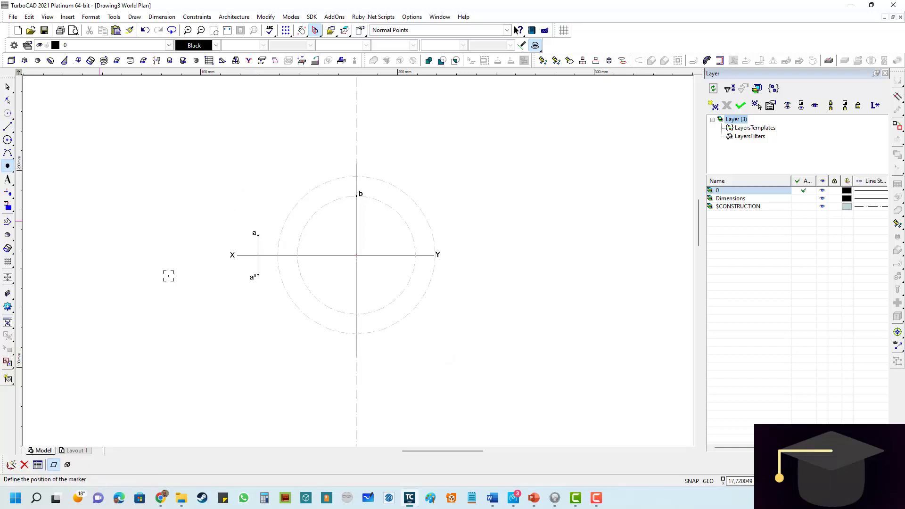
pyautogui.scroll(6, 358, 329)
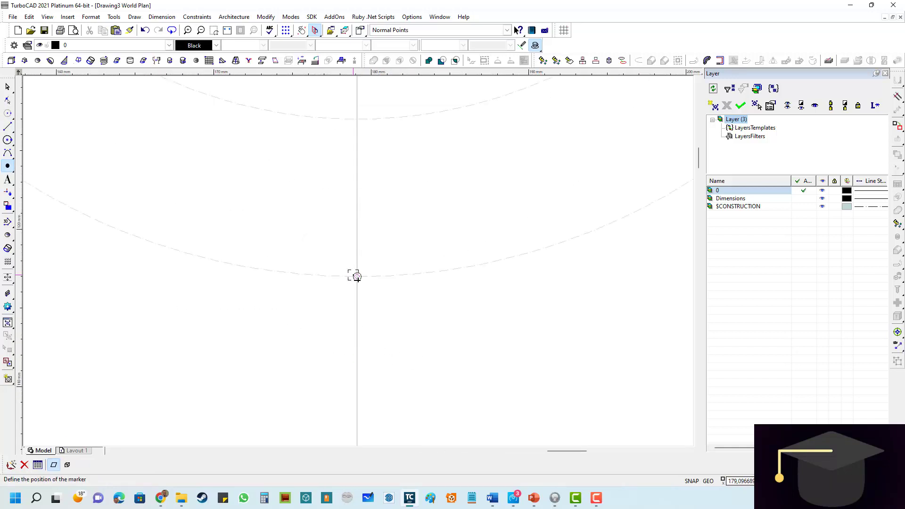
pyautogui.click(357, 277)
pyautogui.click(10, 182)
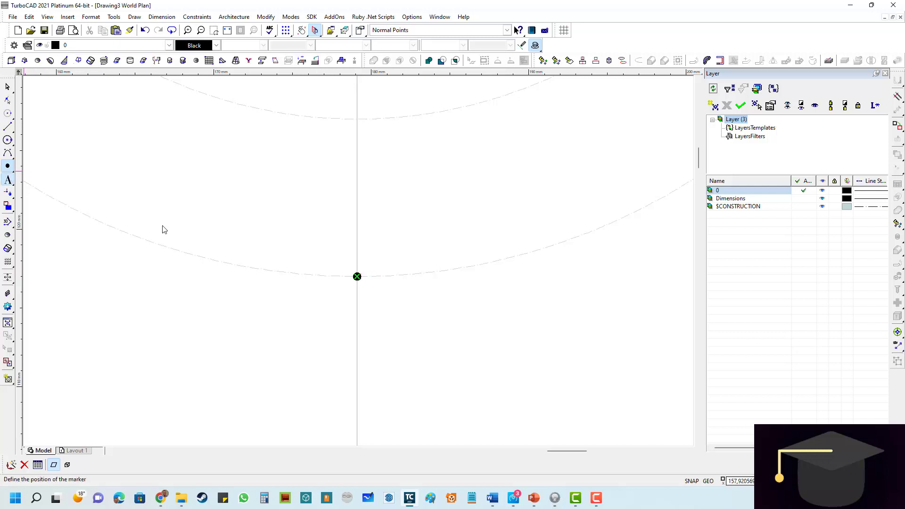
pyautogui.click(380, 291)
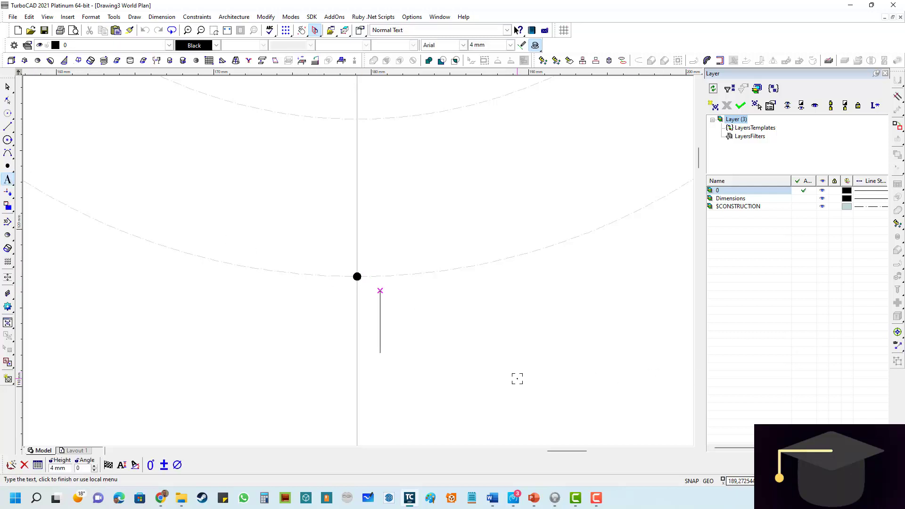
pyautogui.write('b')
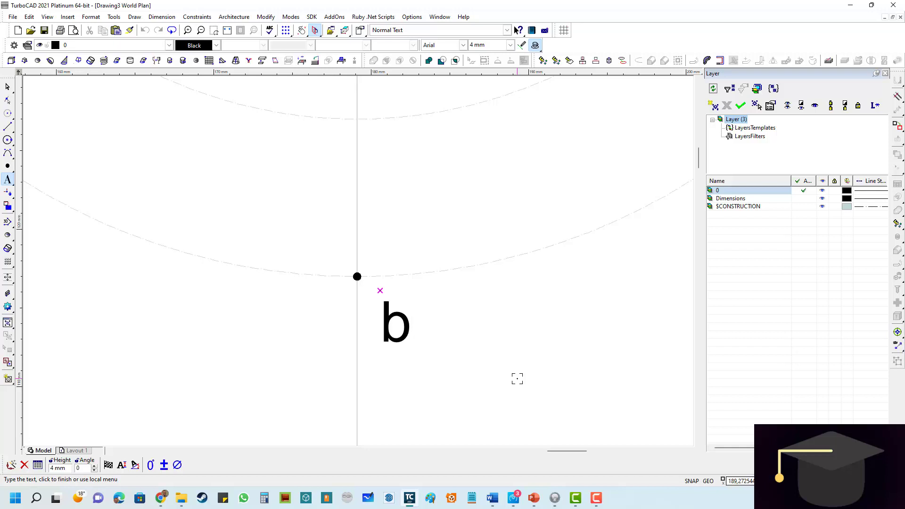
pyautogui.write('¹')
pyautogui.click(571, 337)
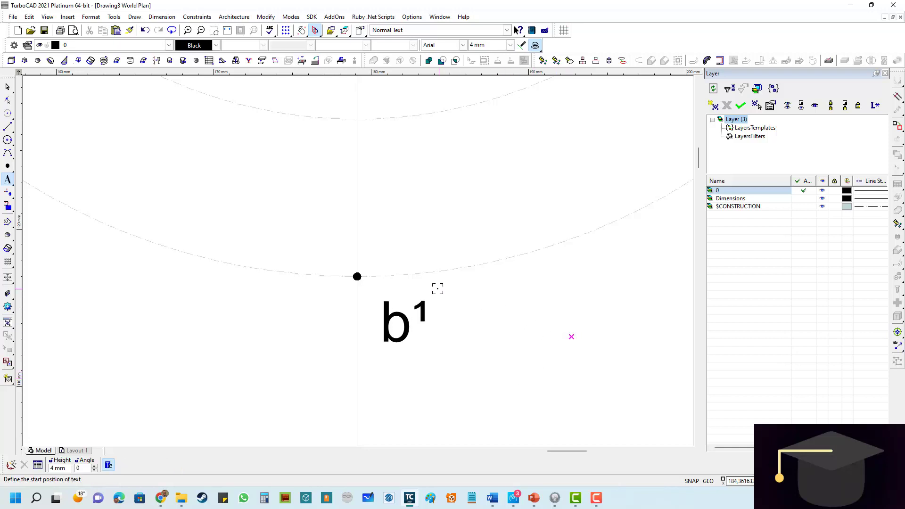
# - Move the label b¹ slightly up and closer to its point below line XY
pyautogui.scroll(-2, 285, 245)
pyautogui.press('Escape')
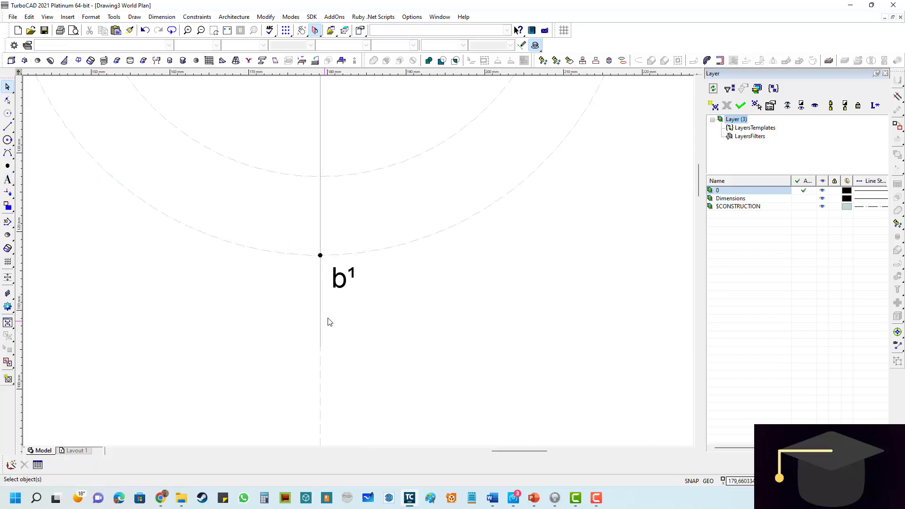
pyautogui.scroll(2, 335, 282)
pyautogui.click(373, 266)
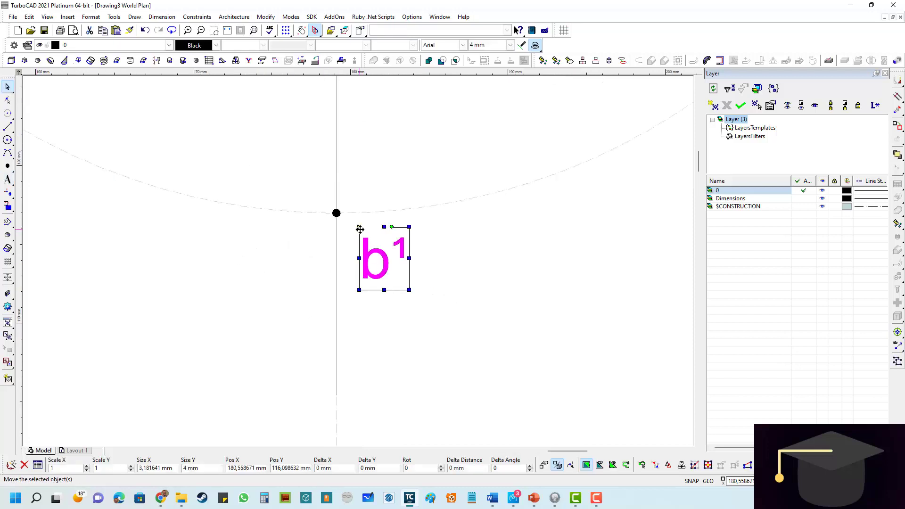
pyautogui.moveTo(359, 228)
pyautogui.mouseDown()
pyautogui.moveTo(353, 205)
pyautogui.moveTo(351, 216)
pyautogui.mouseUp()
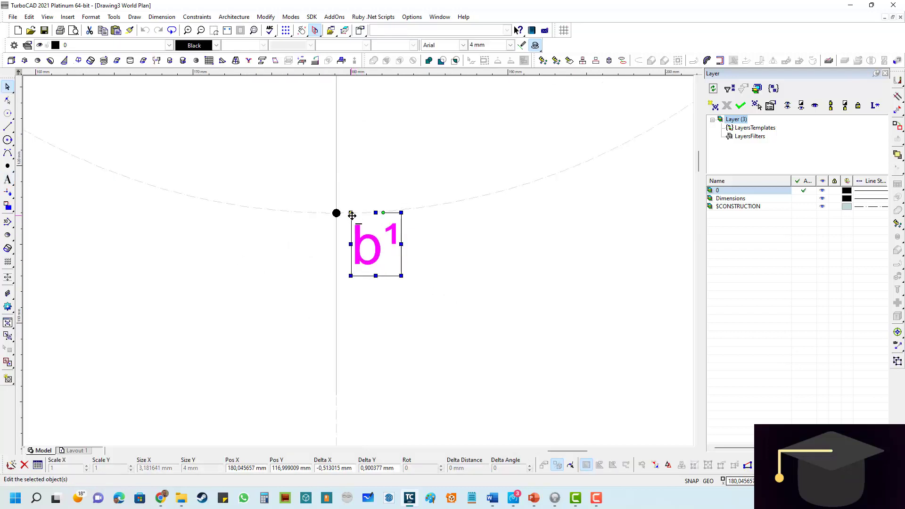
pyautogui.click(547, 283)
# - Shorten the lower end of the gray vertical line to end at point b¹ using Line Length
pyautogui.scroll(-3, 363, 263)
pyautogui.scroll(2, 316, 231)
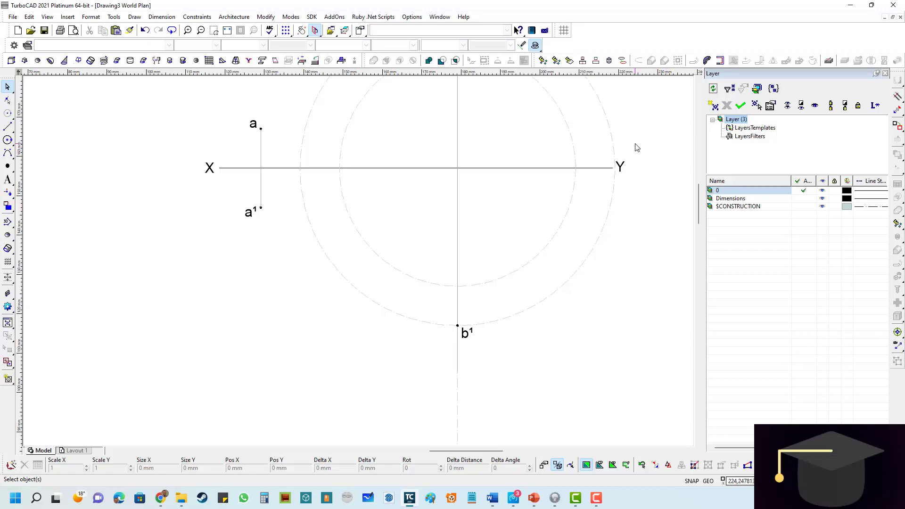
pyautogui.click(898, 98)
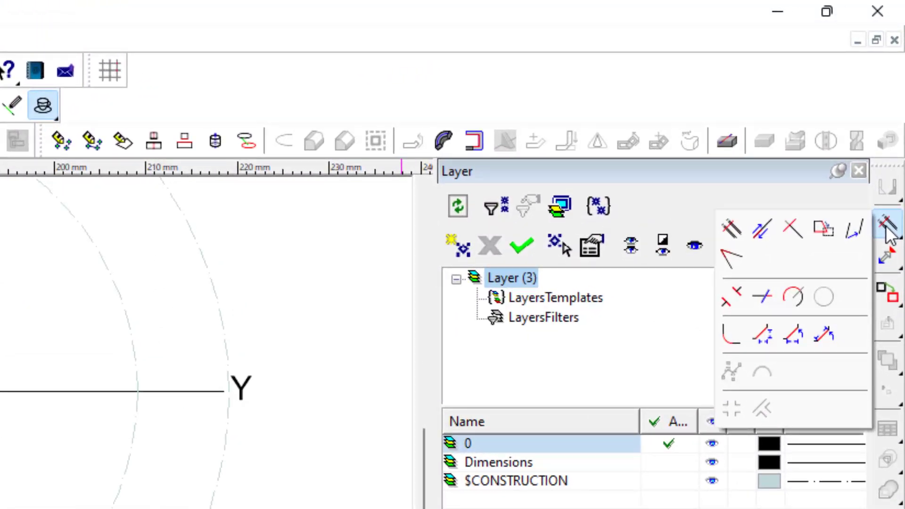
pyautogui.click(761, 231)
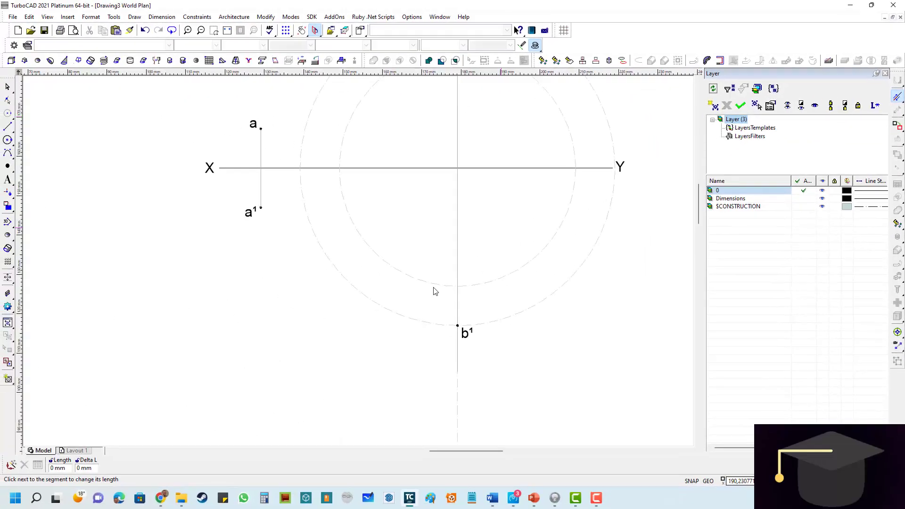
pyautogui.scroll(4, 452, 354)
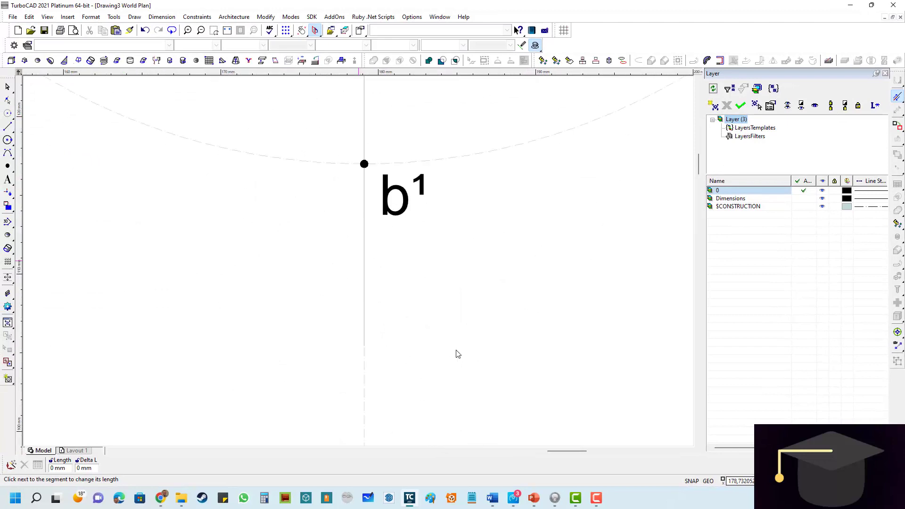
pyautogui.click(364, 334)
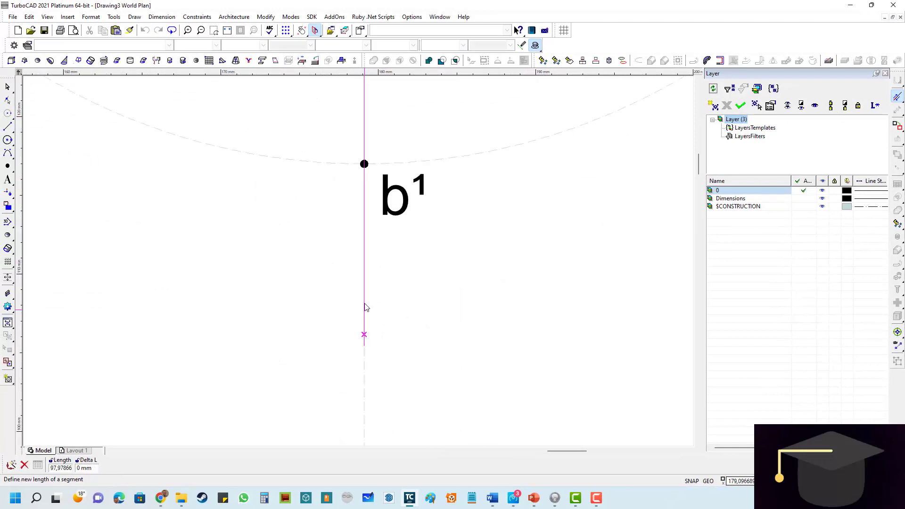
pyautogui.click(364, 165)
# - Shorten the upper end of the gray vertical line so that it ends exactly at point b
pyautogui.scroll(-4, 359, 170)
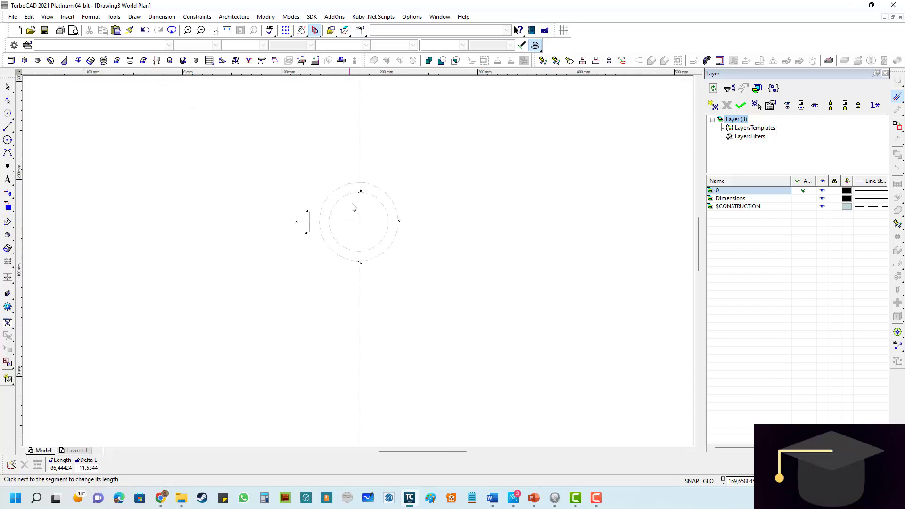
pyautogui.scroll(3, 355, 199)
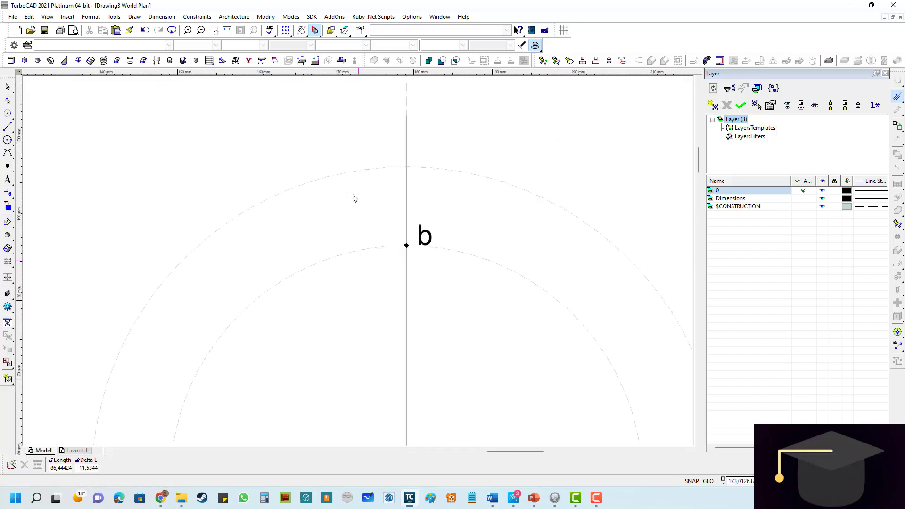
pyautogui.click(407, 128)
pyautogui.scroll(5, 407, 248)
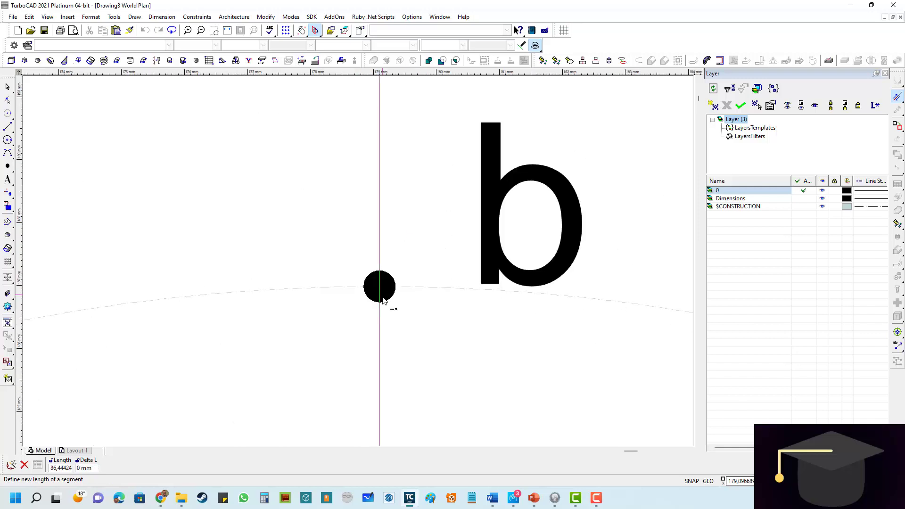
pyautogui.click(380, 288)
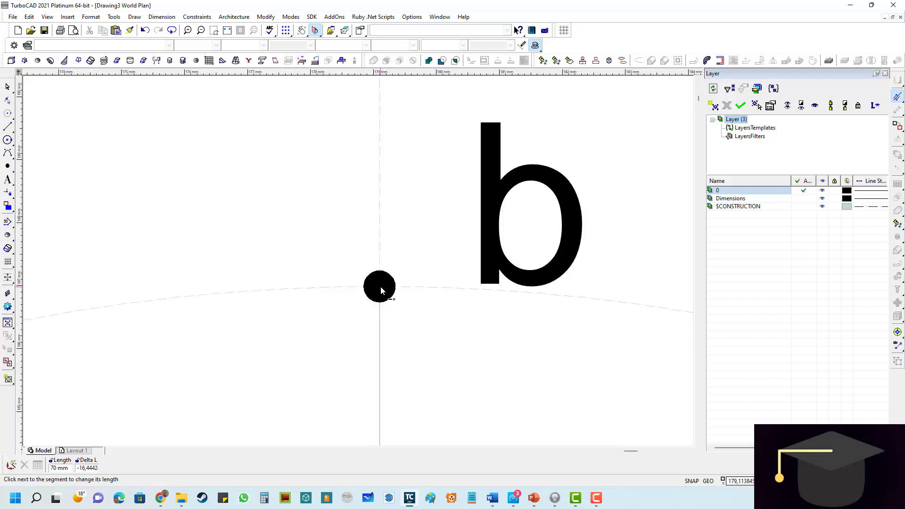
# - Clear all construction geometry, including the two construction circles and the vertical construction line through b and b¹
pyautogui.scroll(-6, 260, 263)
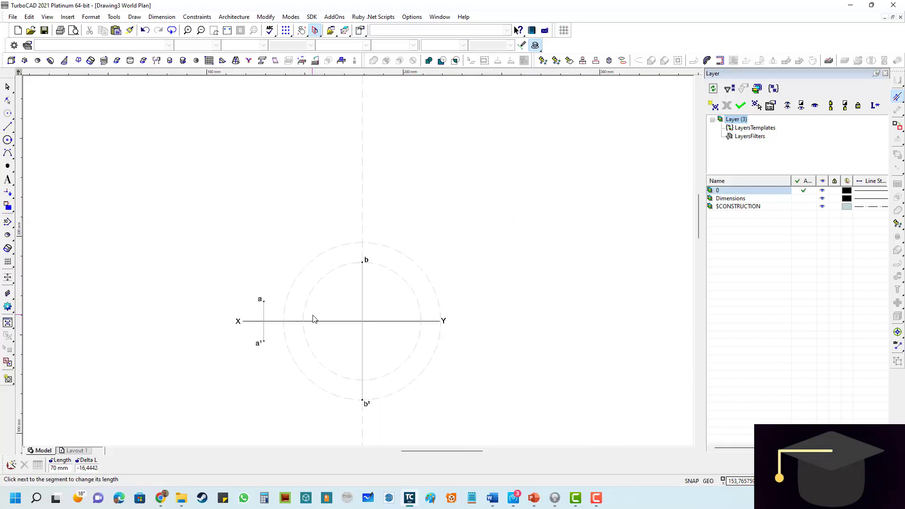
pyautogui.scroll(3, 313, 317)
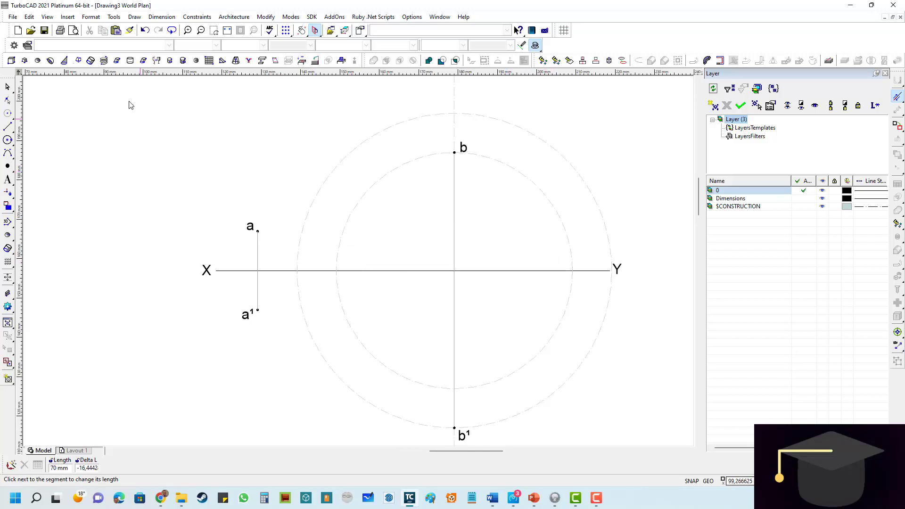
pyautogui.click(31, 17)
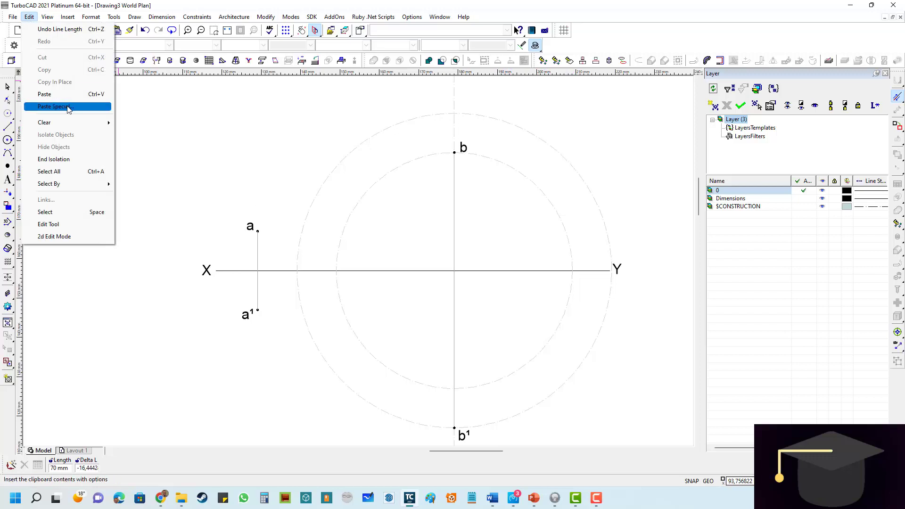
pyautogui.moveTo(94, 123)
pyautogui.click(152, 160)
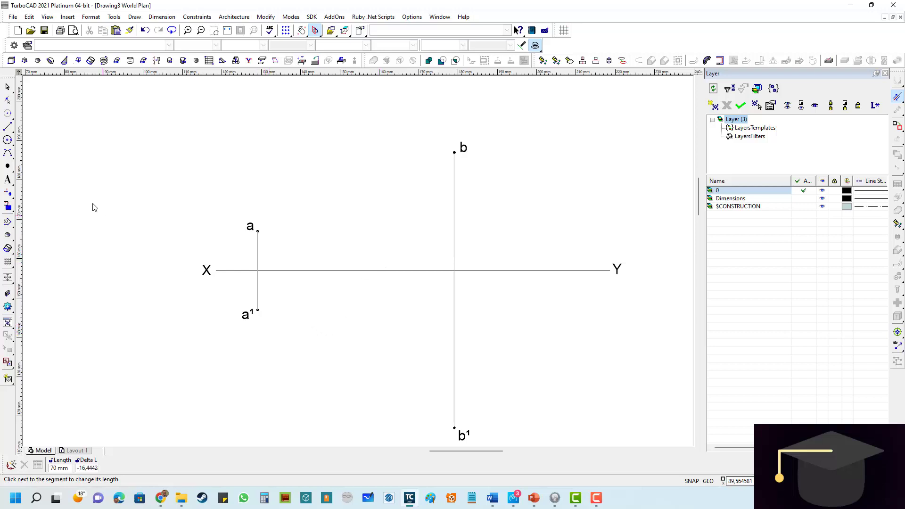
# - Draw a black line with 0,5 mm line width from point a to point b above XY
pyautogui.click(8, 128)
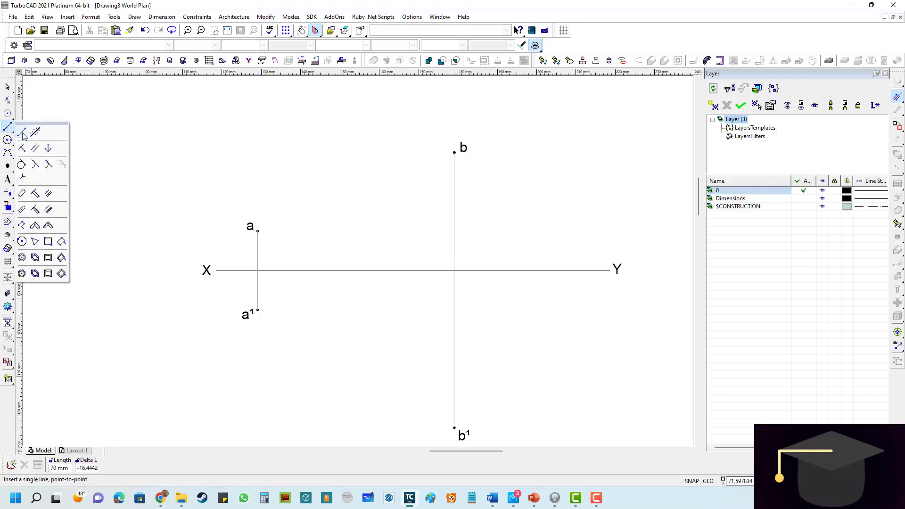
pyautogui.click(22, 132)
pyautogui.click(217, 45)
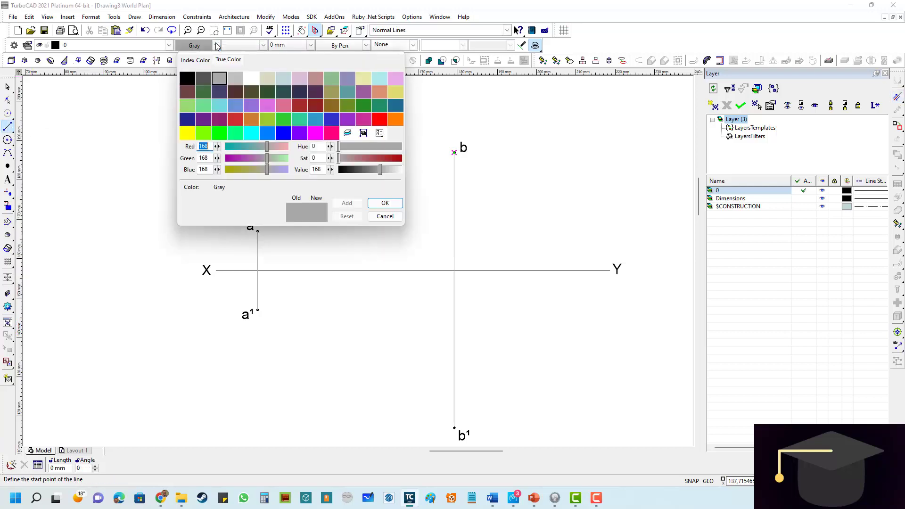
pyautogui.doubleClick(187, 79)
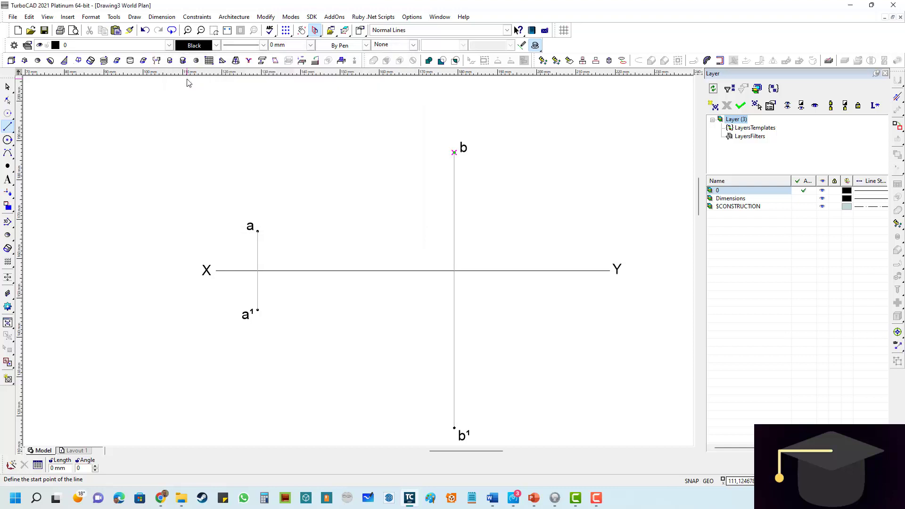
pyautogui.click(312, 45)
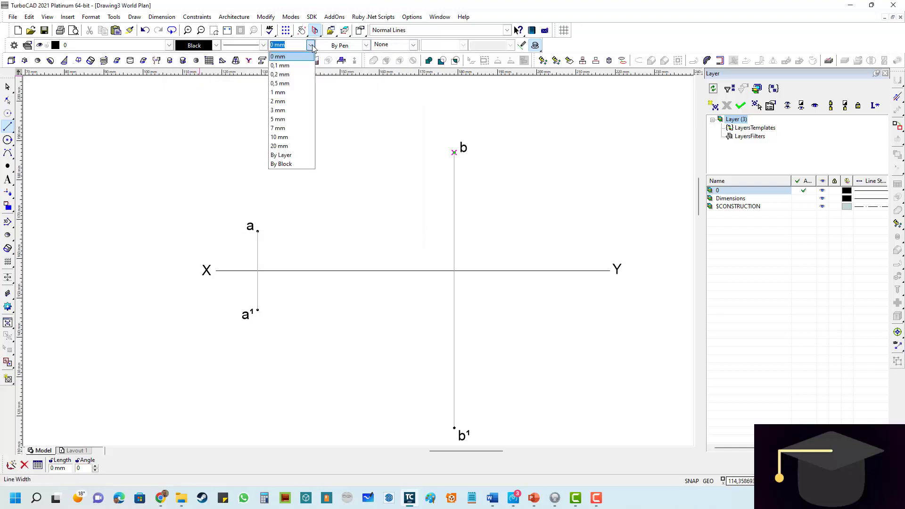
pyautogui.click(284, 84)
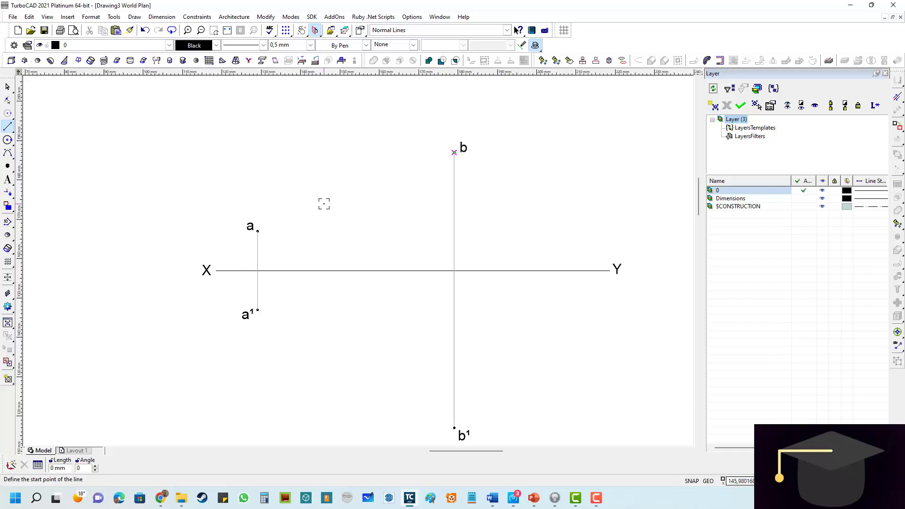
pyautogui.scroll(4, 269, 225)
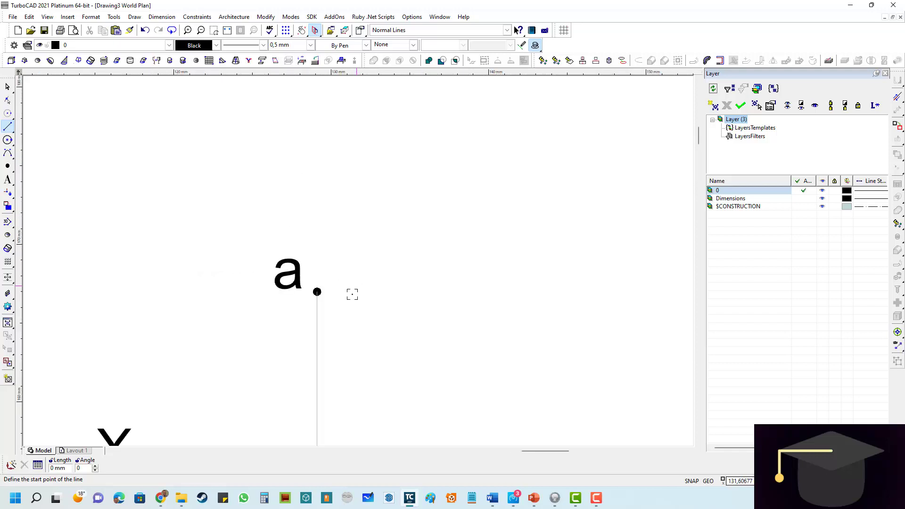
pyautogui.click(316, 291)
pyautogui.scroll(-4, 439, 263)
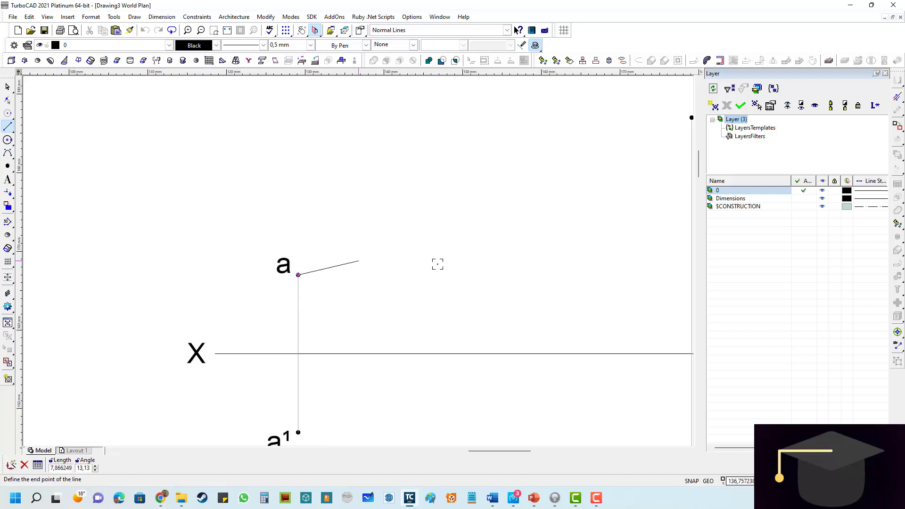
pyautogui.scroll(6, 519, 193)
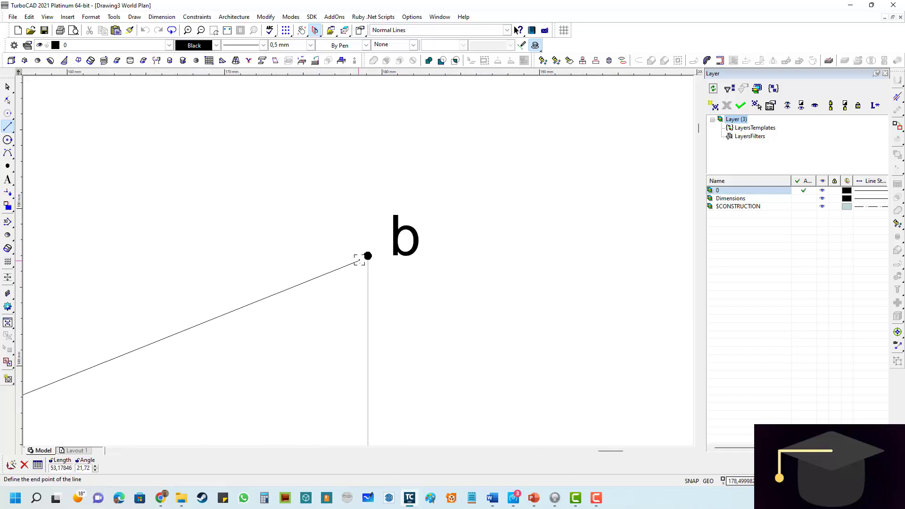
pyautogui.click(377, 250)
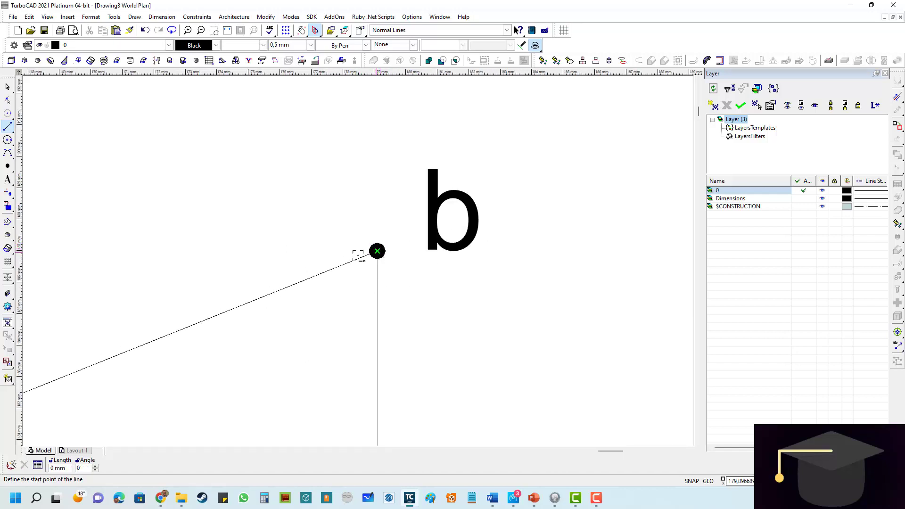
pyautogui.scroll(-4, 359, 257)
# - Draw a black line with 0,5 mm line width from point a¹ to point b¹ below XY
pyautogui.scroll(-2, 358, 261)
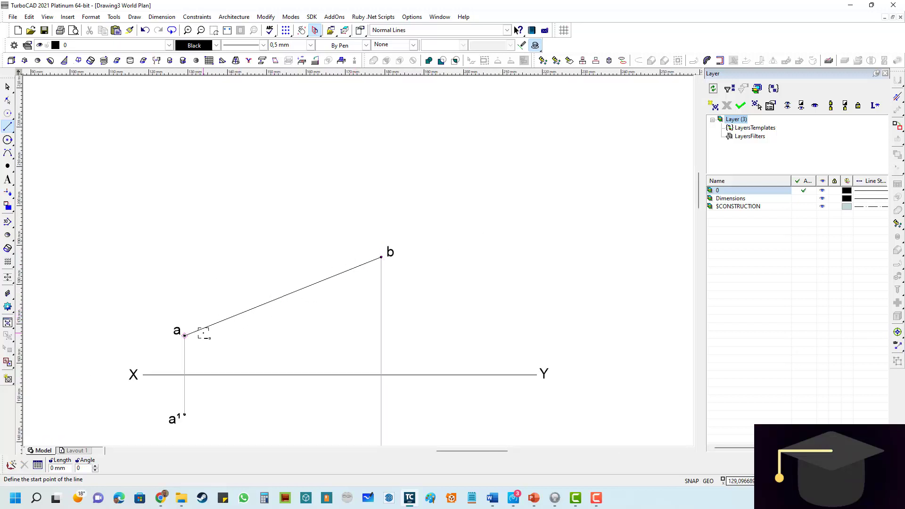
pyautogui.scroll(-2, 342, 291)
pyautogui.scroll(2, 321, 352)
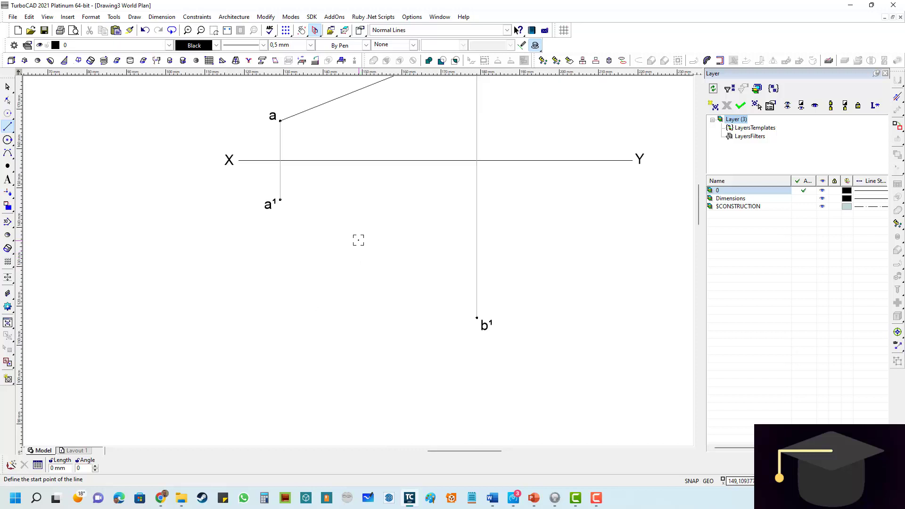
pyautogui.scroll(2, 361, 241)
pyautogui.scroll(3, 203, 186)
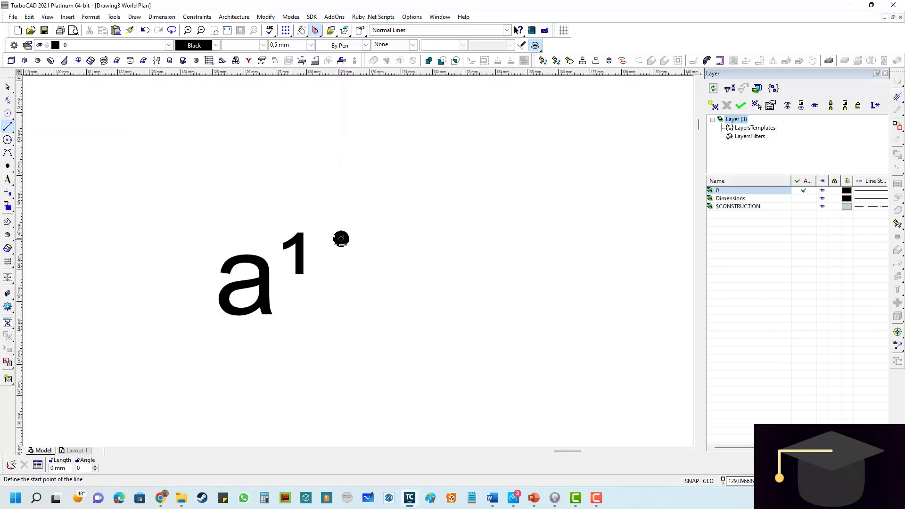
pyautogui.click(341, 239)
pyautogui.scroll(-5, 415, 281)
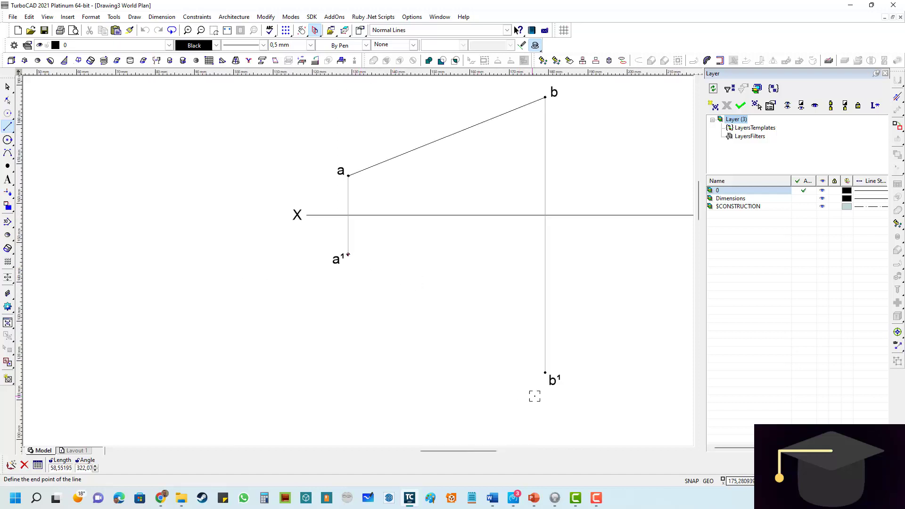
pyautogui.scroll(5, 535, 397)
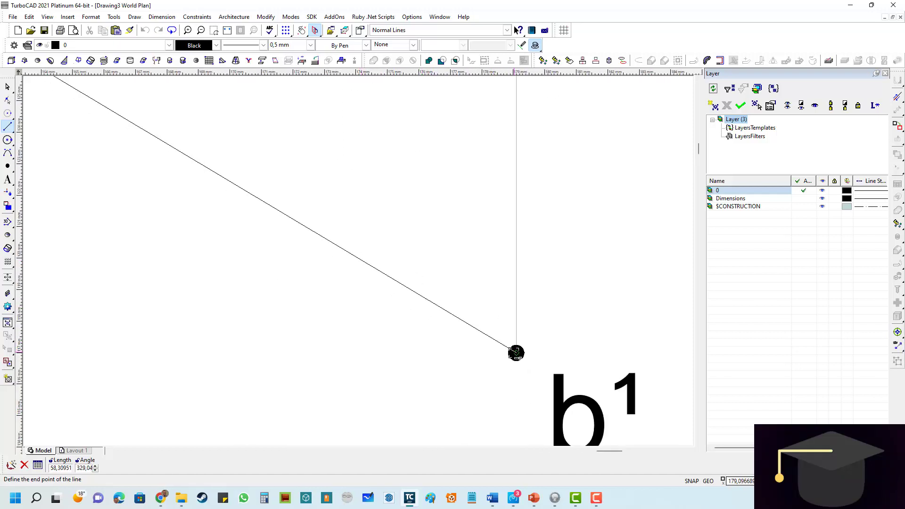
pyautogui.click(516, 353)
pyautogui.scroll(-5, 327, 261)
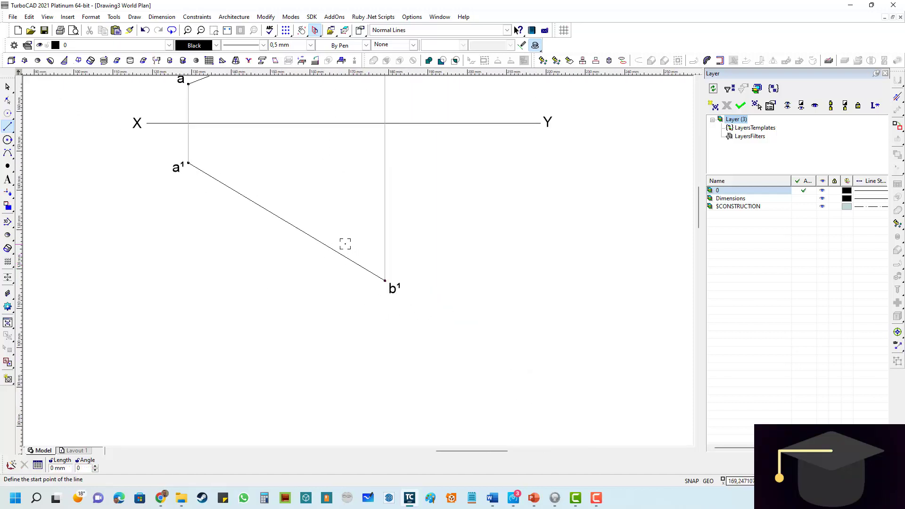
# - Draw a gray horizontal line about 91 mm long from point a¹, parallel to XY and extending beyond the vertical line b–b¹
pyautogui.scroll(3, 348, 261)
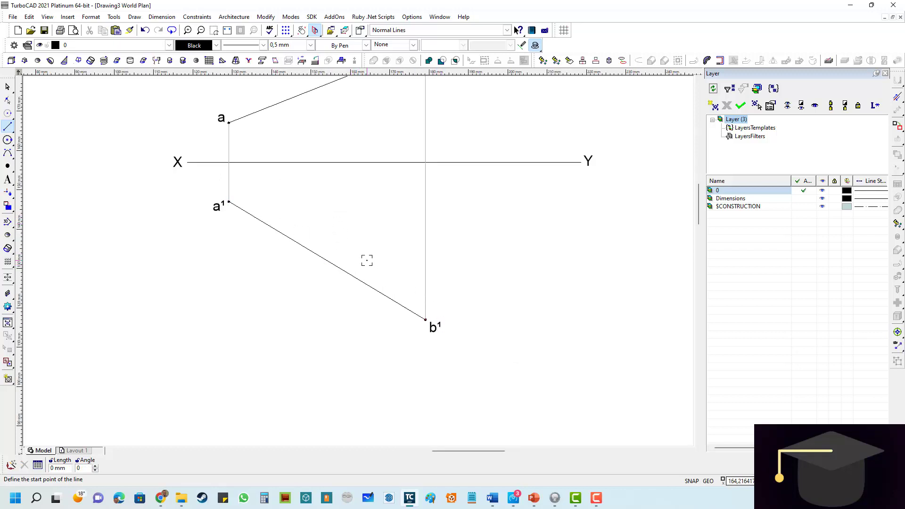
pyautogui.scroll(-3, 358, 202)
pyautogui.scroll(3, 357, 256)
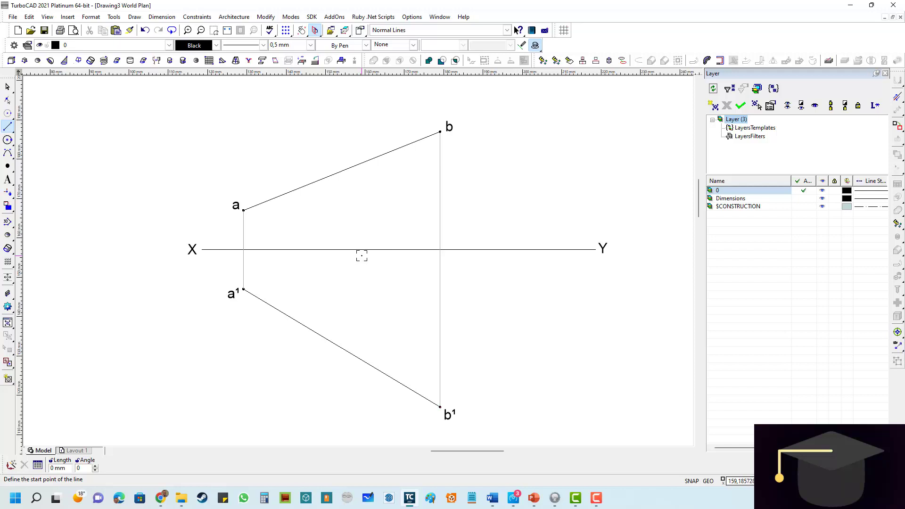
pyautogui.moveTo(9, 118)
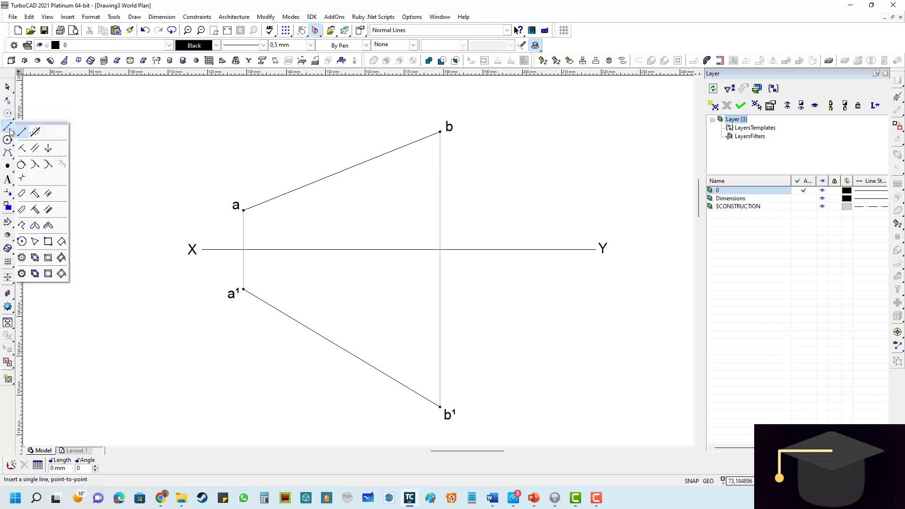
pyautogui.click(23, 134)
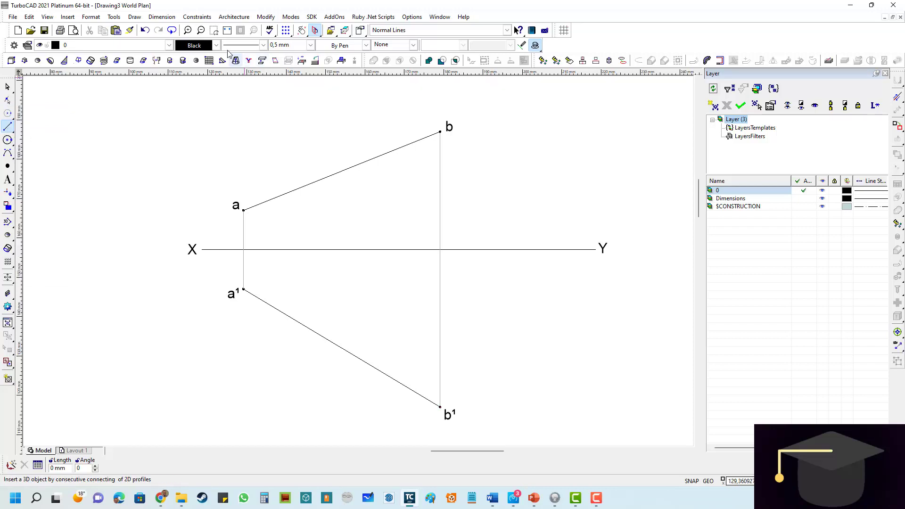
pyautogui.click(216, 45)
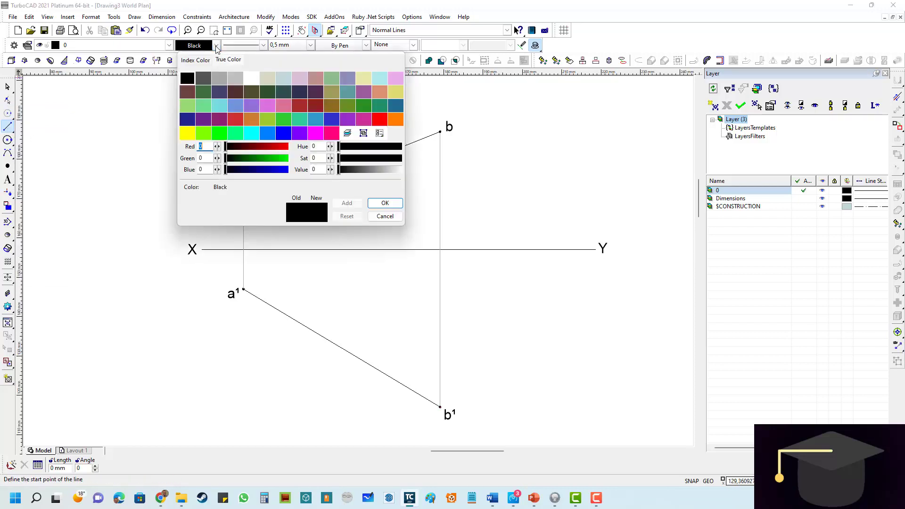
pyautogui.click(220, 79)
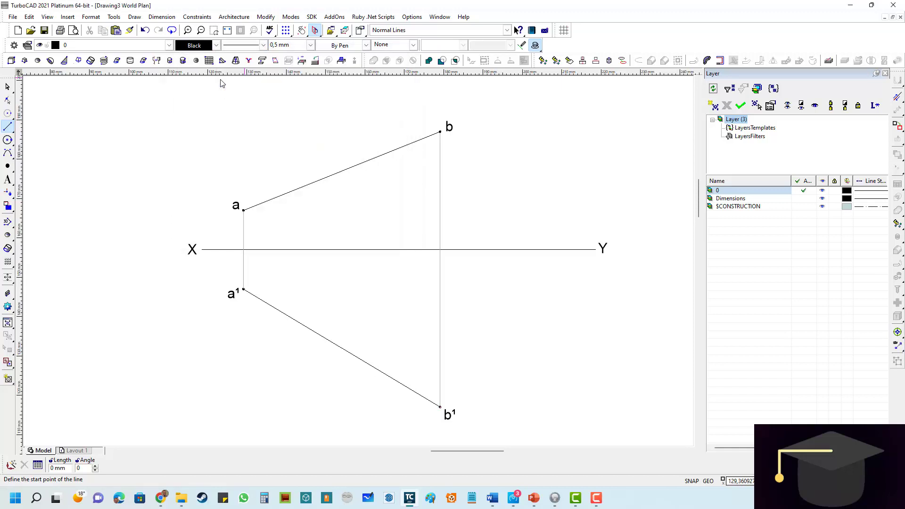
pyautogui.scroll(10, 244, 294)
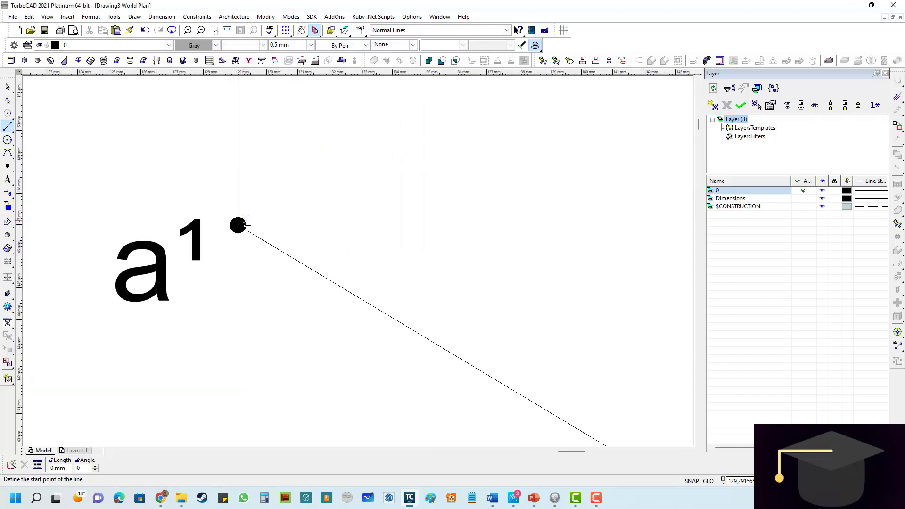
pyautogui.click(238, 225)
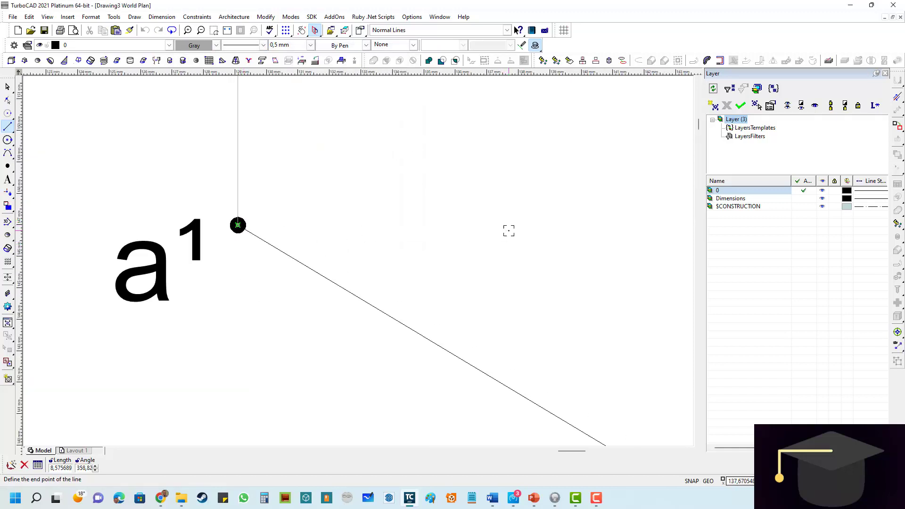
pyautogui.scroll(-5, 535, 203)
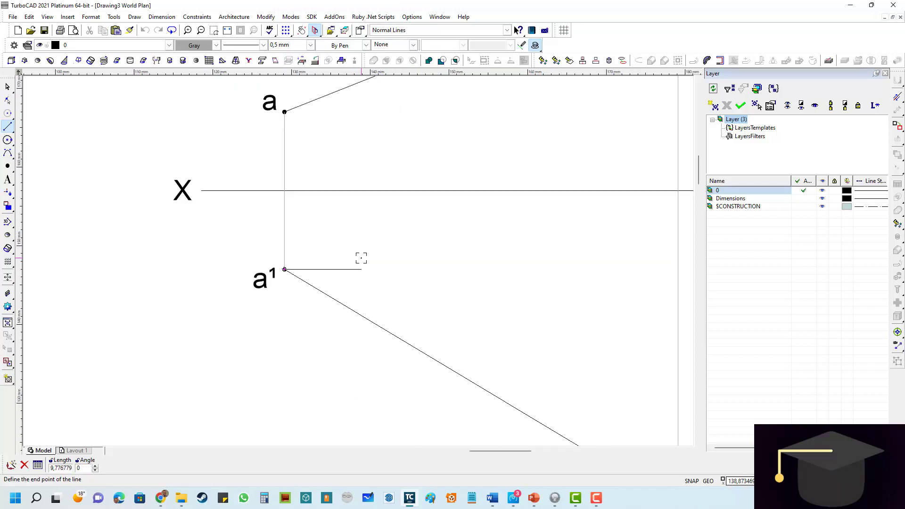
pyautogui.scroll(-2, 359, 260)
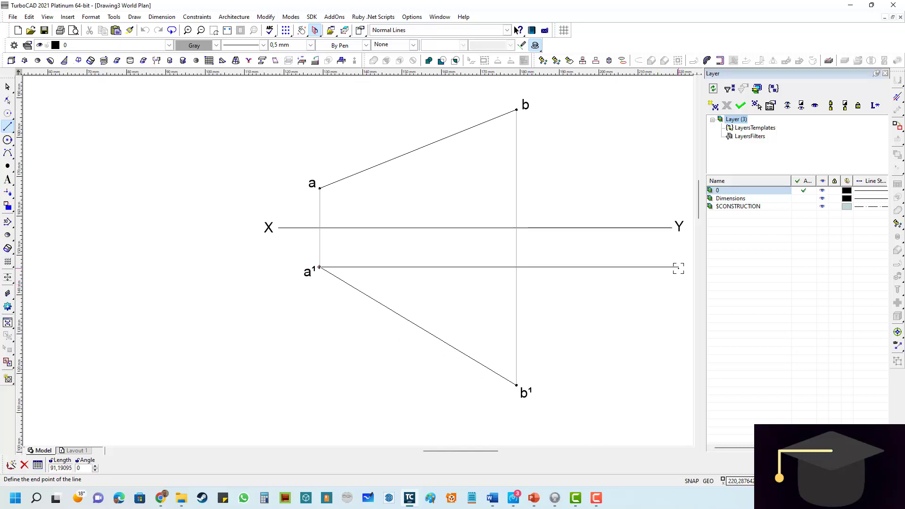
pyautogui.click(679, 267)
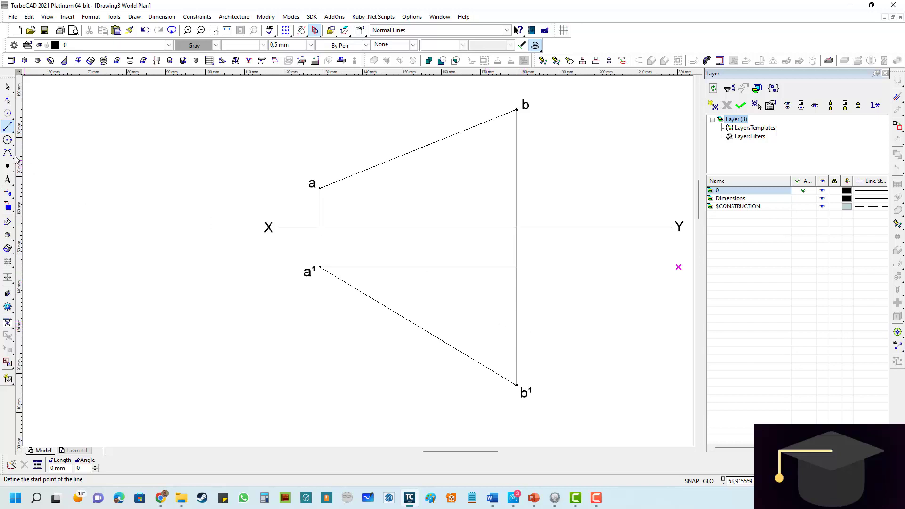
# - Start a center-and-radius arc centered on point a¹, with its radius reaching point b¹
pyautogui.click(11, 142)
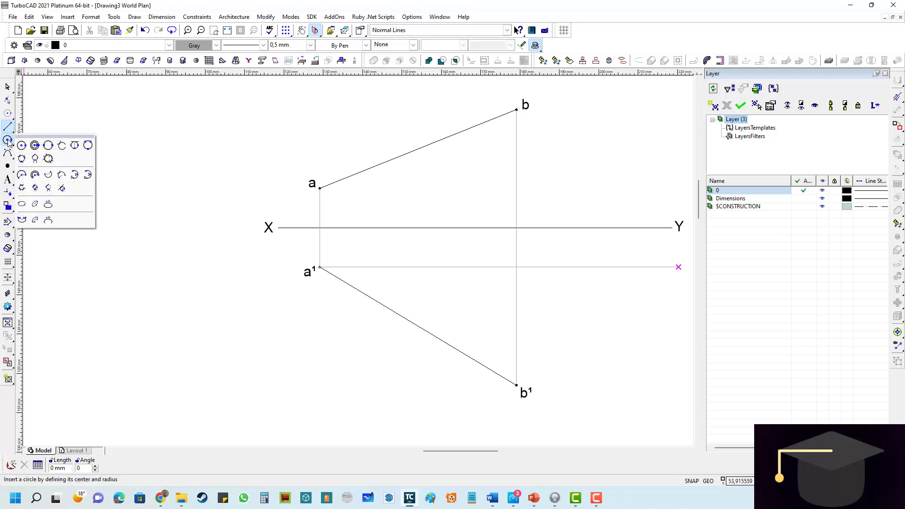
pyautogui.click(23, 175)
pyautogui.scroll(3, 327, 272)
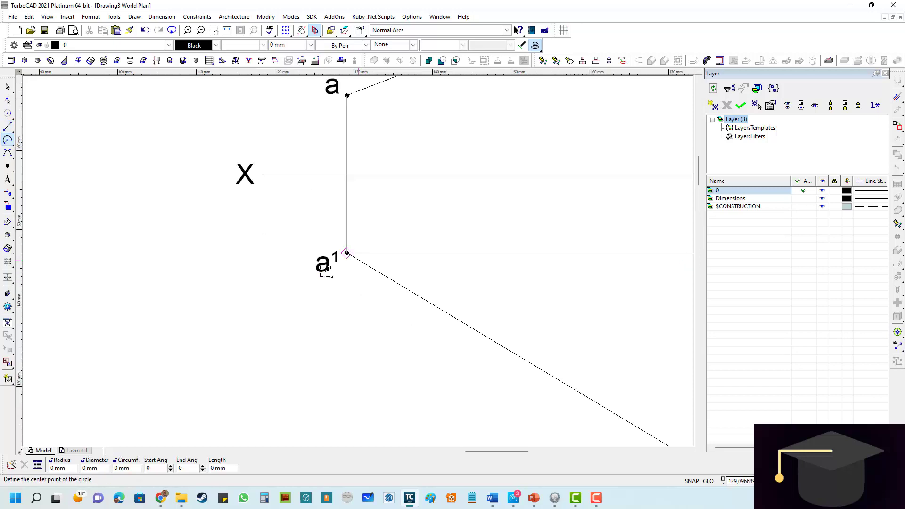
pyautogui.scroll(3, 327, 271)
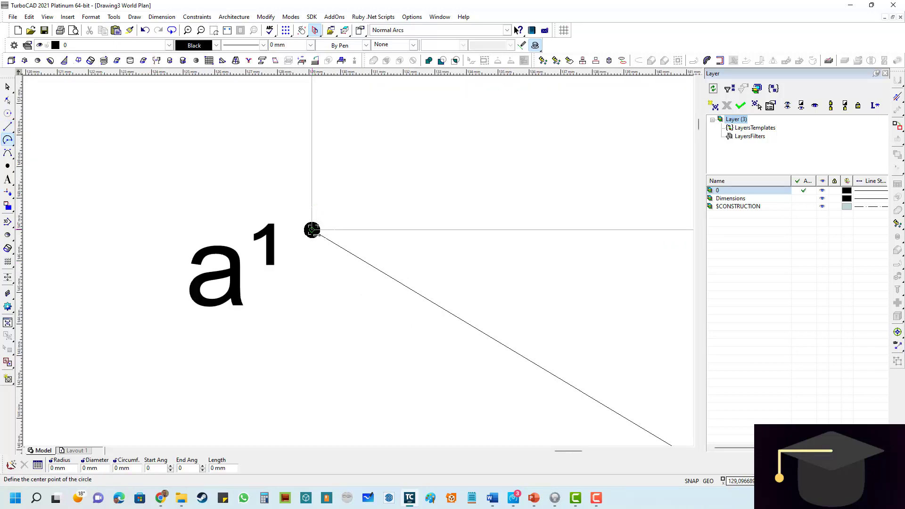
pyautogui.click(312, 230)
pyautogui.scroll(-3, 411, 249)
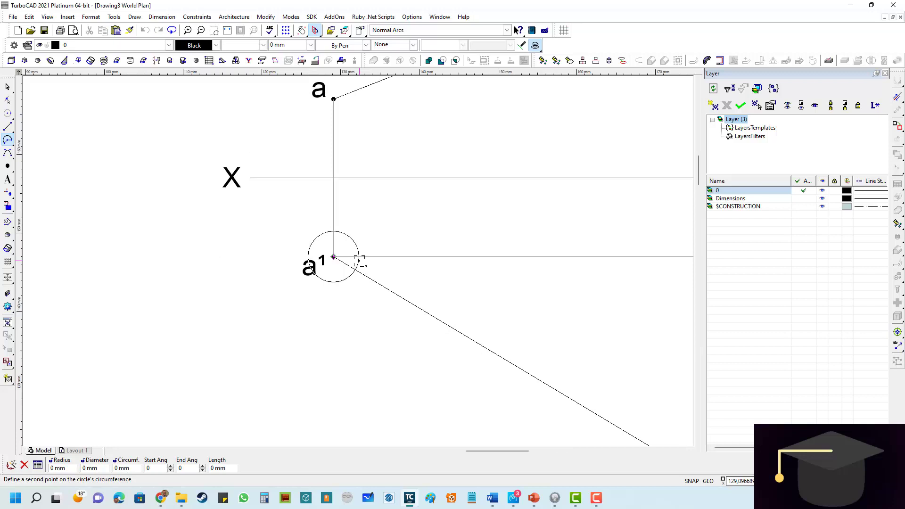
pyautogui.scroll(-3, 359, 260)
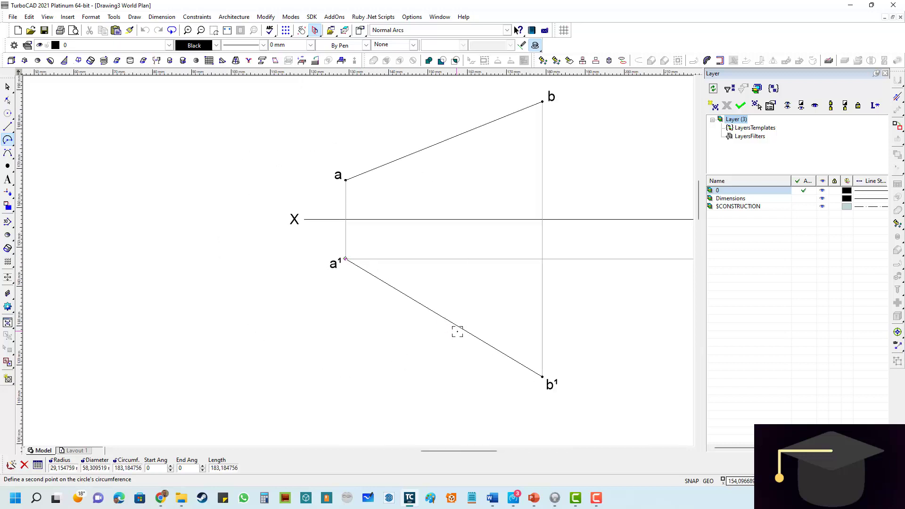
pyautogui.scroll(5, 542, 374)
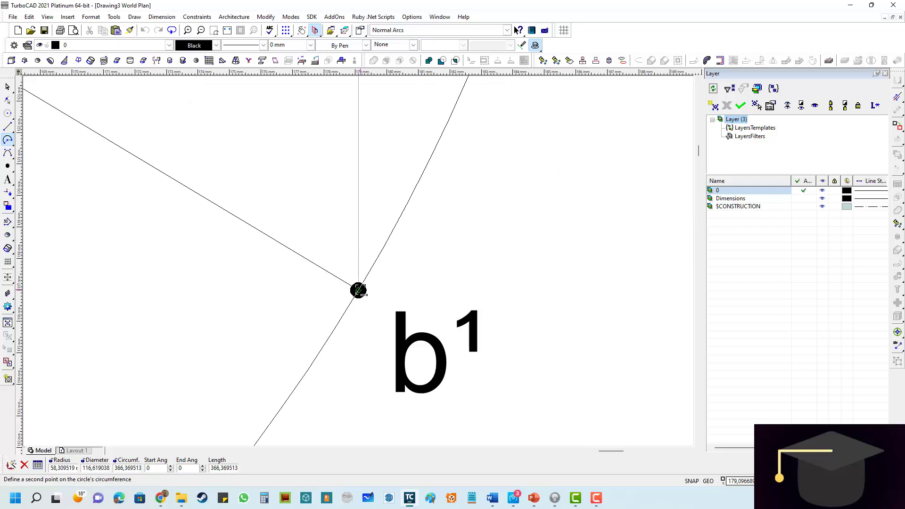
pyautogui.click(358, 290)
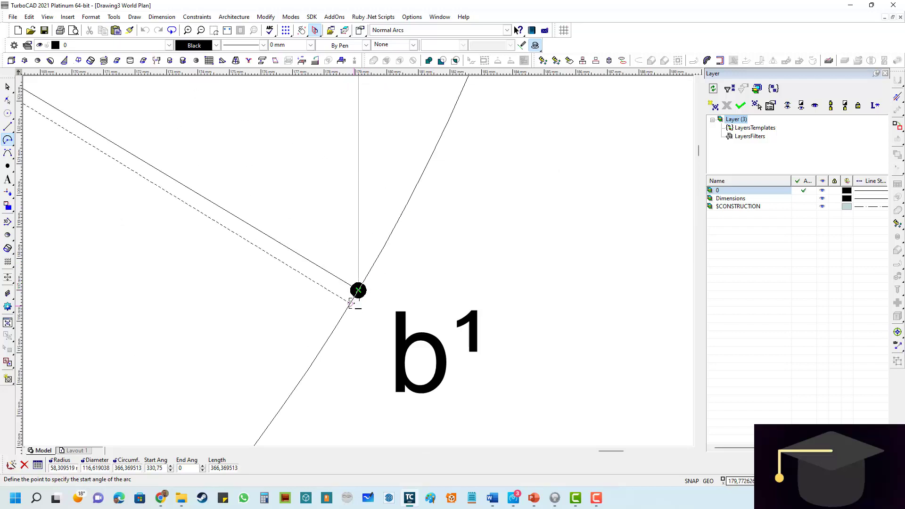
# - Complete the arc by starting it at b¹ and ending it on the horizontal line through a¹
pyautogui.scroll(-5, 357, 265)
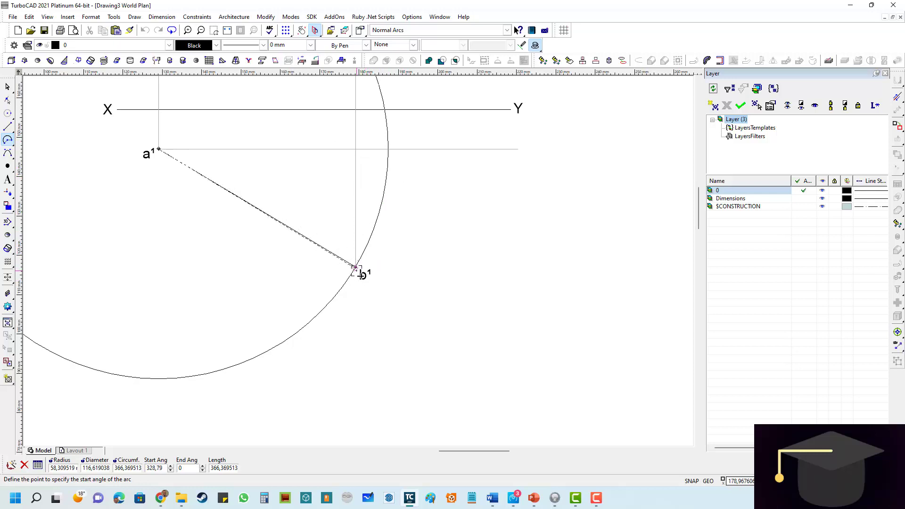
pyautogui.scroll(10, 355, 264)
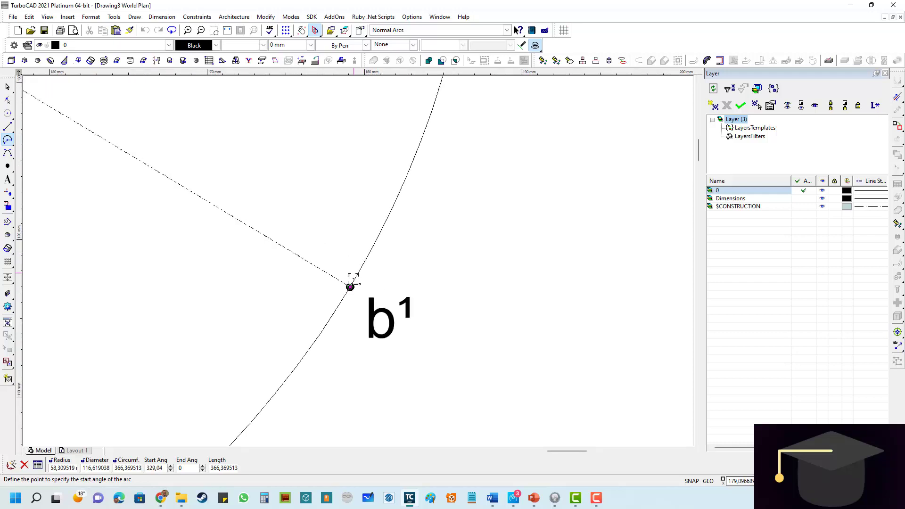
pyautogui.click(341, 279)
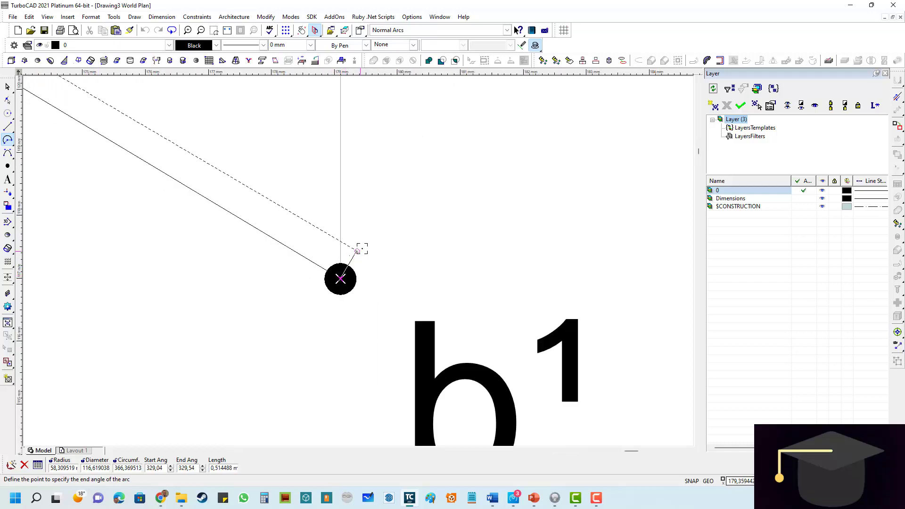
pyautogui.scroll(-10, 360, 257)
pyautogui.scroll(-3, 361, 259)
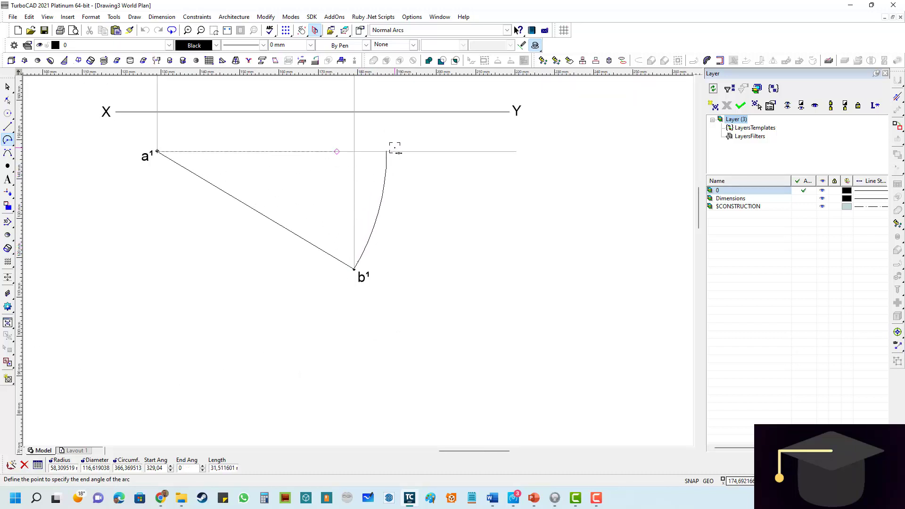
pyautogui.click(395, 148)
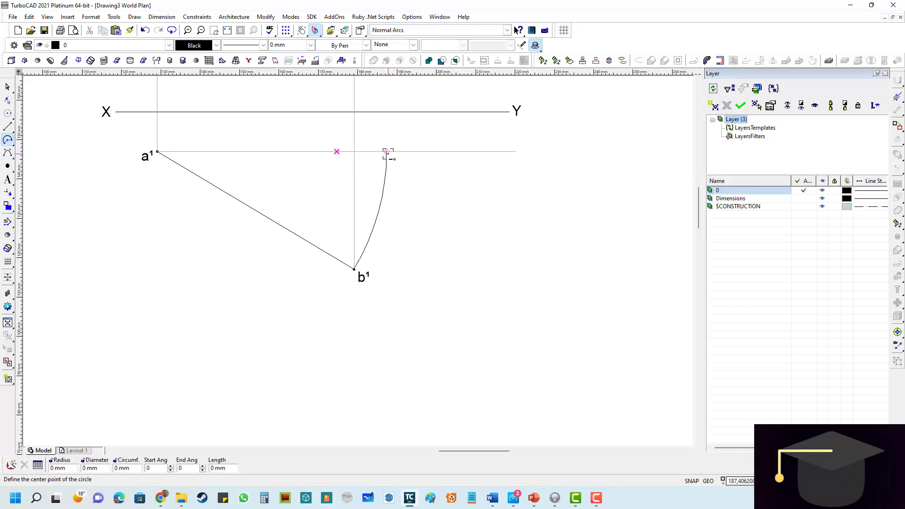
# - Examine where the arc's upper end meets the horizontal line through a¹
pyautogui.scroll(9, 384, 147)
pyautogui.scroll(-6, 352, 249)
pyautogui.scroll(6, 372, 255)
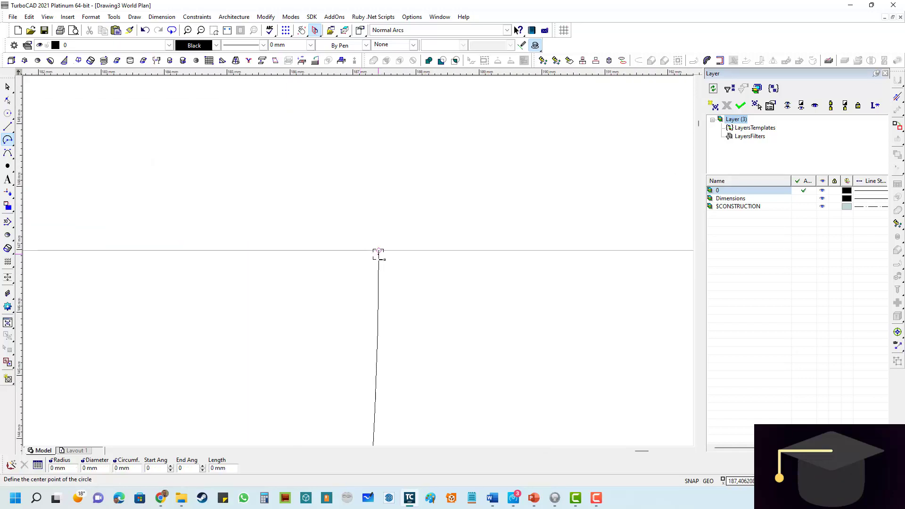
pyautogui.scroll(-2, 353, 261)
pyautogui.scroll(-3, 353, 261)
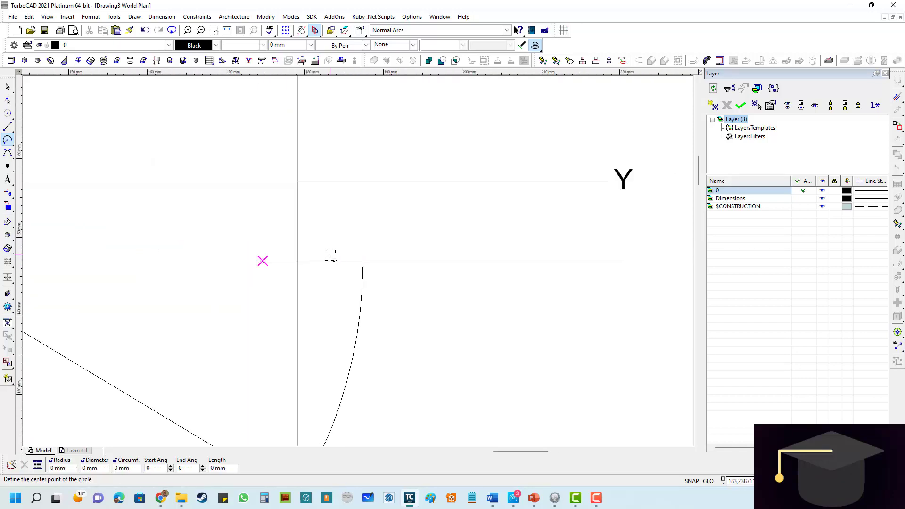
pyautogui.scroll(-6, 343, 263)
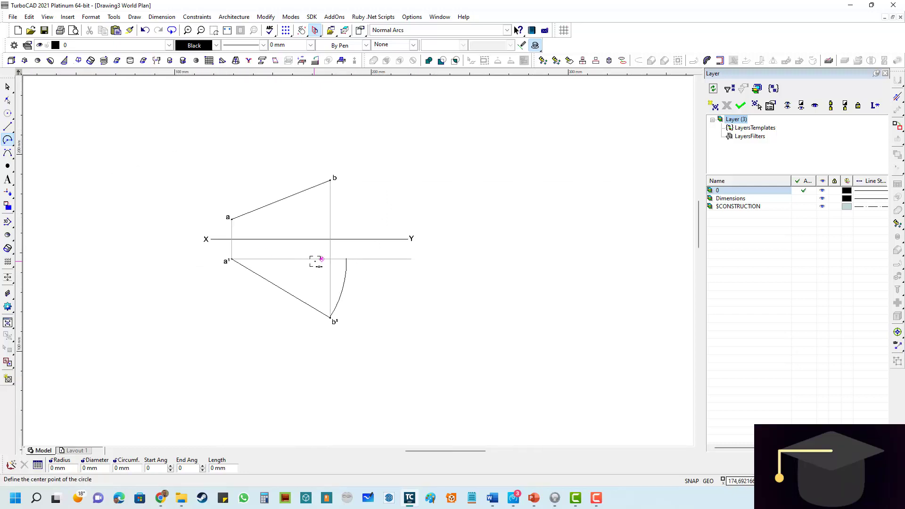
pyautogui.scroll(3, 318, 263)
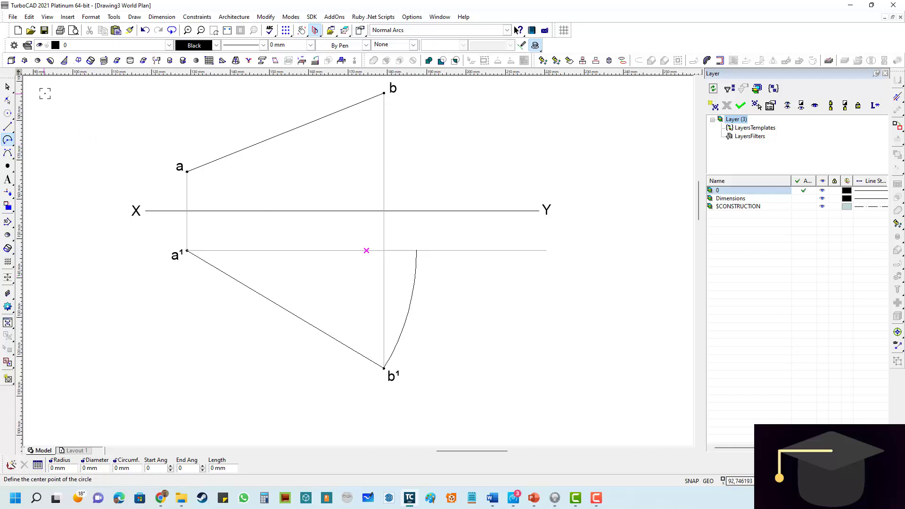
# - Change the color of the arc from b¹ to the horizontal line to gray
pyautogui.click(7, 88)
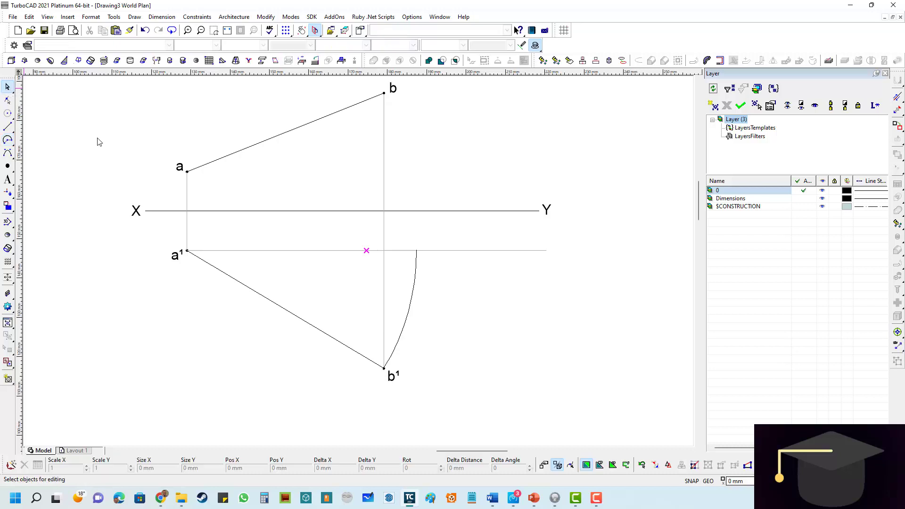
pyautogui.click(409, 318)
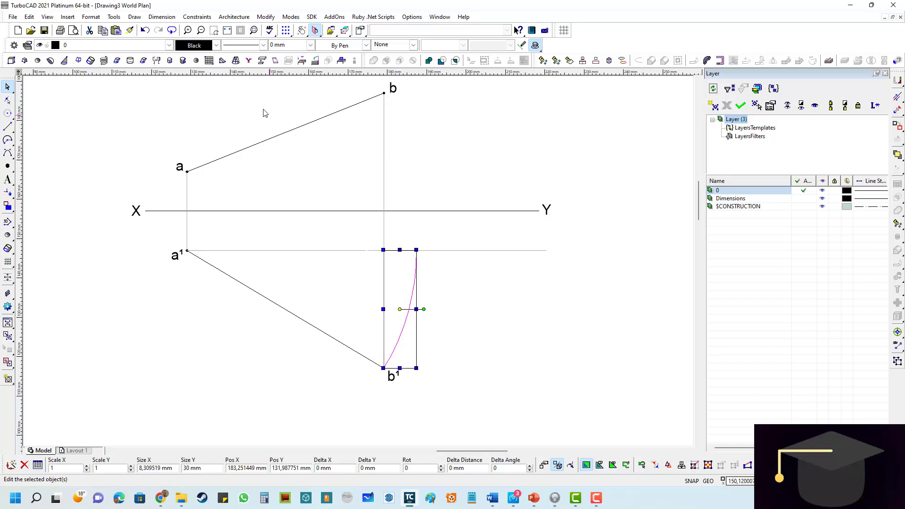
pyautogui.click(217, 45)
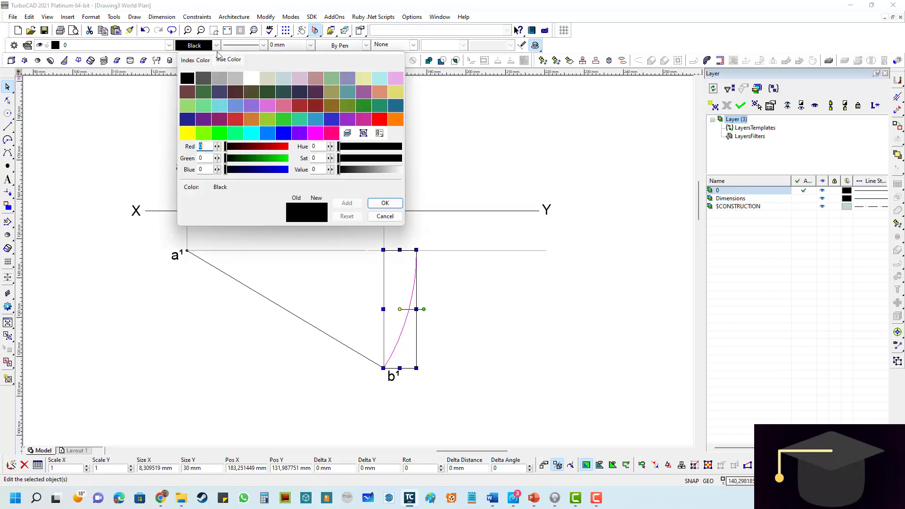
pyautogui.click(222, 85)
pyautogui.click(494, 297)
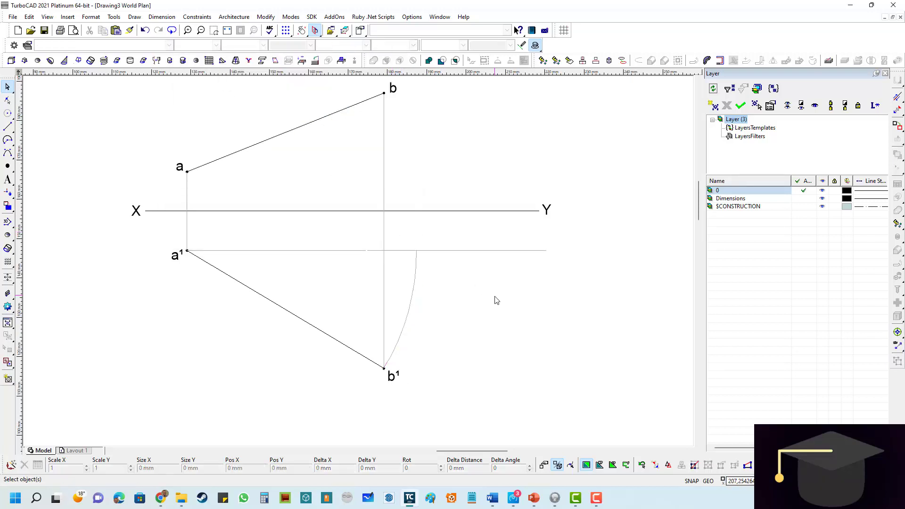
# - Draw a gray vertical line about 58 mm long from the arc's upper end, up across XY and past the level of b
pyautogui.scroll(3, 403, 304)
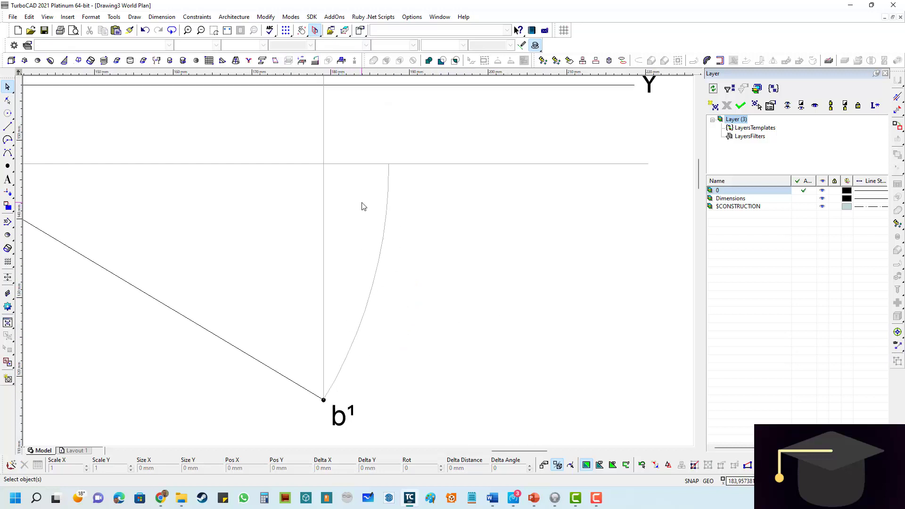
pyautogui.scroll(-3, 364, 204)
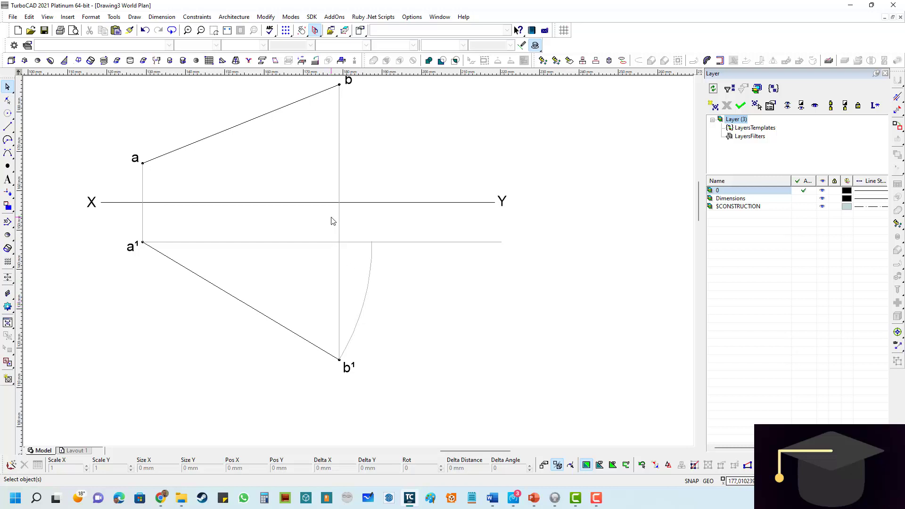
pyautogui.scroll(2, 325, 205)
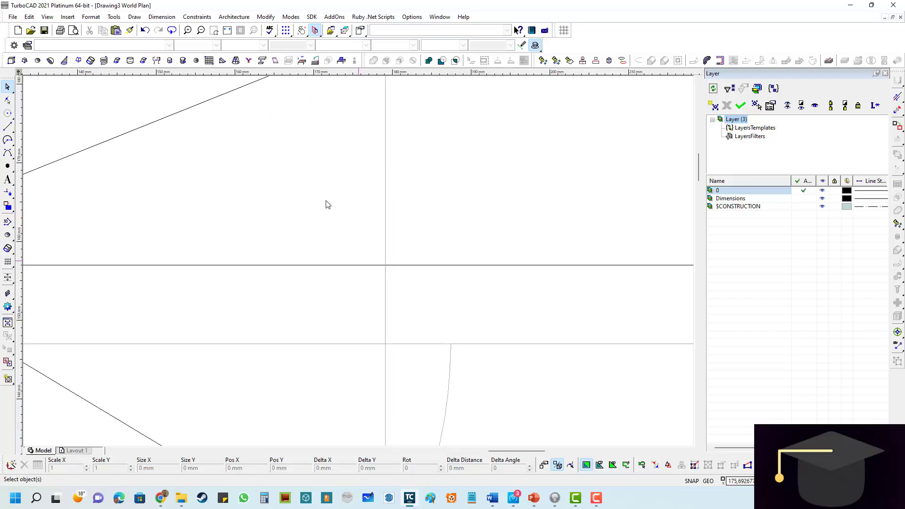
pyautogui.scroll(-2, 359, 264)
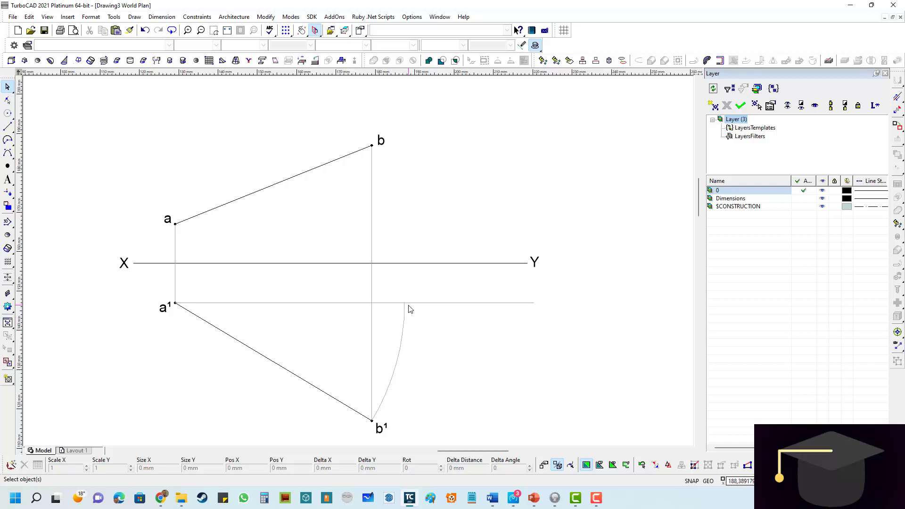
pyautogui.scroll(2, 407, 310)
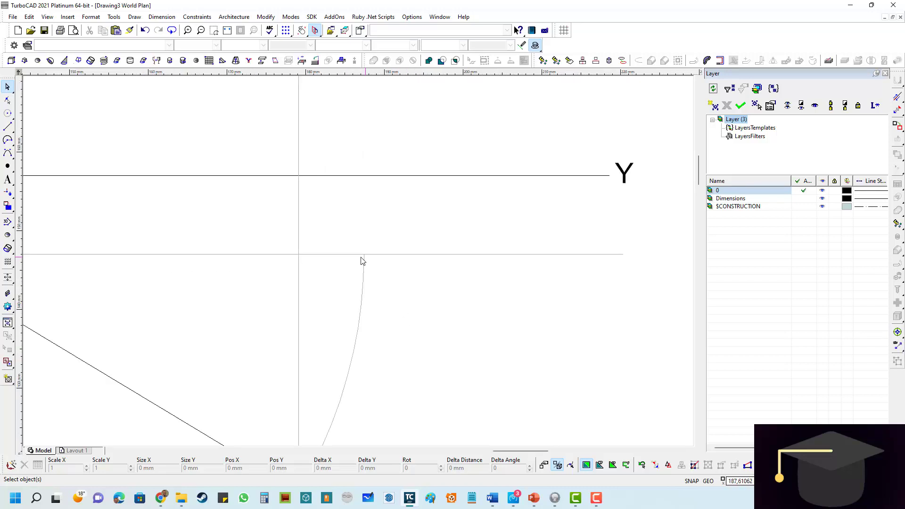
pyautogui.scroll(-2, 366, 257)
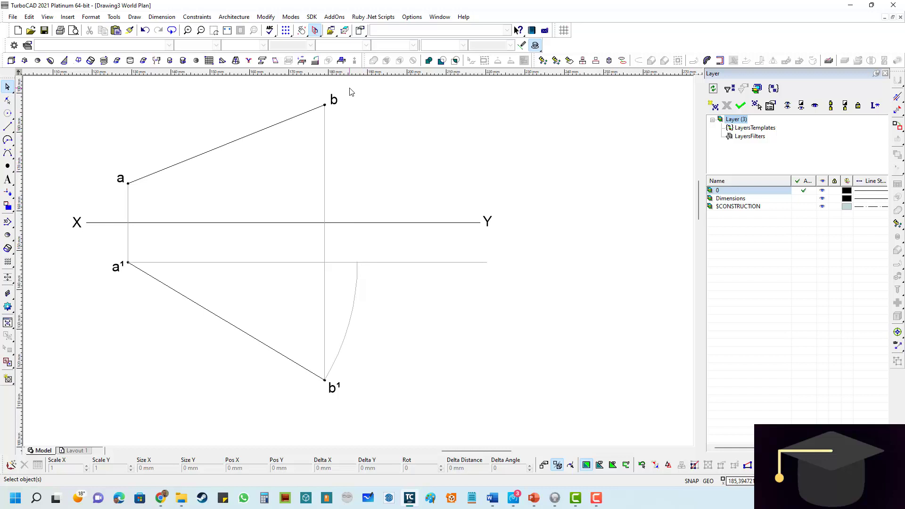
pyautogui.click(8, 127)
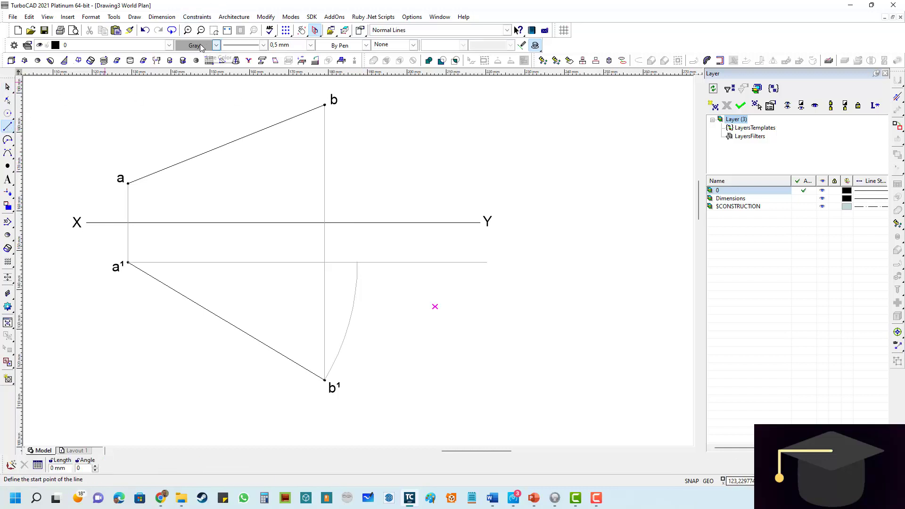
pyautogui.scroll(5, 358, 262)
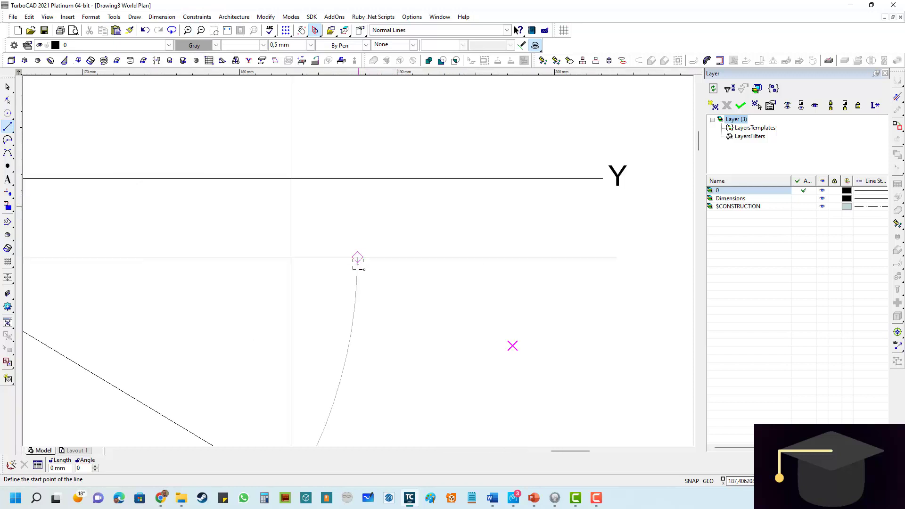
pyautogui.click(357, 254)
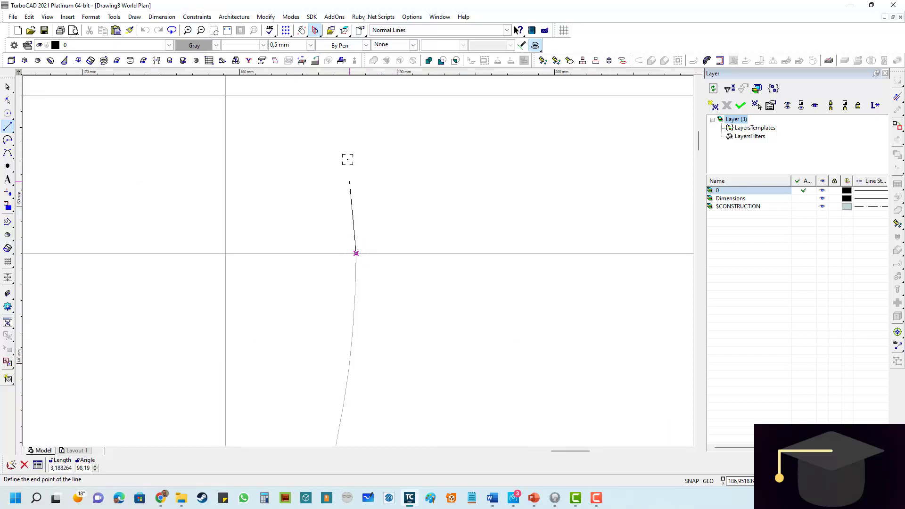
pyautogui.scroll(-3, 347, 151)
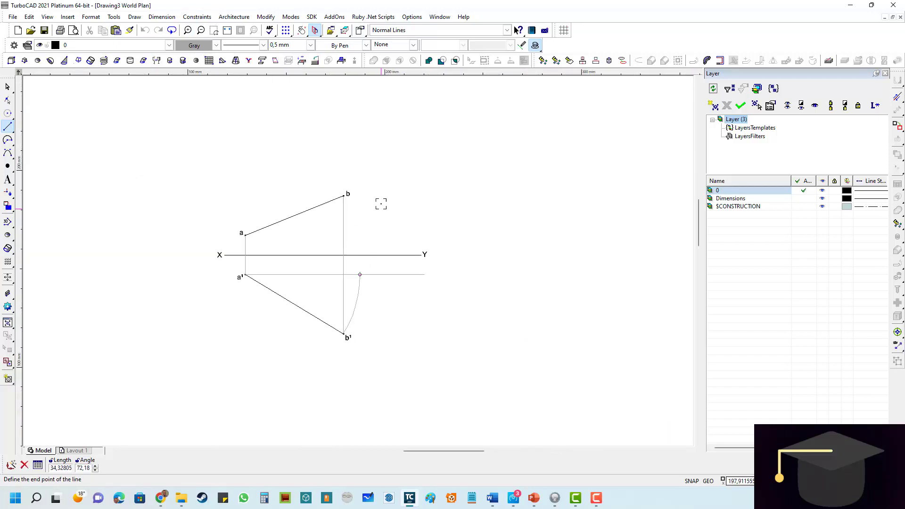
pyautogui.click(391, 161)
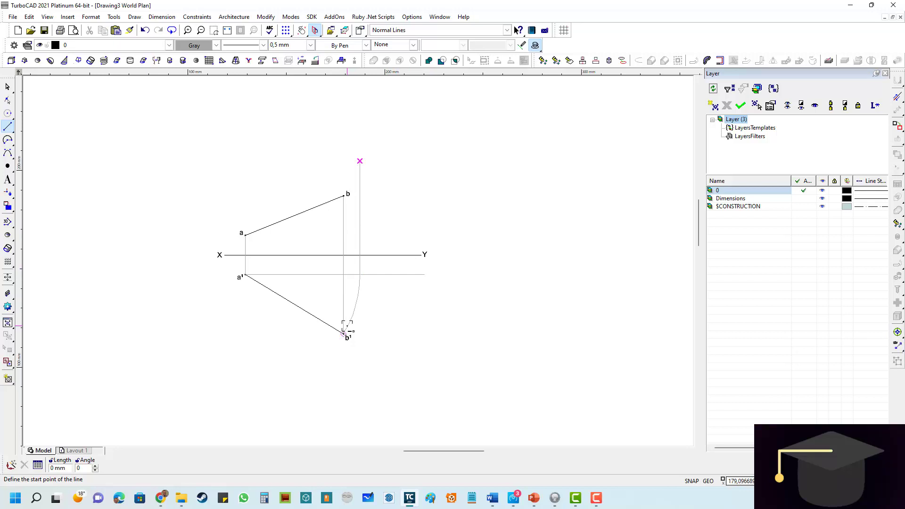
pyautogui.scroll(3, 347, 327)
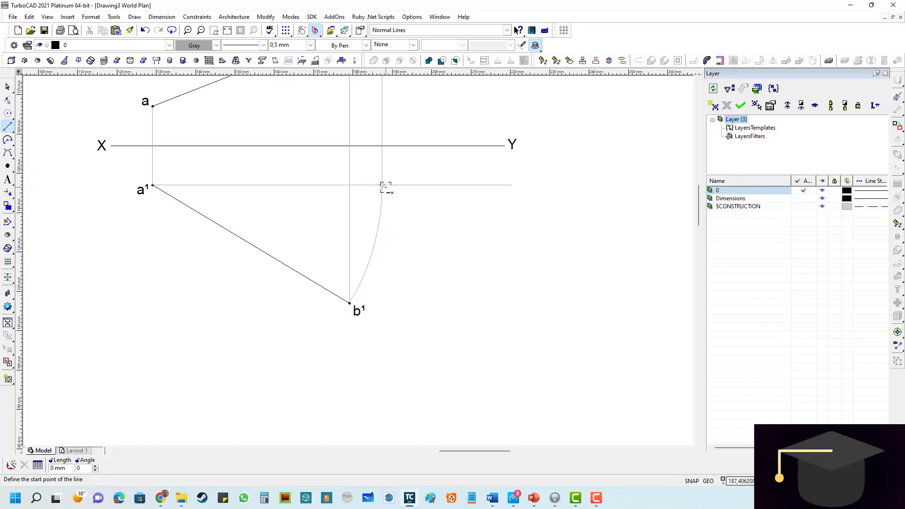
pyautogui.scroll(3, 384, 188)
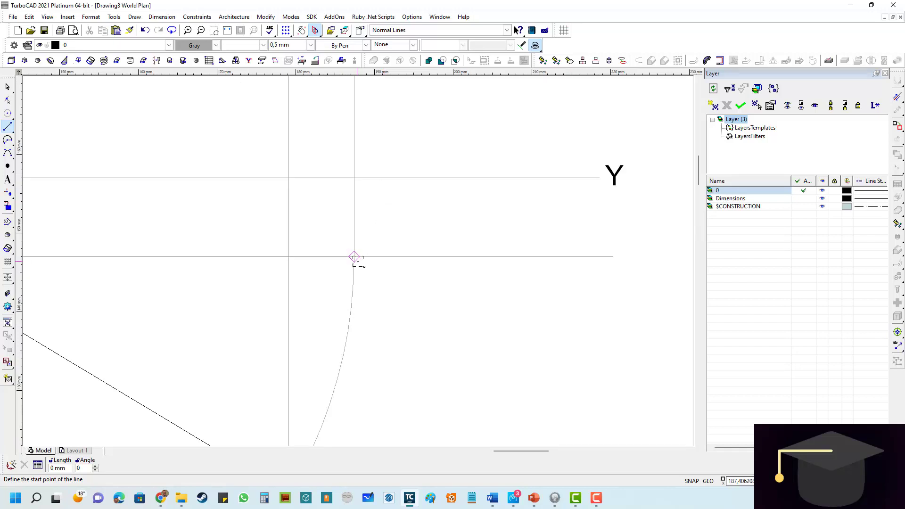
pyautogui.scroll(-3, 355, 258)
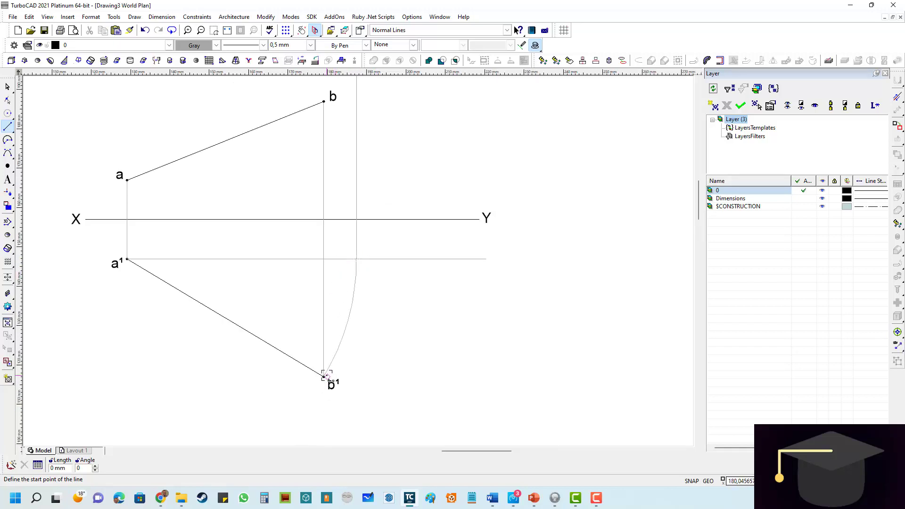
pyautogui.scroll(3, 124, 258)
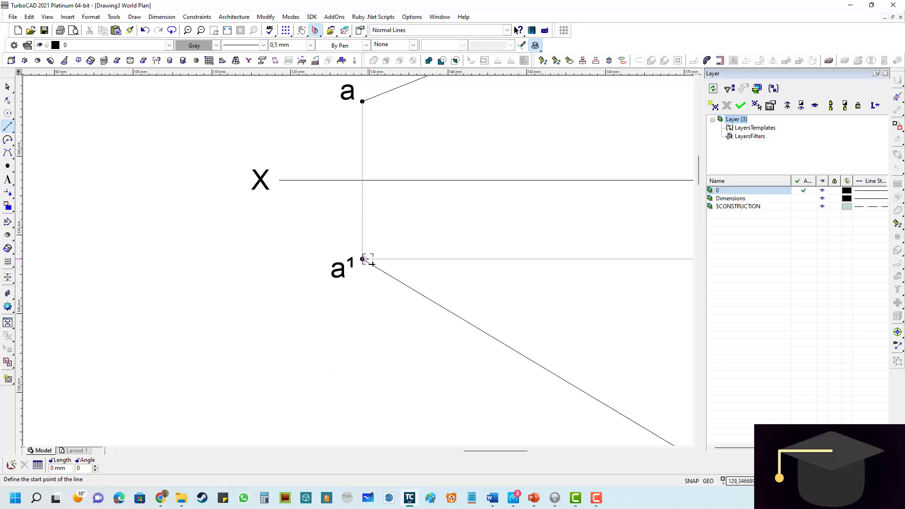
# - Draw a gray horizontal line about 15 mm long from b, crossing the vertical projection line
pyautogui.scroll(-5, 369, 261)
pyautogui.scroll(3, 454, 311)
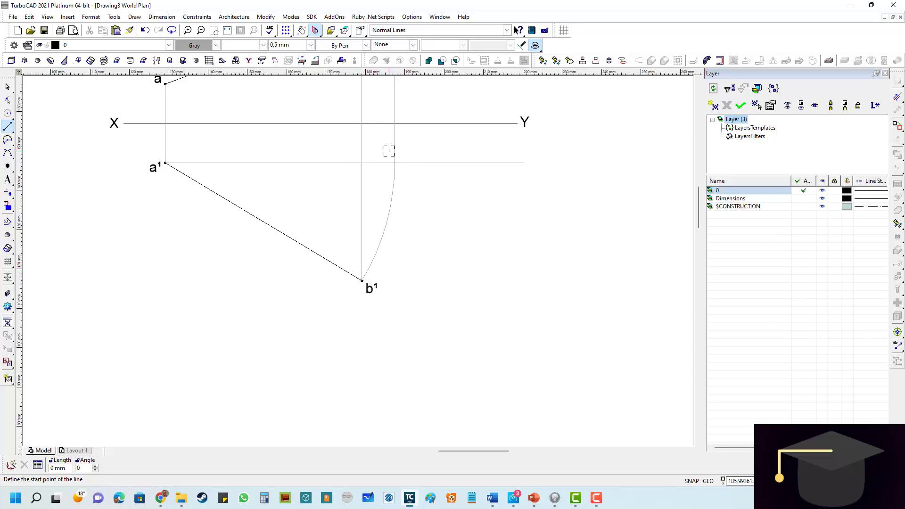
pyautogui.scroll(-2, 389, 150)
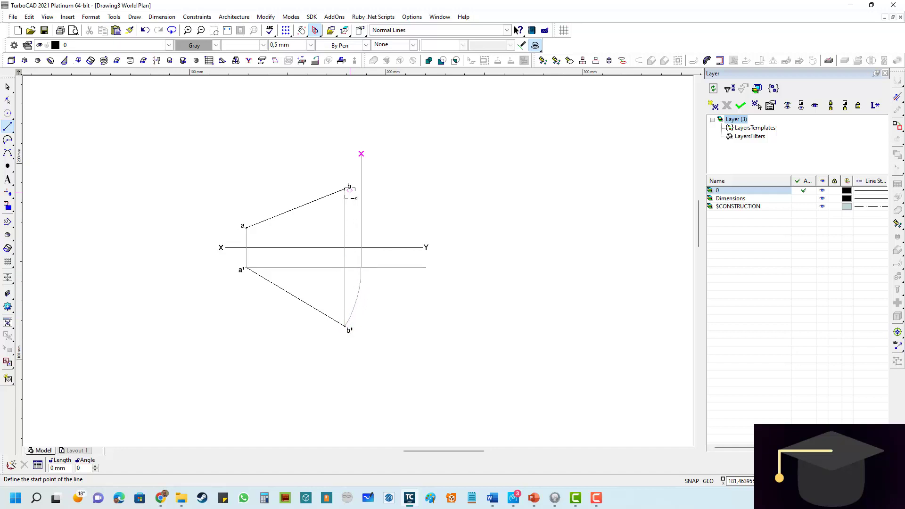
pyautogui.scroll(4, 350, 196)
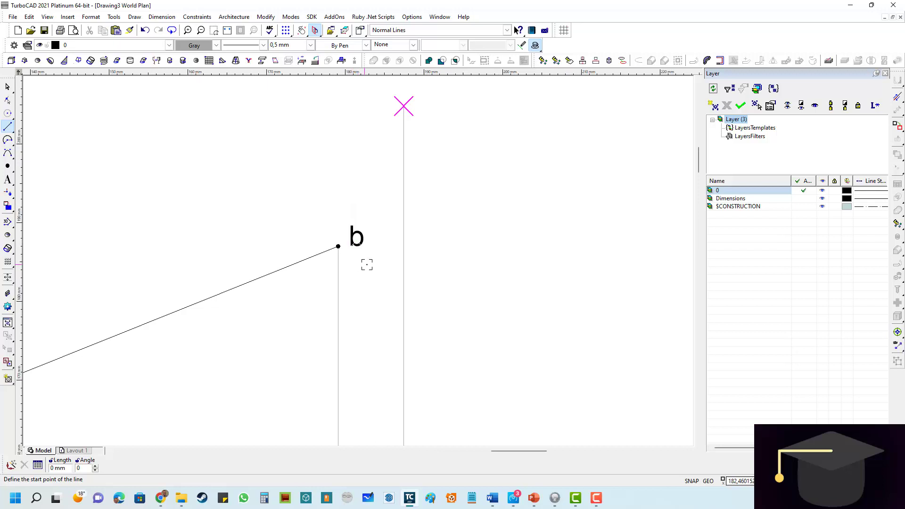
pyautogui.scroll(2, 367, 265)
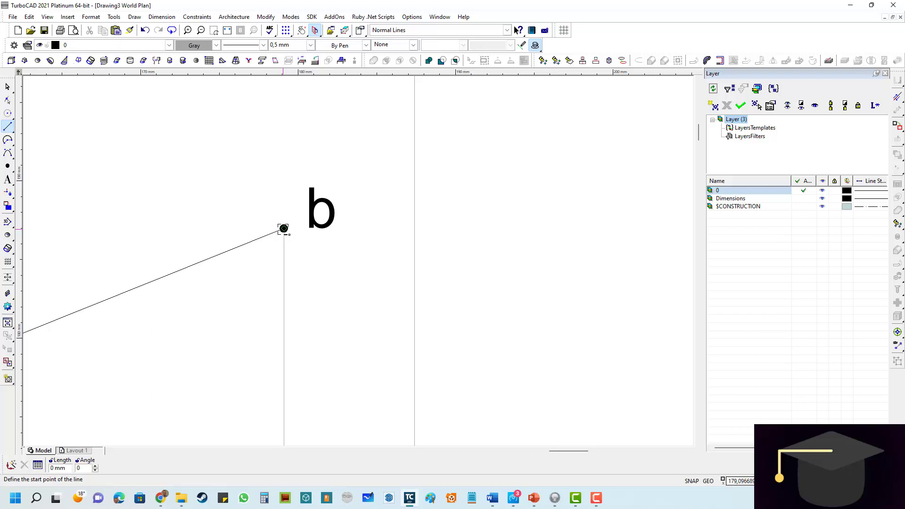
pyautogui.click(283, 229)
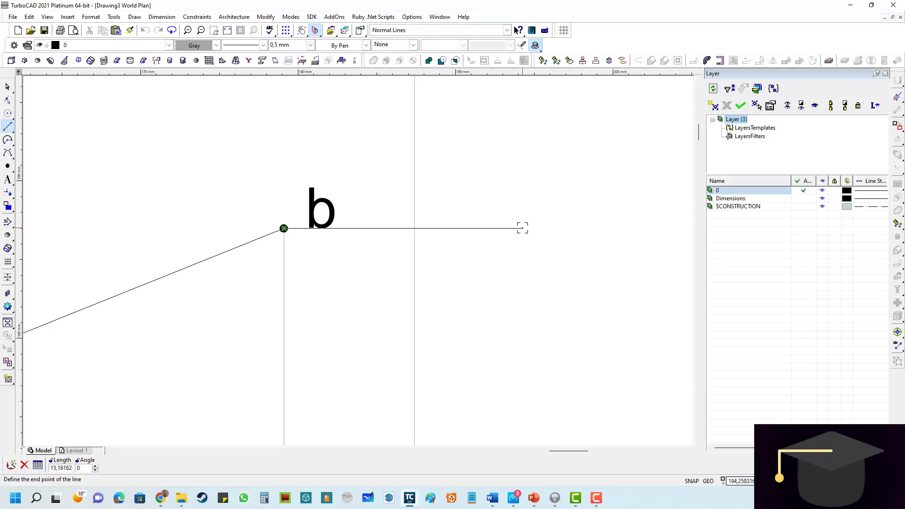
pyautogui.click(523, 228)
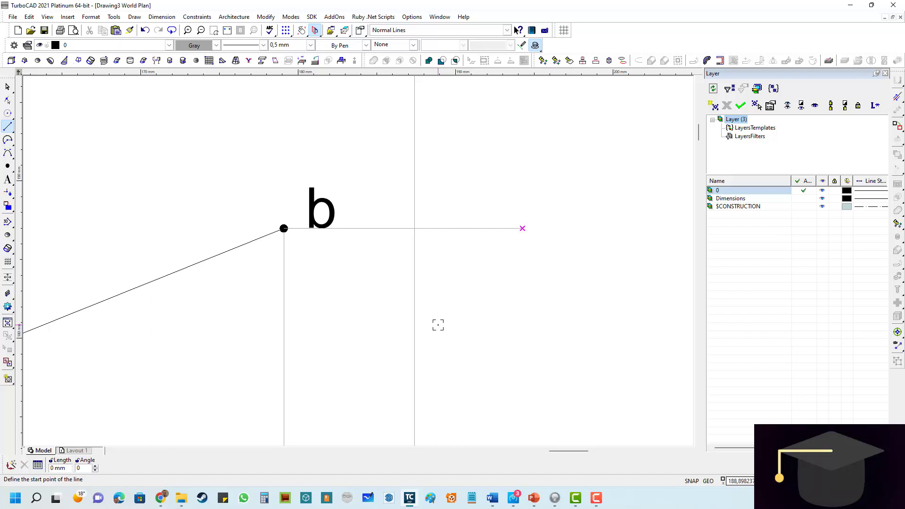
# - Place a black circle point where the horizontal line from b crosses the vertical projection line
pyautogui.scroll(-5, 438, 324)
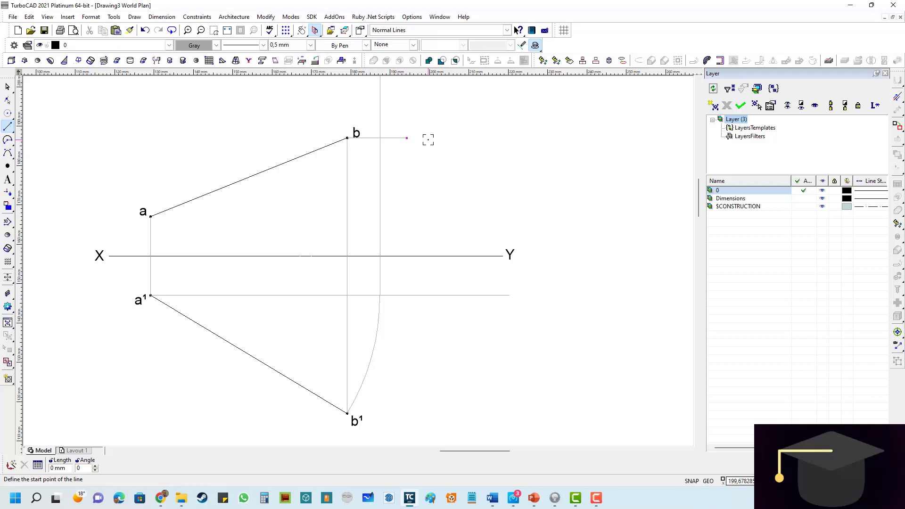
pyautogui.click(8, 166)
pyautogui.scroll(5, 373, 133)
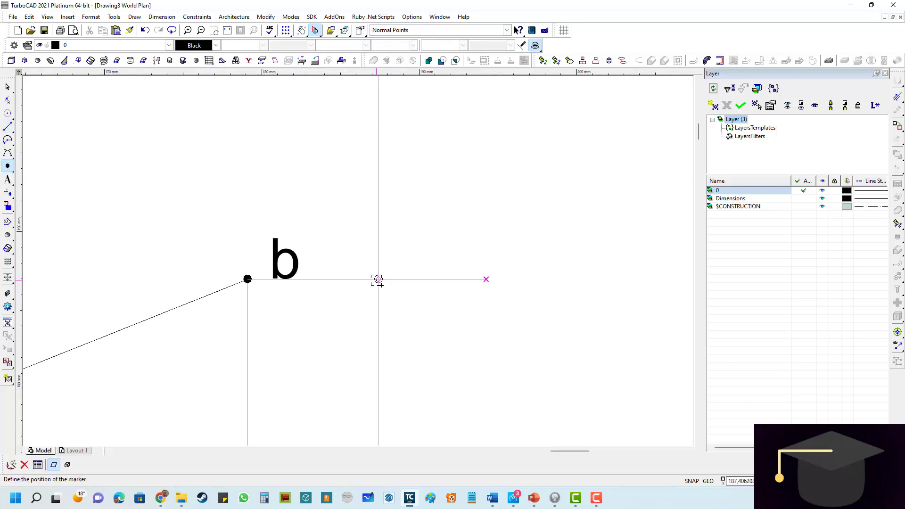
pyautogui.click(379, 279)
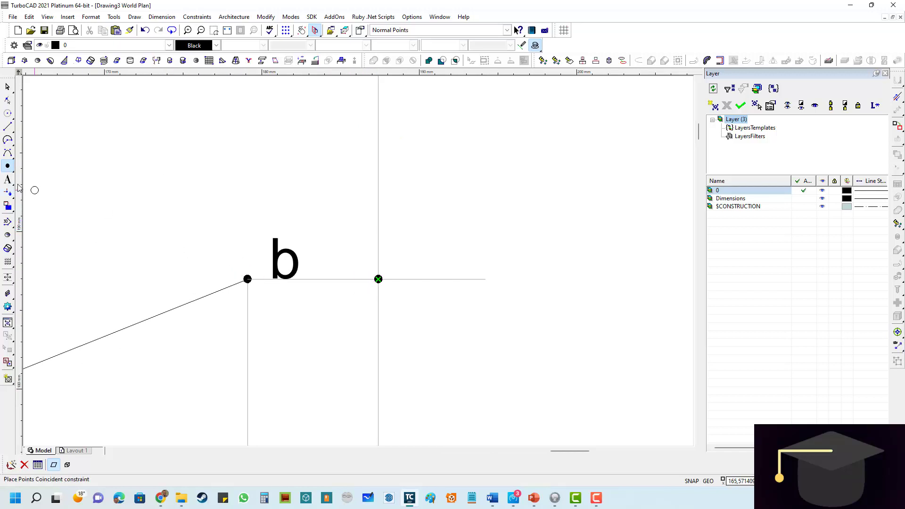
# - Label the new intersection point B in 4 mm Arial text, positioned above and just beyond the point
pyautogui.click(8, 181)
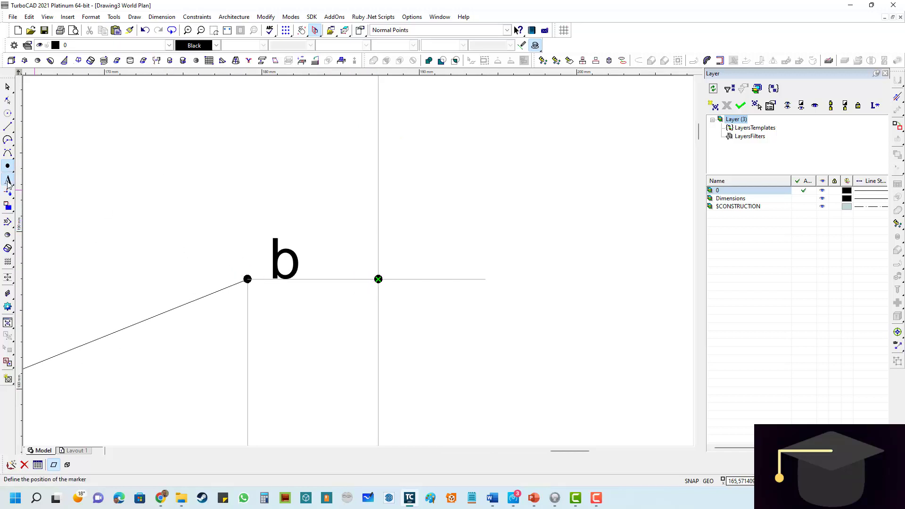
pyautogui.click(402, 234)
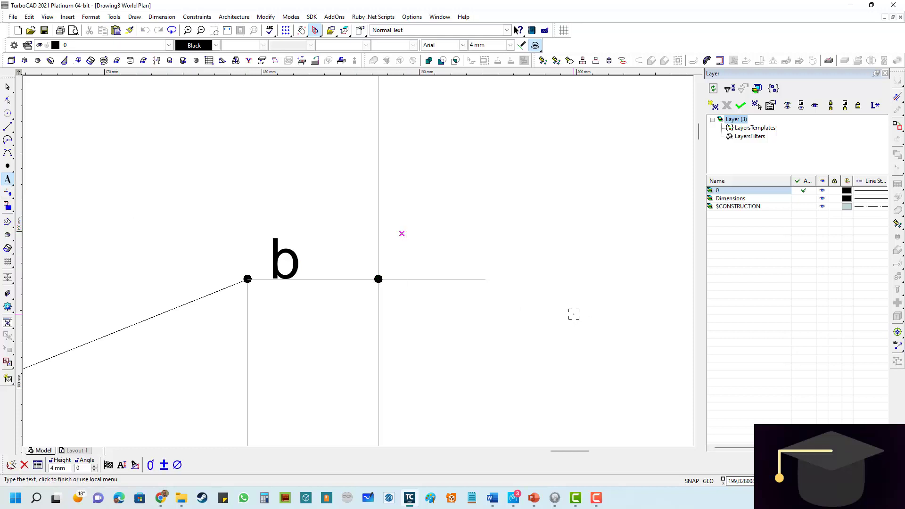
pyautogui.write('B')
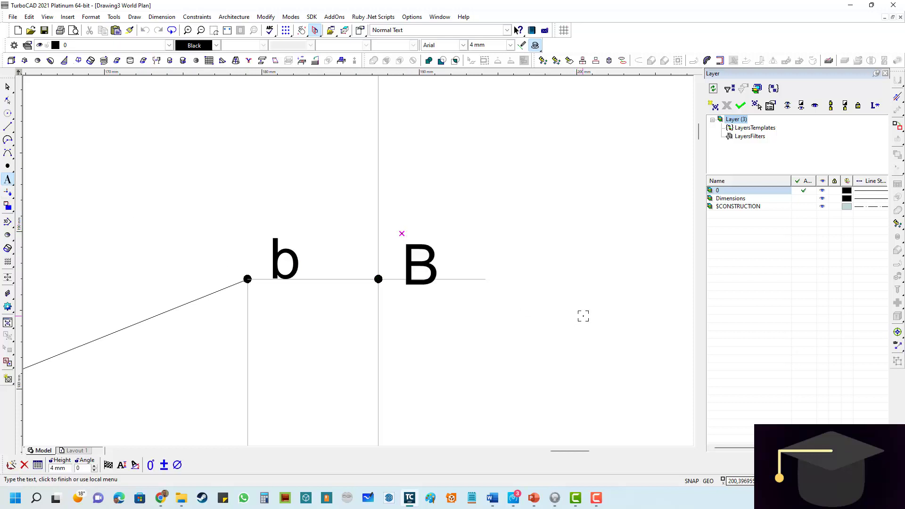
pyautogui.click(8, 88)
pyautogui.click(403, 234)
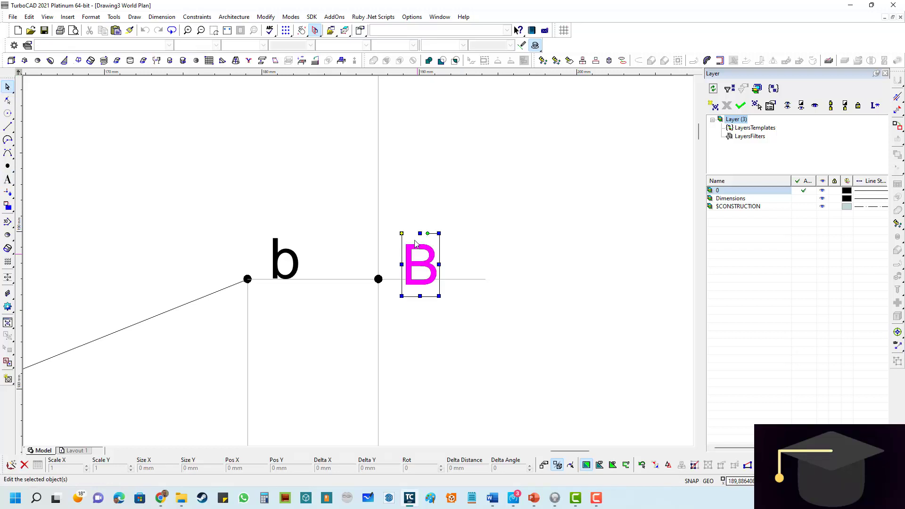
pyautogui.moveTo(403, 234); pyautogui.dragTo(397, 207)
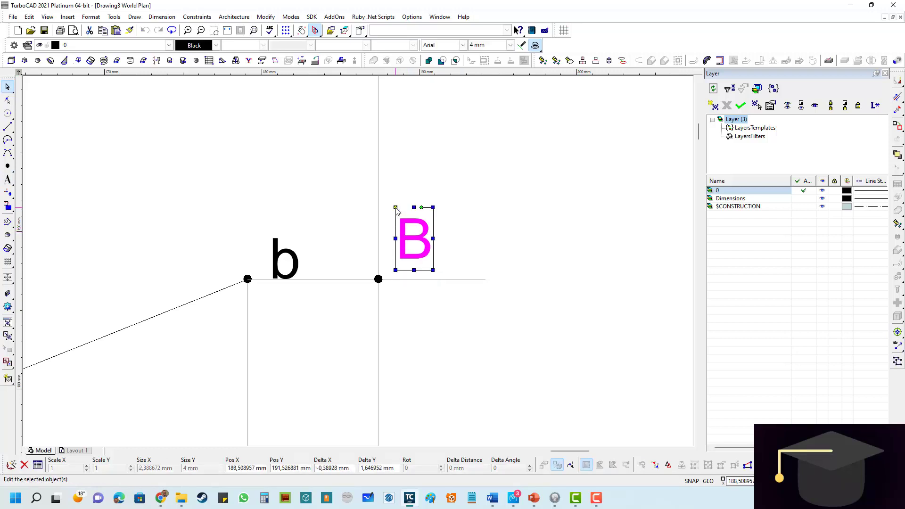
pyautogui.click(513, 232)
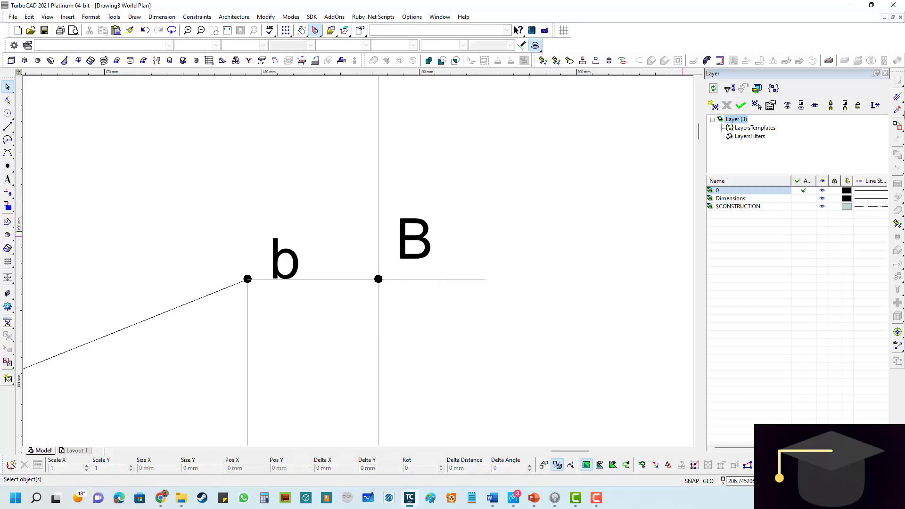
# - Shorten the horizontal line from b and the vertical projection line so both end at point B
pyautogui.click(897, 97)
pyautogui.click(482, 281)
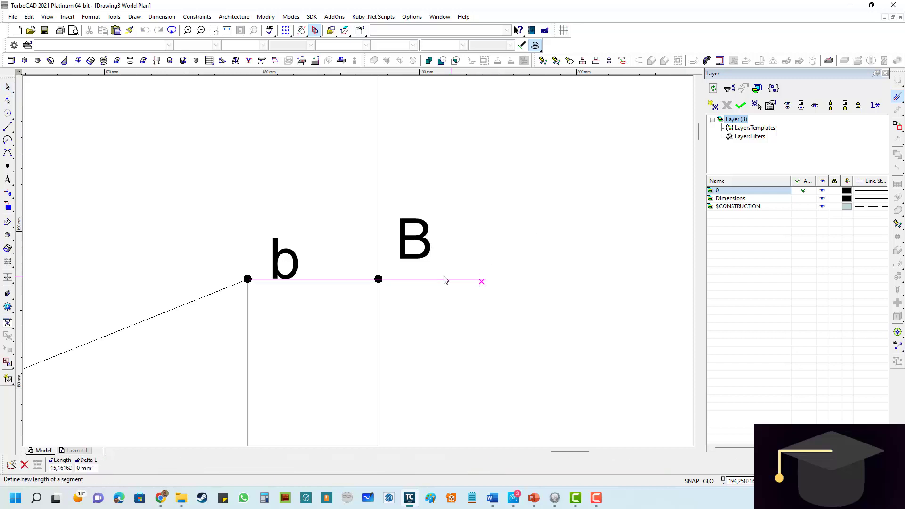
pyautogui.click(380, 279)
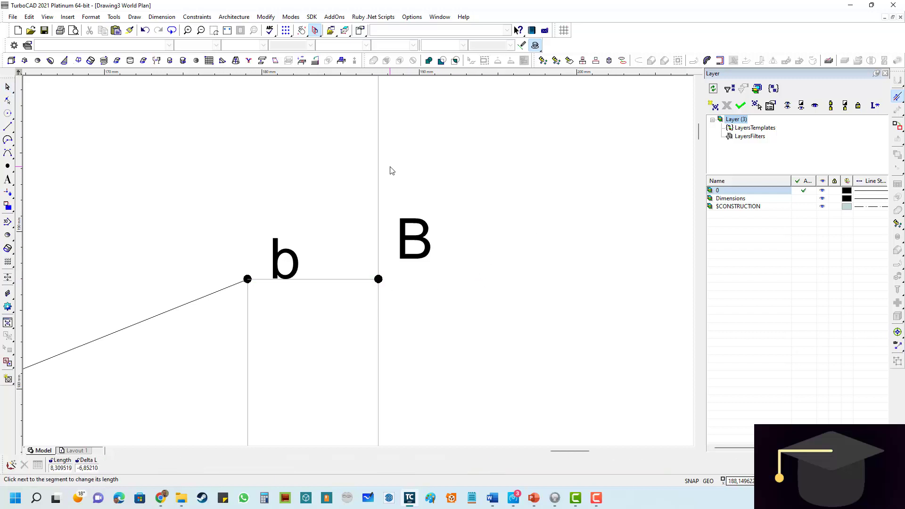
pyautogui.scroll(-2, 390, 170)
pyautogui.click(353, 188)
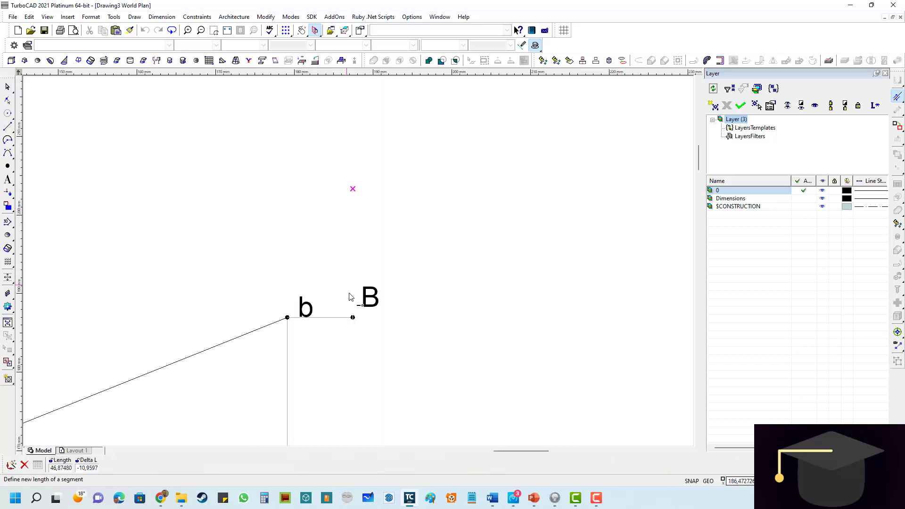
pyautogui.scroll(4, 350, 320)
pyautogui.click(354, 321)
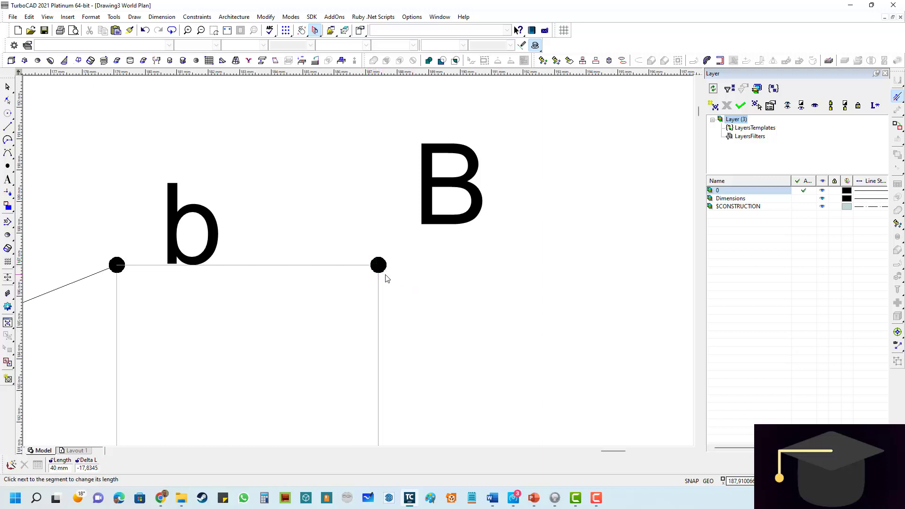
# - Move the label B 2 mm straight down so it sits beside its point
pyautogui.scroll(-6, 372, 276)
pyautogui.scroll(2, 344, 277)
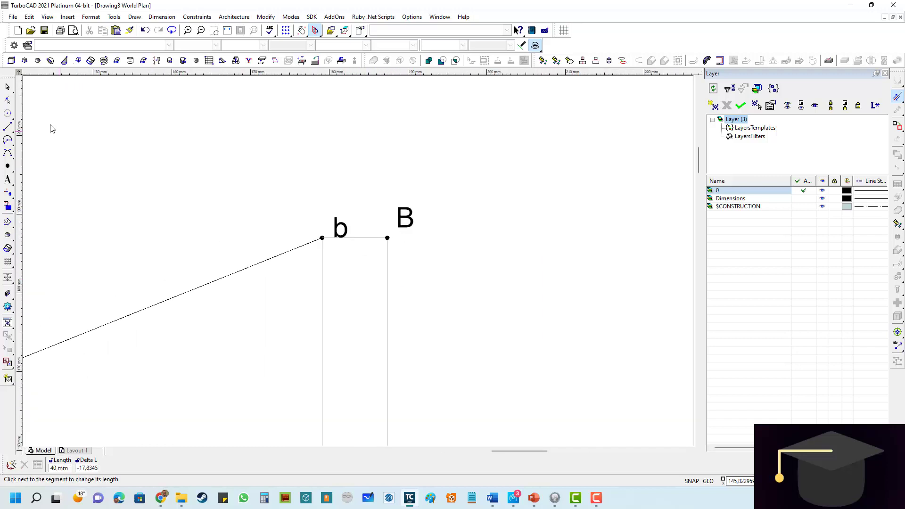
pyautogui.click(7, 87)
pyautogui.scroll(2, 399, 236)
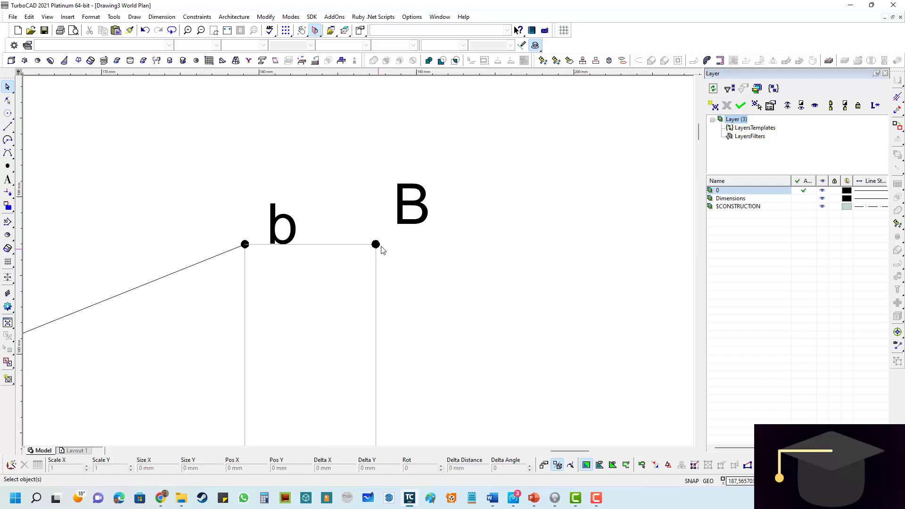
pyautogui.click(404, 223)
pyautogui.click(394, 173)
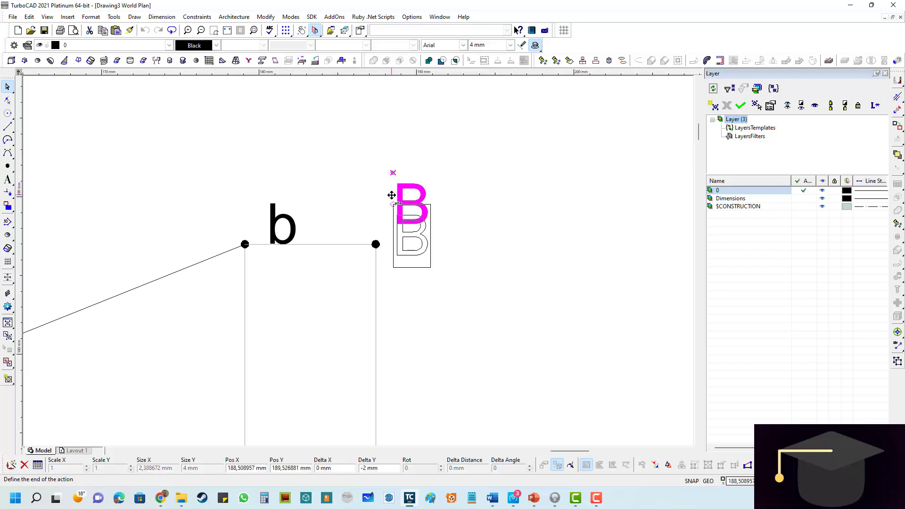
pyautogui.click(391, 196)
pyautogui.click(386, 247)
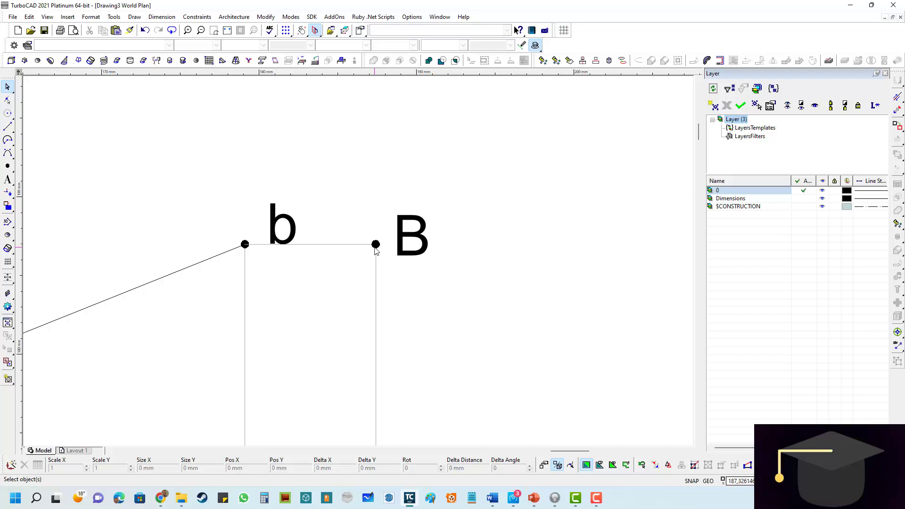
# - Add the text A in 4 mm Arial between the label a and line XY
pyautogui.scroll(-6, 415, 274)
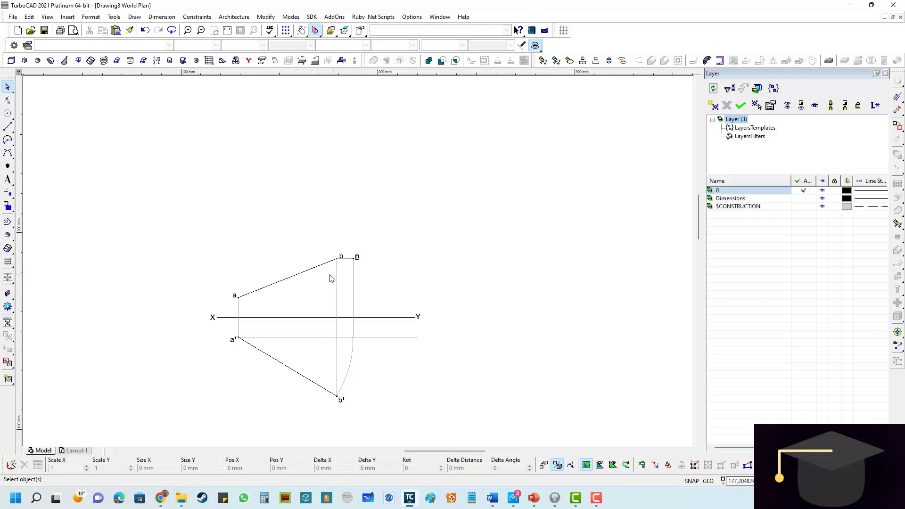
pyautogui.scroll(2, 308, 280)
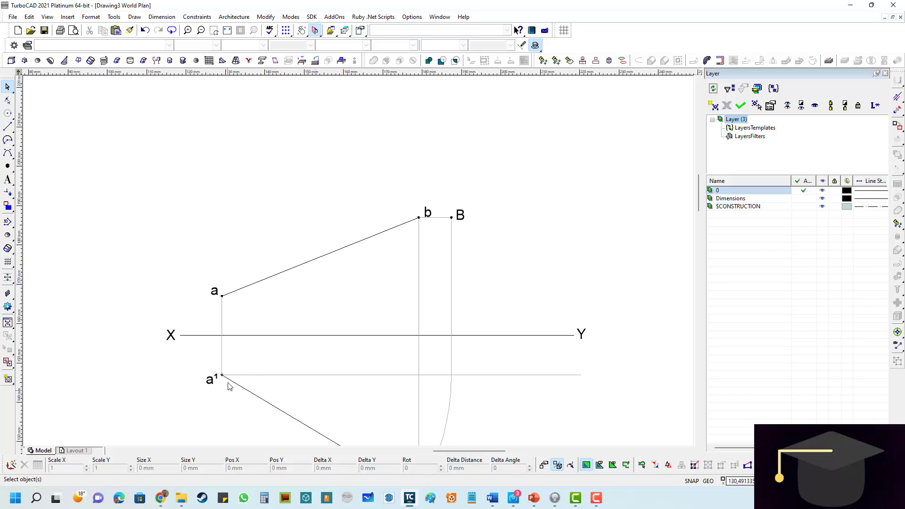
pyautogui.scroll(2, 228, 384)
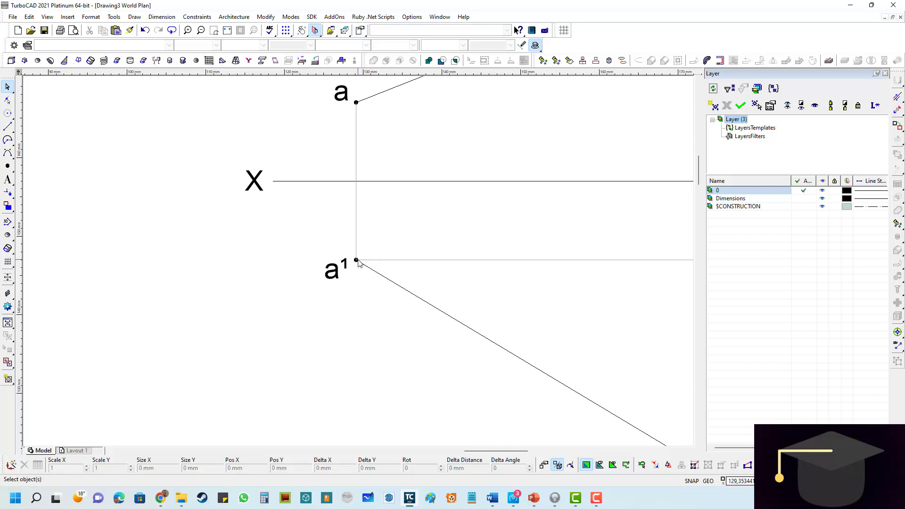
pyautogui.scroll(-2, 362, 260)
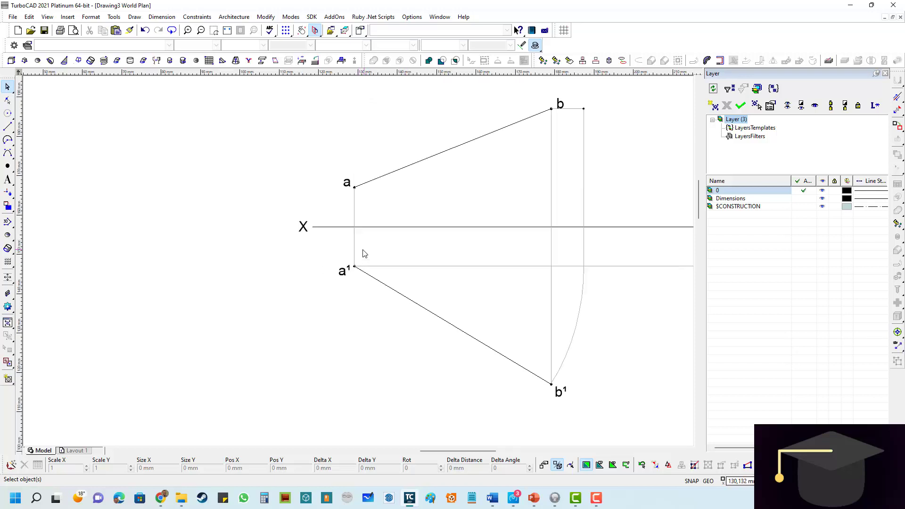
pyautogui.scroll(2, 366, 200)
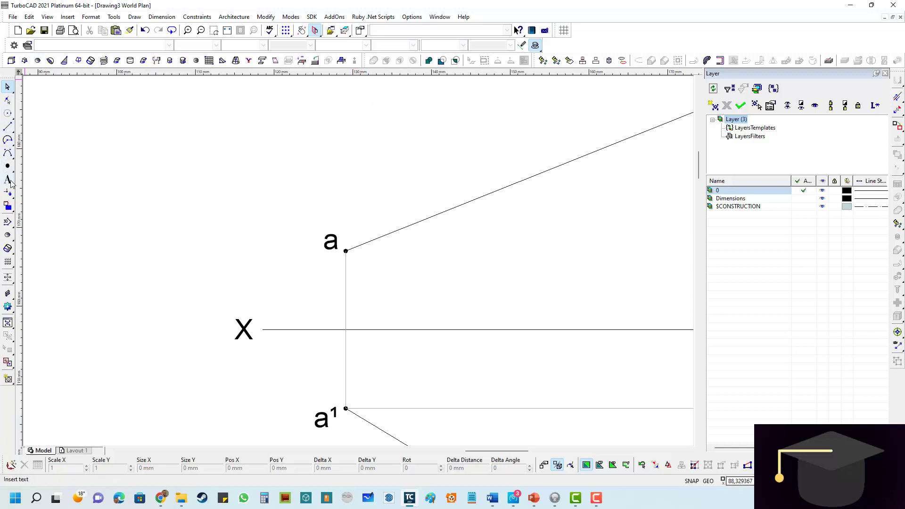
pyautogui.click(8, 180)
pyautogui.click(312, 279)
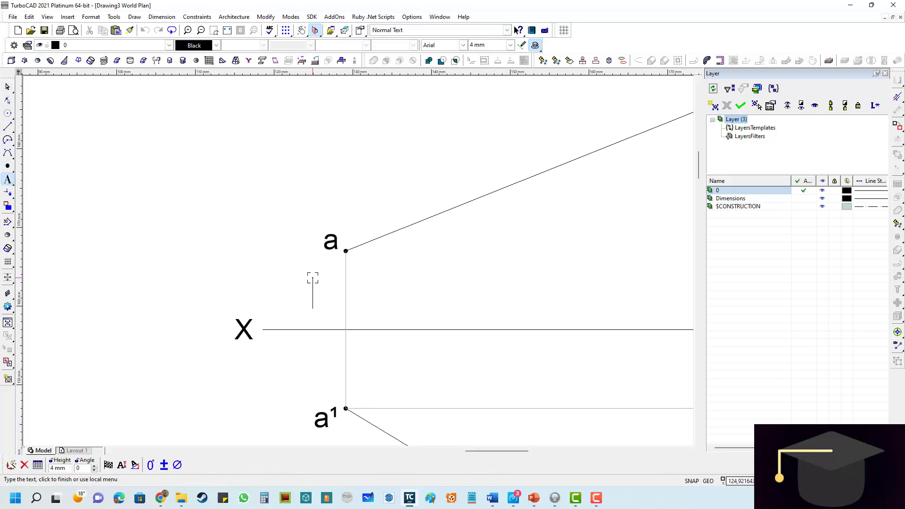
pyautogui.write('A')
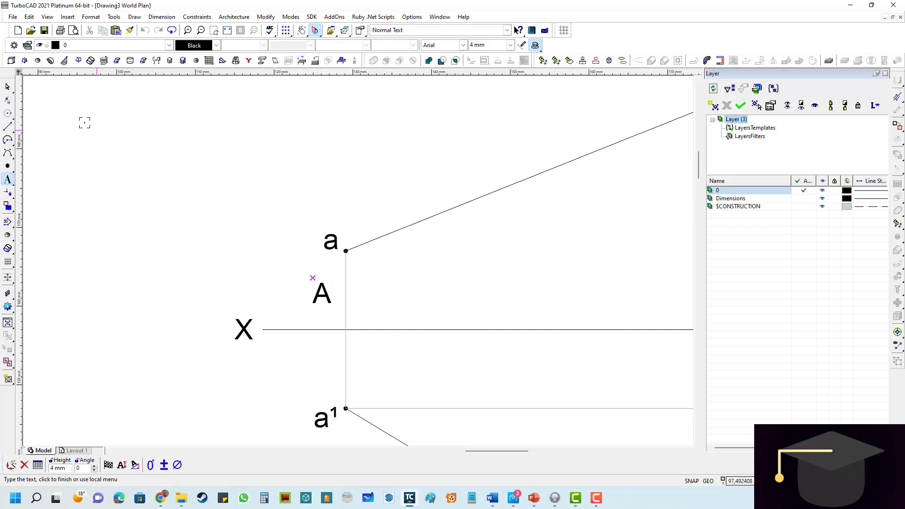
# - Move the label A up and closer to the point, directly beneath the label a
pyautogui.click(8, 86)
pyautogui.click(320, 288)
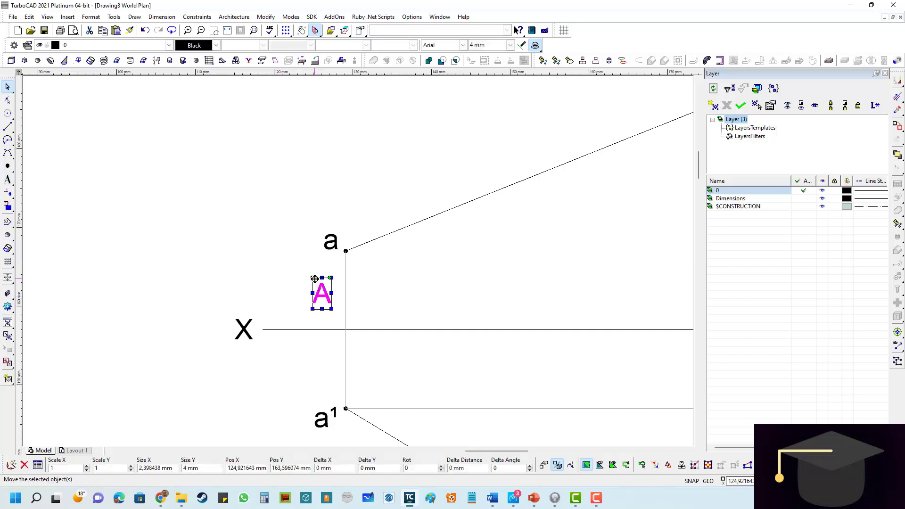
pyautogui.click(312, 278)
pyautogui.scroll(1, 325, 254)
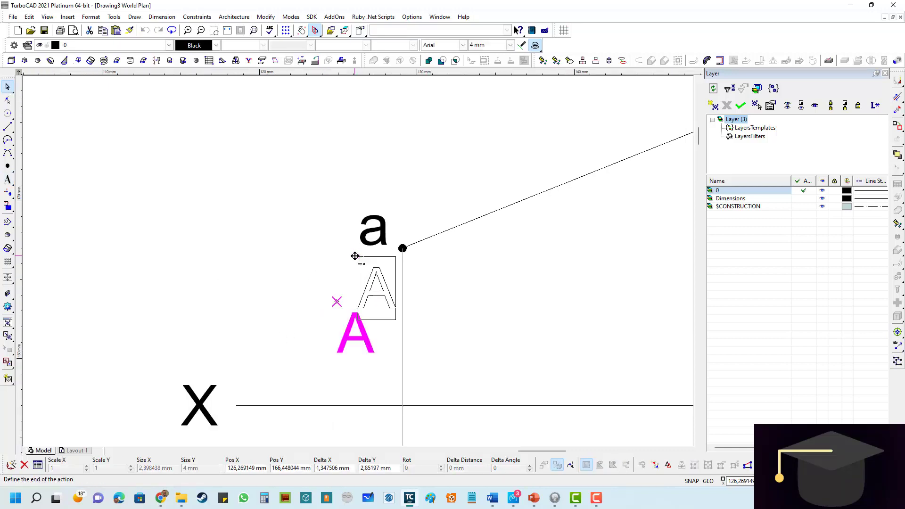
pyautogui.click(352, 255)
pyautogui.press('Escape')
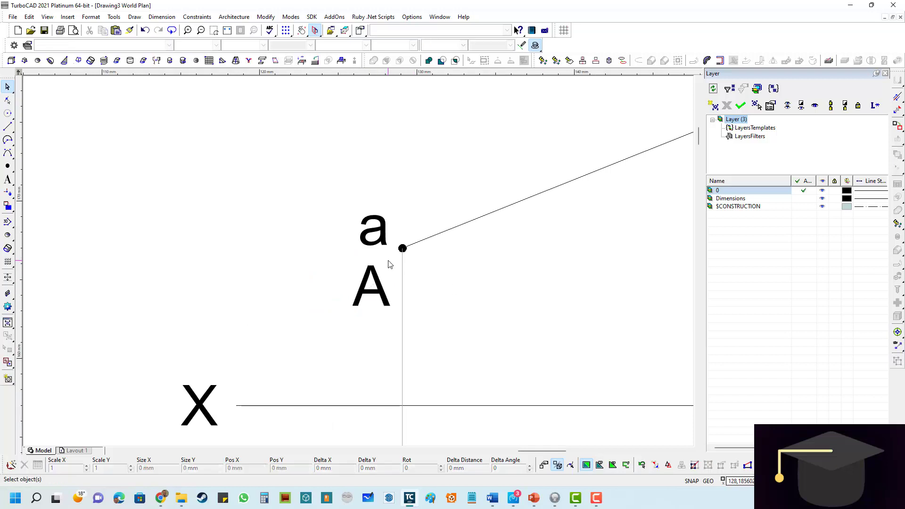
pyautogui.scroll(-3, 356, 263)
pyautogui.scroll(2, 359, 263)
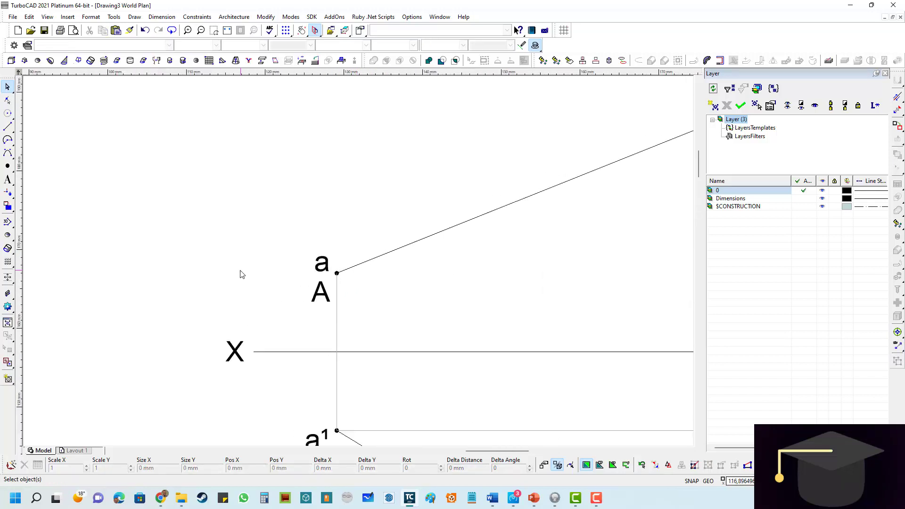
pyautogui.scroll(-1, 578, 136)
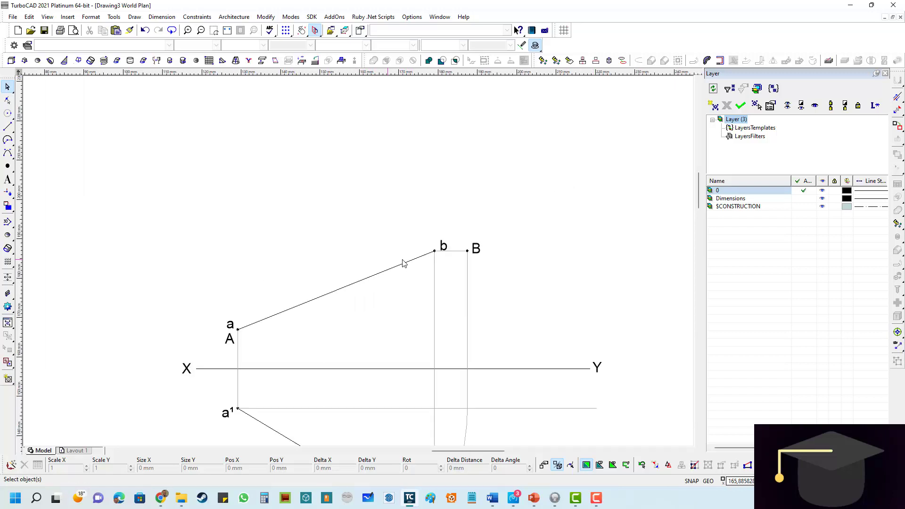
pyautogui.scroll(1, 460, 257)
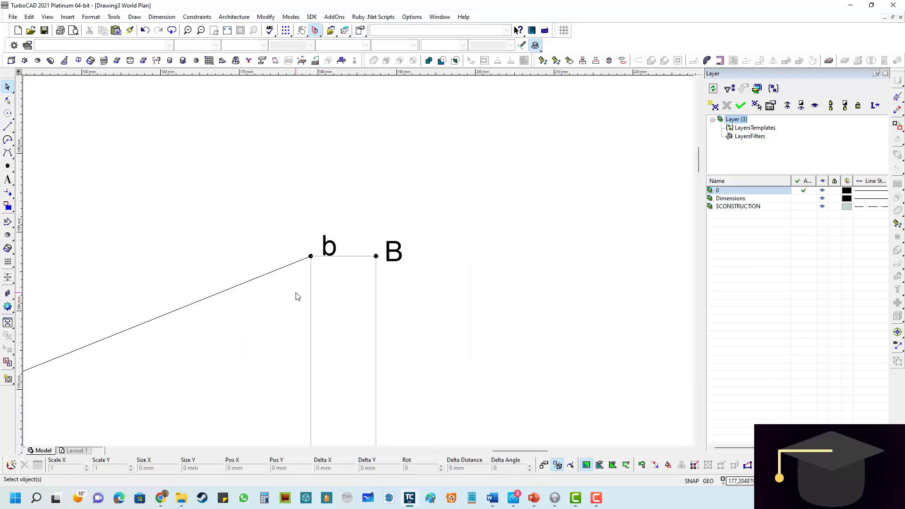
# - Draw a black 1 mm wide line from point A to point B
pyautogui.click(7, 128)
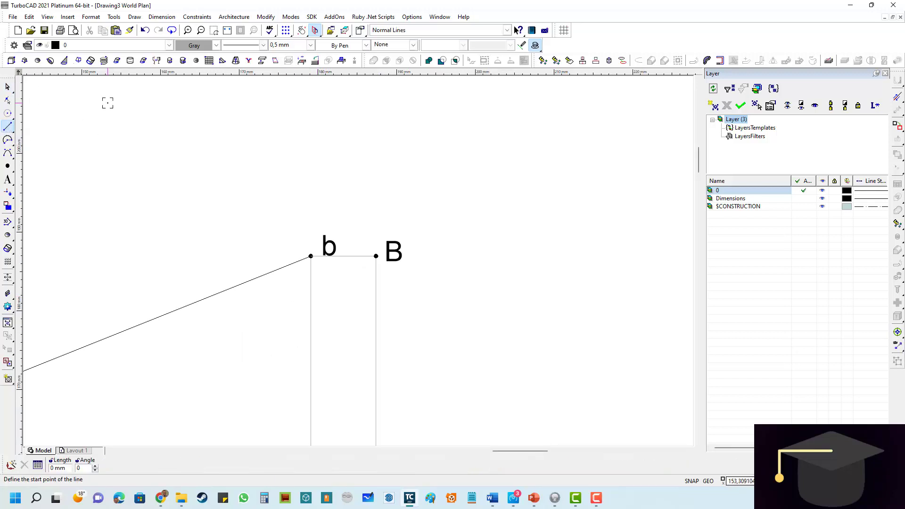
pyautogui.click(311, 45)
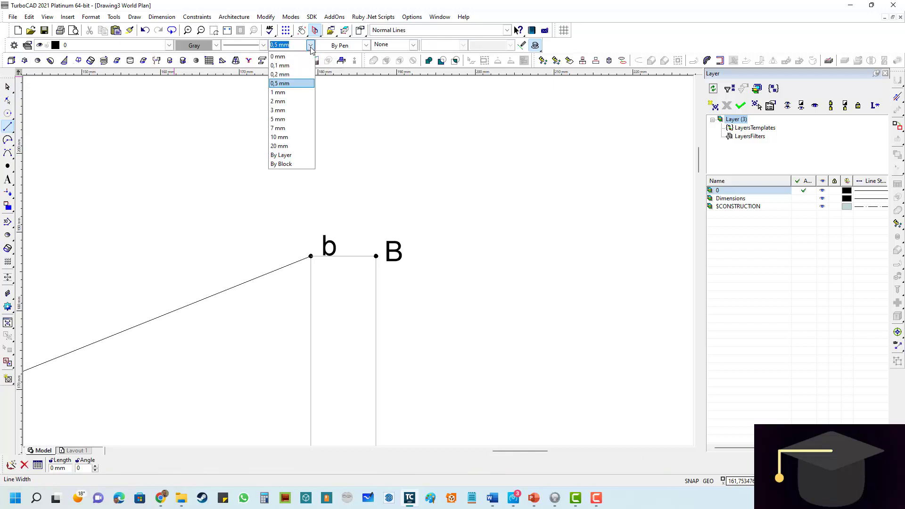
pyautogui.click(281, 92)
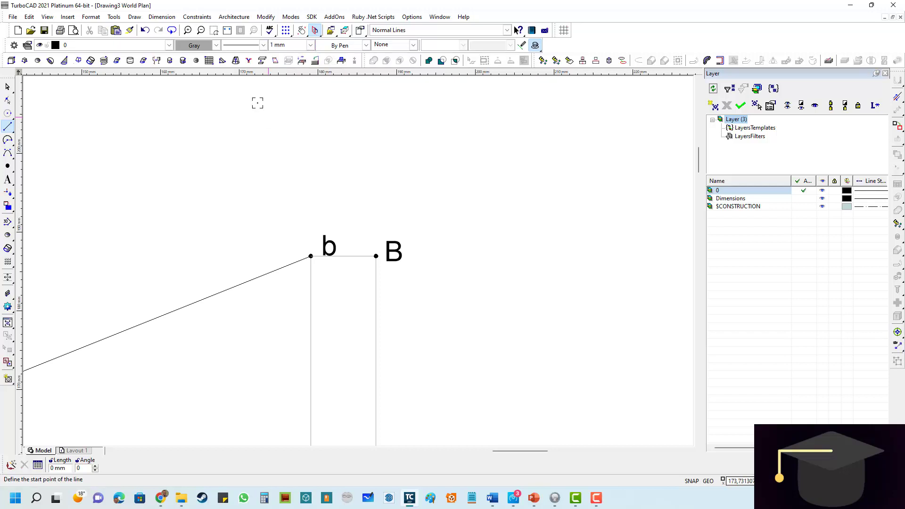
pyautogui.click(216, 45)
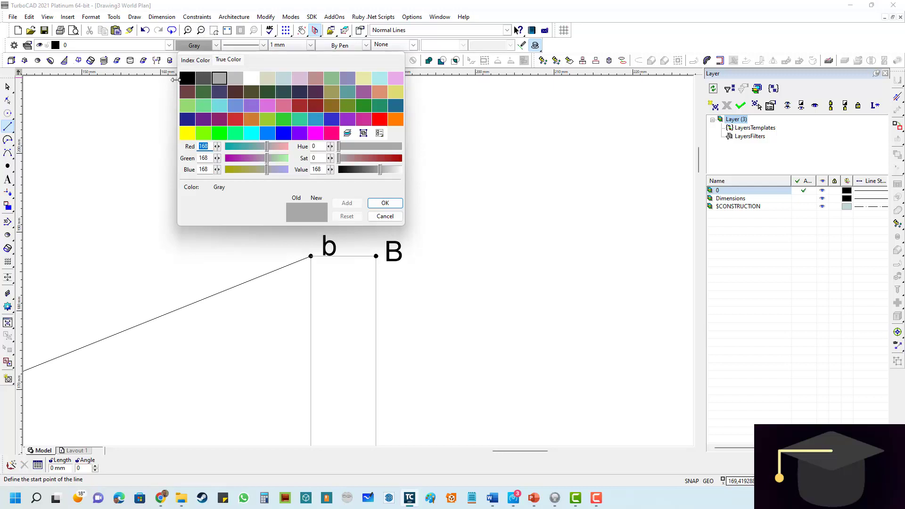
pyautogui.click(187, 79)
pyautogui.scroll(-3, 349, 284)
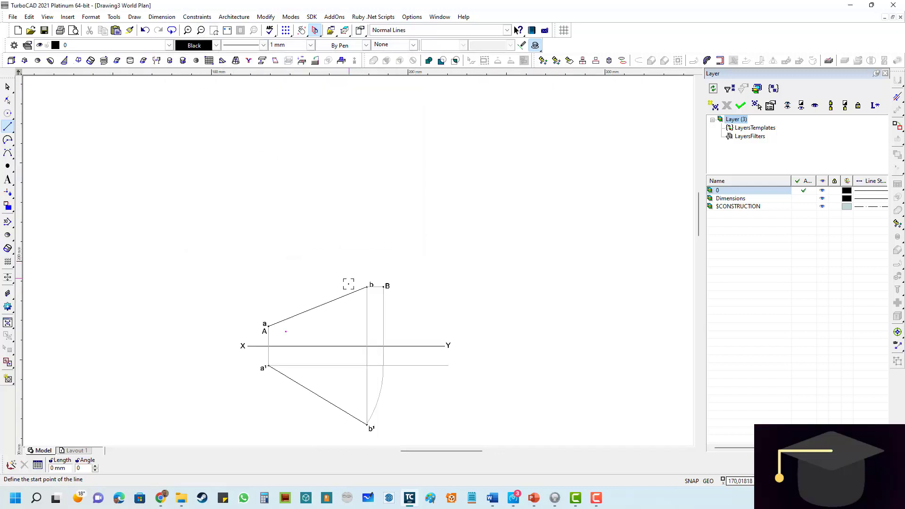
pyautogui.scroll(3, 325, 313)
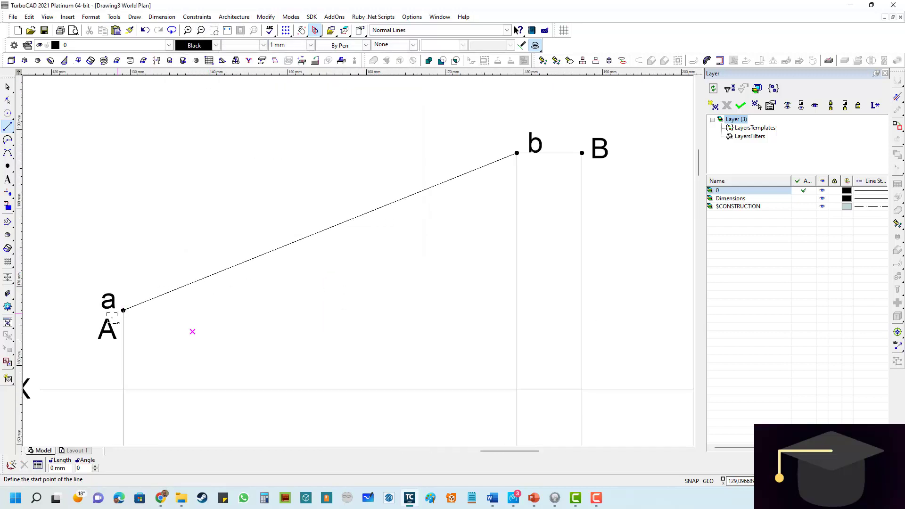
pyautogui.scroll(3, 142, 307)
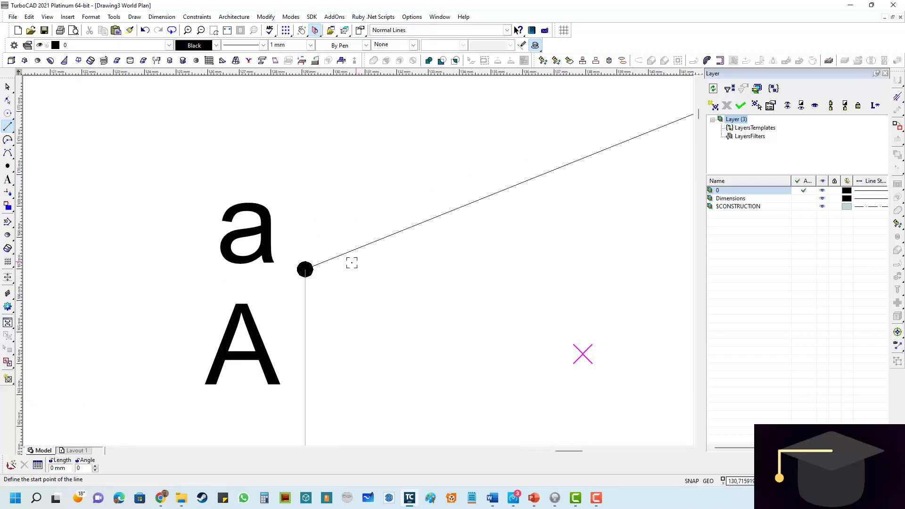
pyautogui.click(305, 269)
pyautogui.scroll(-6, 516, 265)
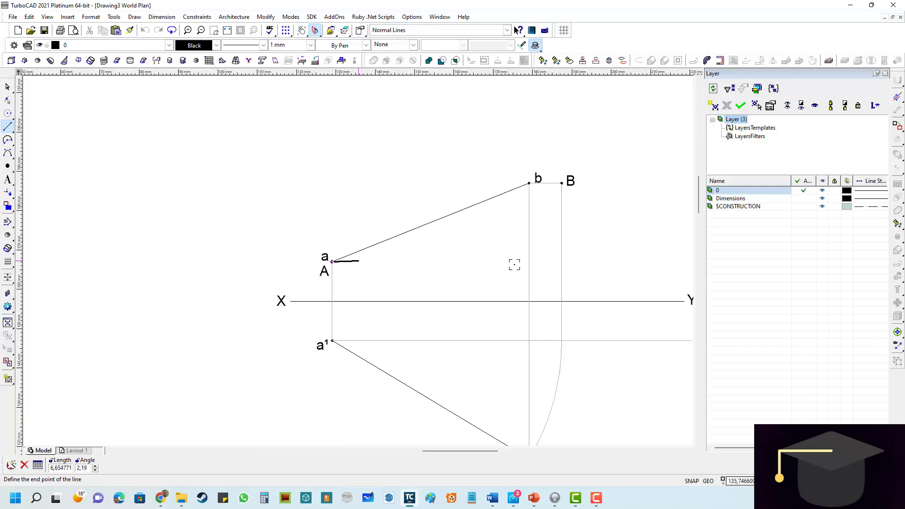
pyautogui.scroll(6, 446, 225)
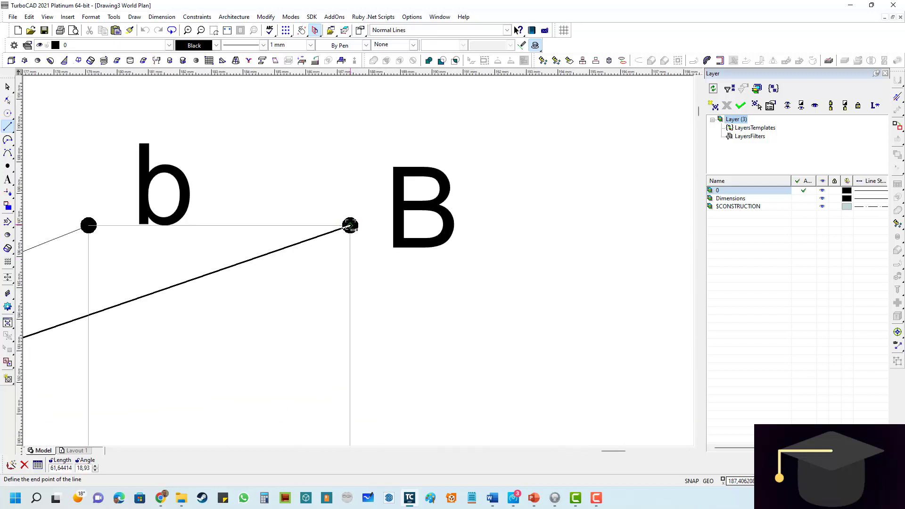
pyautogui.click(350, 226)
pyautogui.scroll(-6, 237, 265)
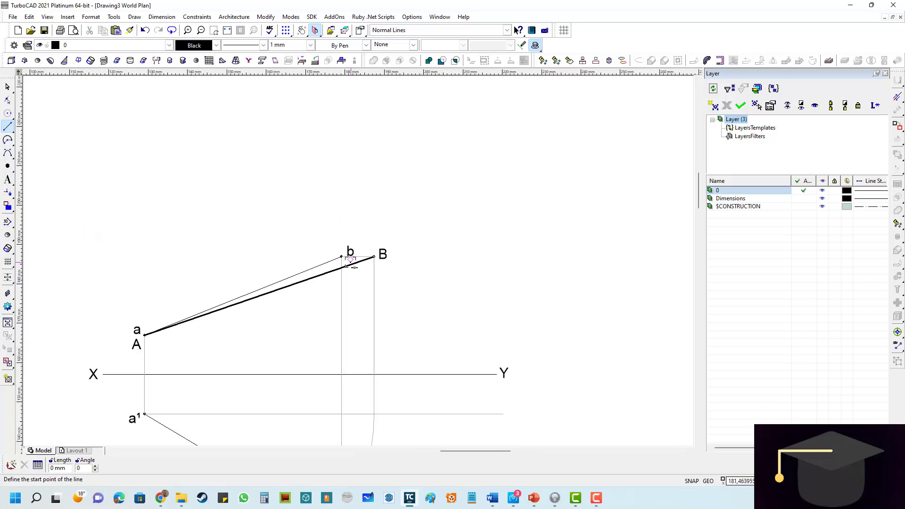
pyautogui.scroll(4, 344, 270)
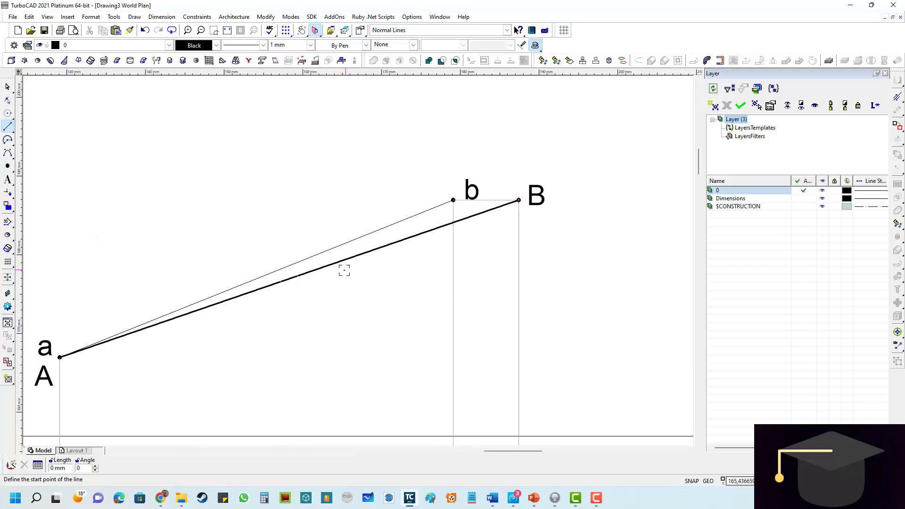
# - Add the text TL in 4 mm Arial just below line AB, near the vertical line from b
pyautogui.click(7, 180)
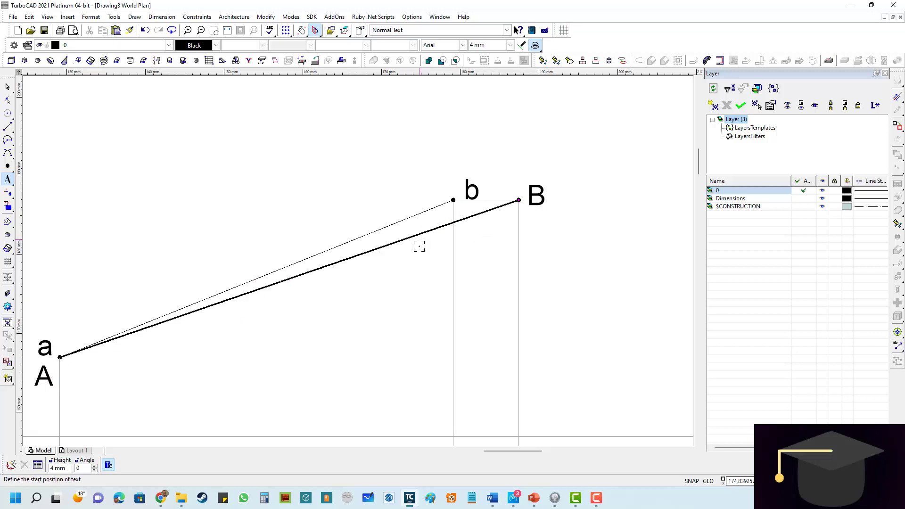
pyautogui.click(415, 262)
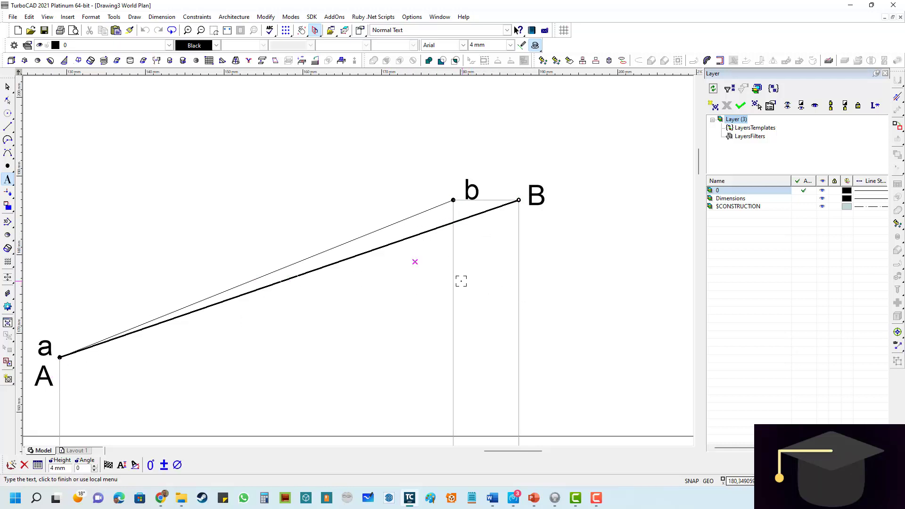
pyautogui.write('TL')
pyautogui.click(620, 269)
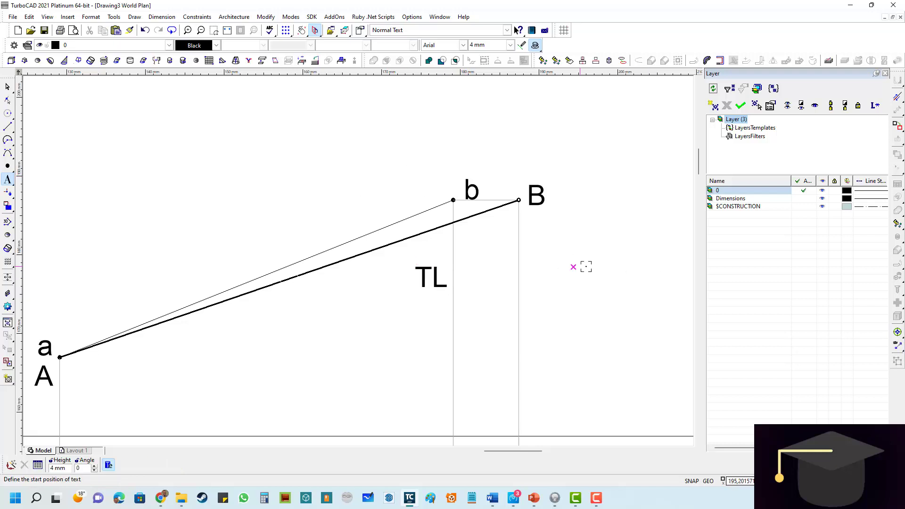
# - Move the label TL above line AB near b and rotate it about 18° so it runs along line AB
pyautogui.click(8, 86)
pyautogui.click(425, 282)
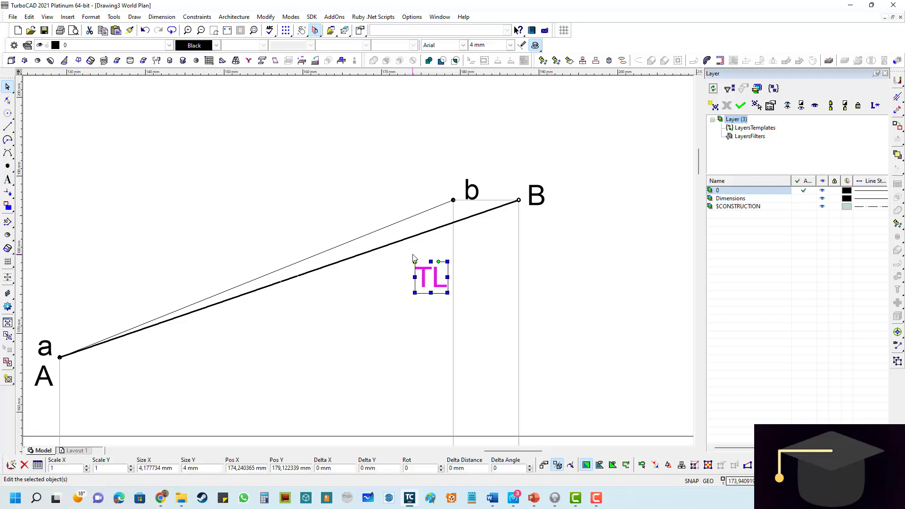
pyautogui.moveTo(414, 259); pyautogui.dragTo(275, 193)
pyautogui.scroll(3, 411, 223)
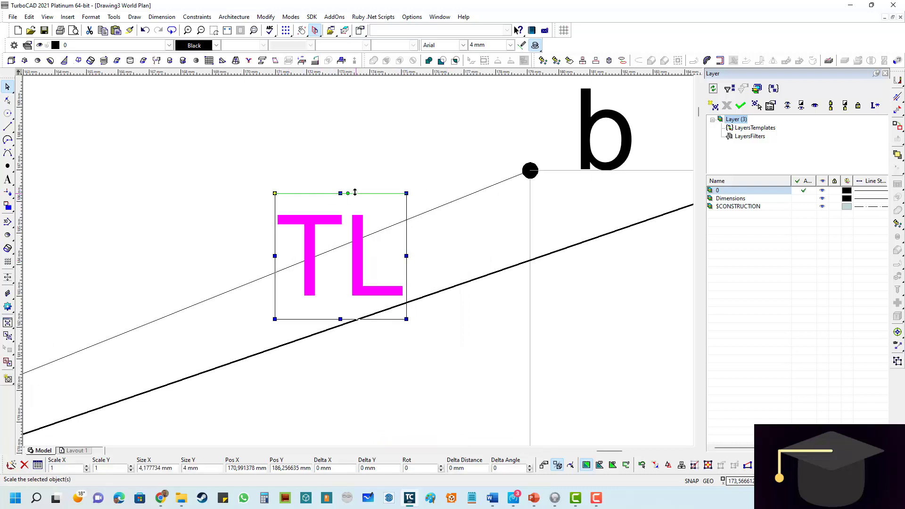
pyautogui.moveTo(355, 193)
pyautogui.mouseDown()
pyautogui.moveTo(368, 150)
pyautogui.moveTo(367, 163)
pyautogui.mouseUp()
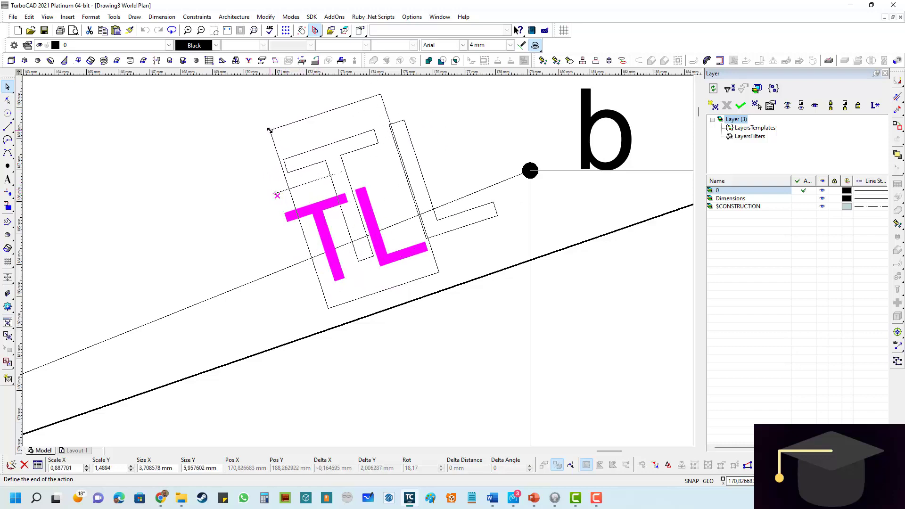
pyautogui.press('Escape')
# - Shift the rotated label TL about 0.3 mm right and 0.6 mm down so it rests just above line AB
pyautogui.click(277, 194)
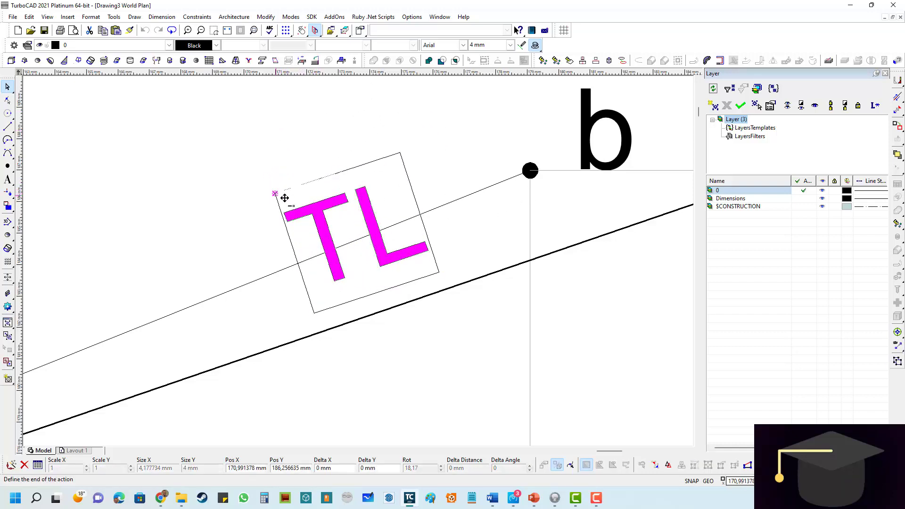
pyautogui.click(302, 31)
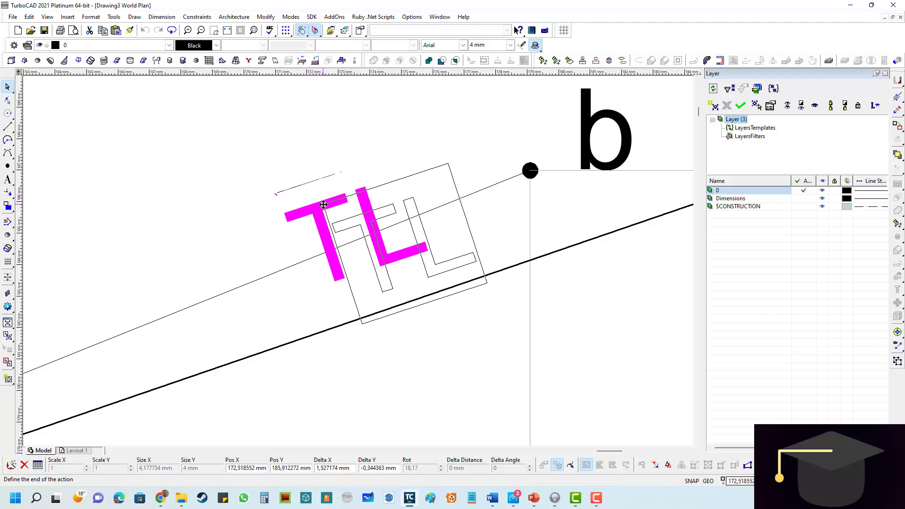
pyautogui.scroll(-2, 415, 253)
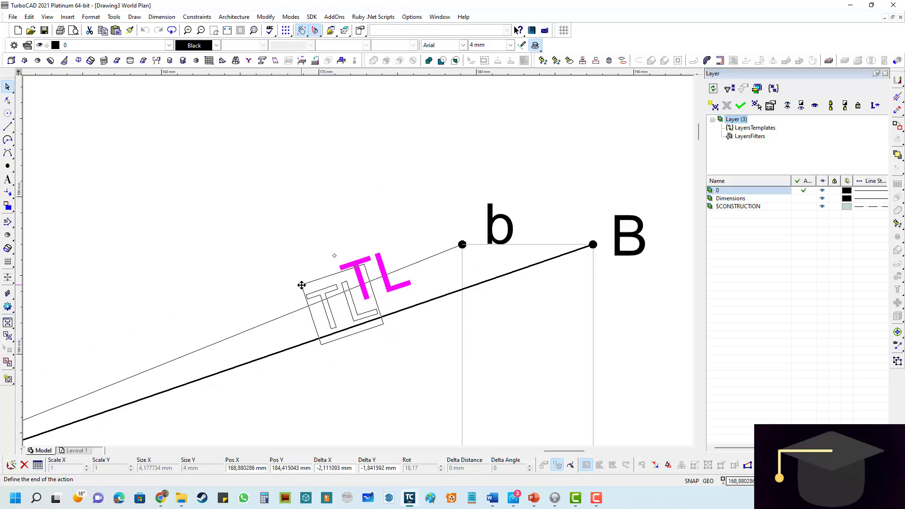
pyautogui.click(340, 267)
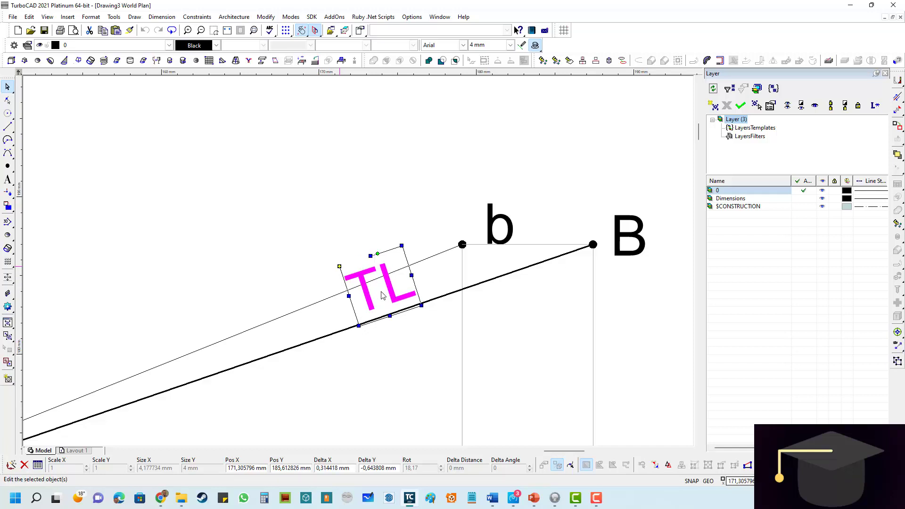
pyautogui.click(364, 375)
pyautogui.scroll(-2, 405, 317)
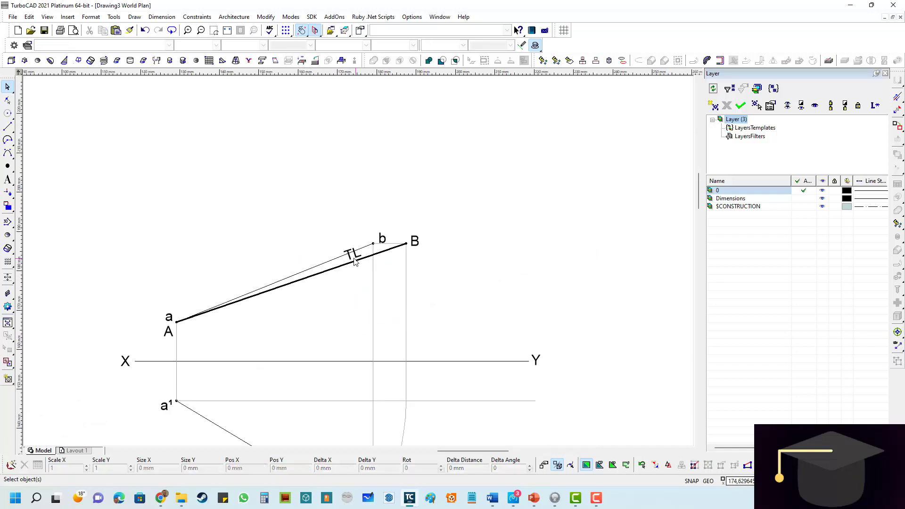
pyautogui.scroll(1, 327, 268)
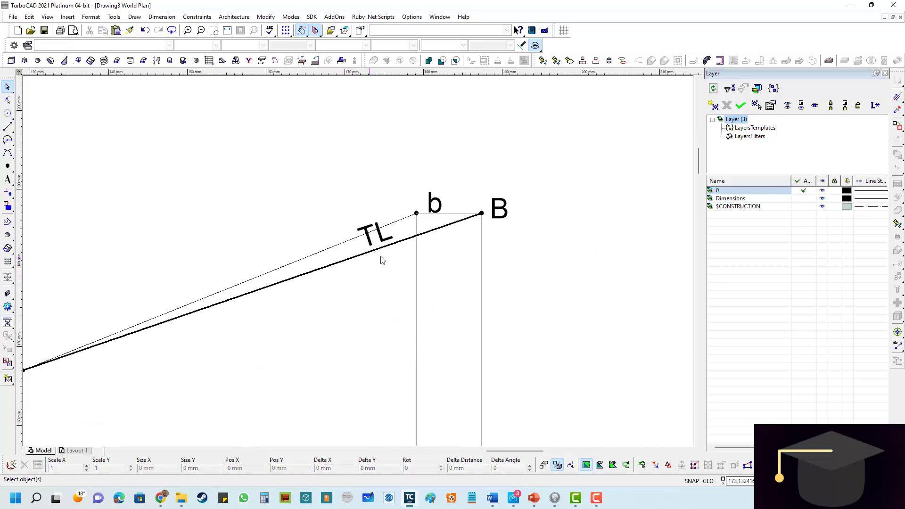
pyautogui.scroll(-1, 355, 262)
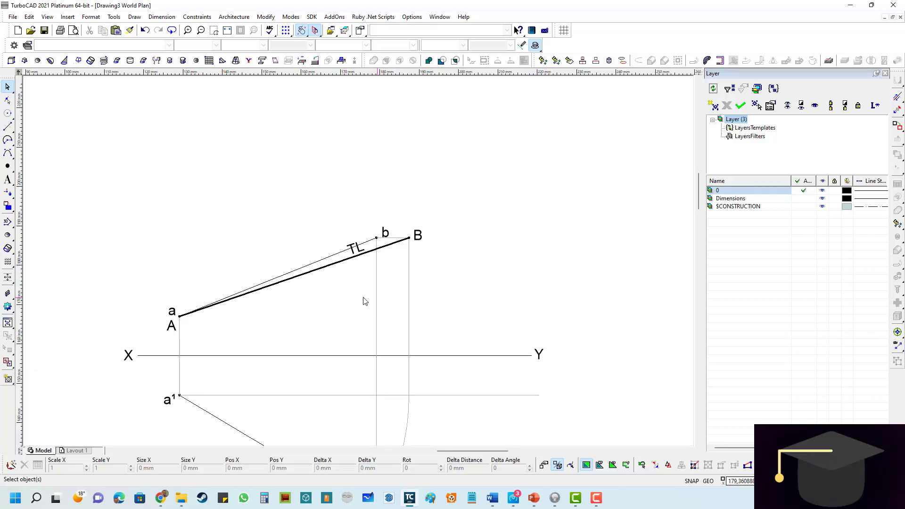
pyautogui.click(227, 30)
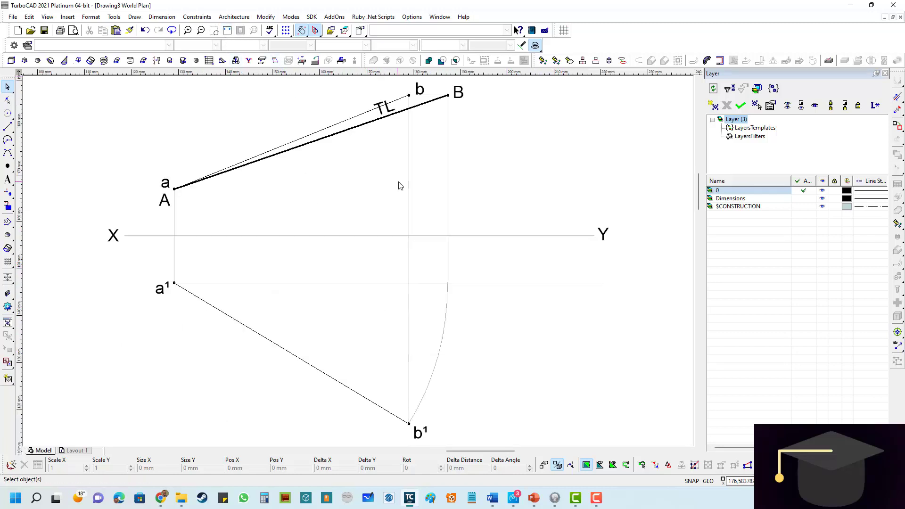
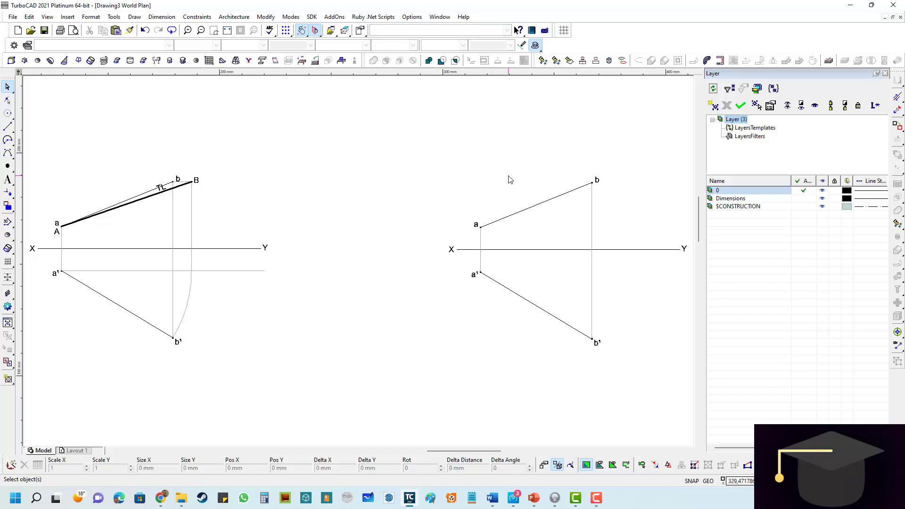
# - Place a construction line parallel to ab about 11 mm above it in the second drawing
pyautogui.scroll(3, 545, 204)
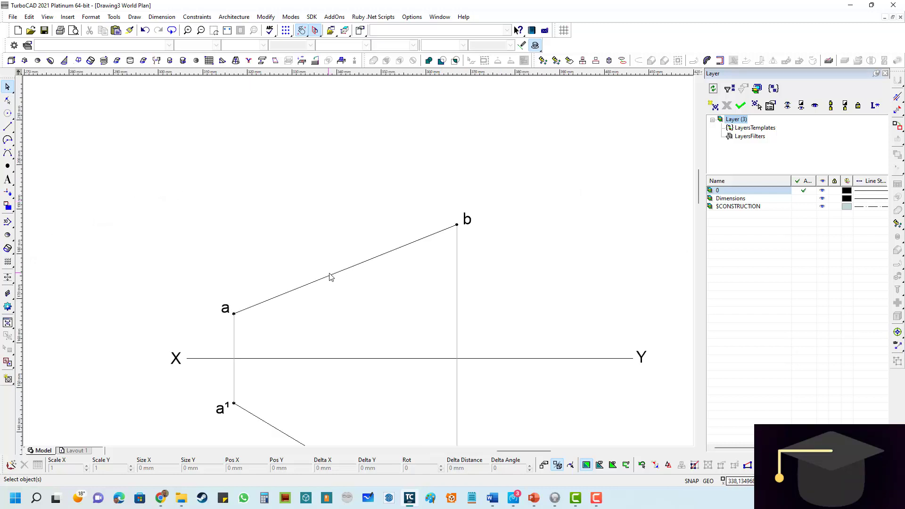
pyautogui.moveTo(699, 181); pyautogui.dragTo(701, 197)
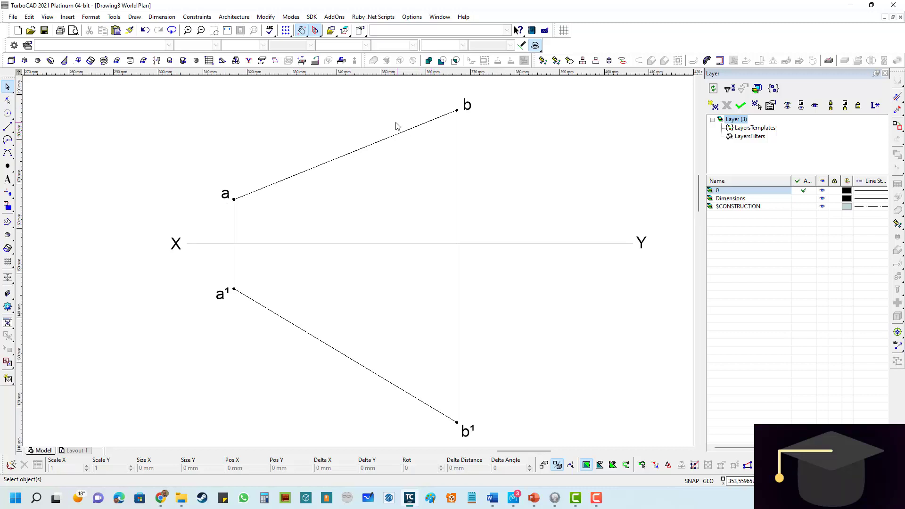
pyautogui.scroll(-3, 377, 124)
pyautogui.scroll(3, 352, 262)
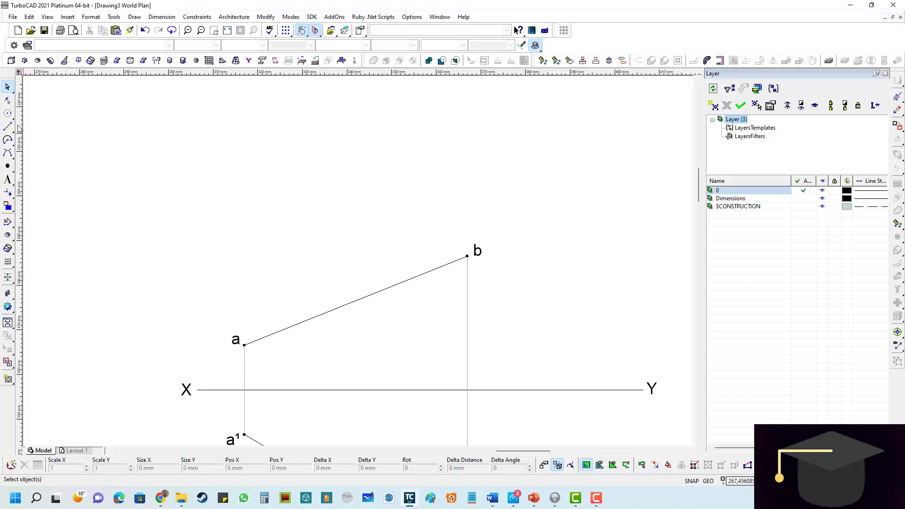
pyautogui.click(8, 114)
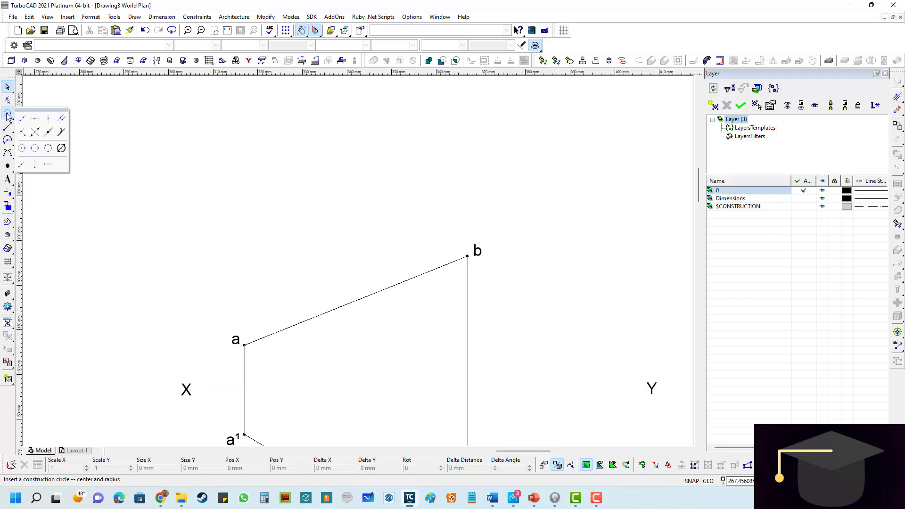
pyautogui.click(61, 120)
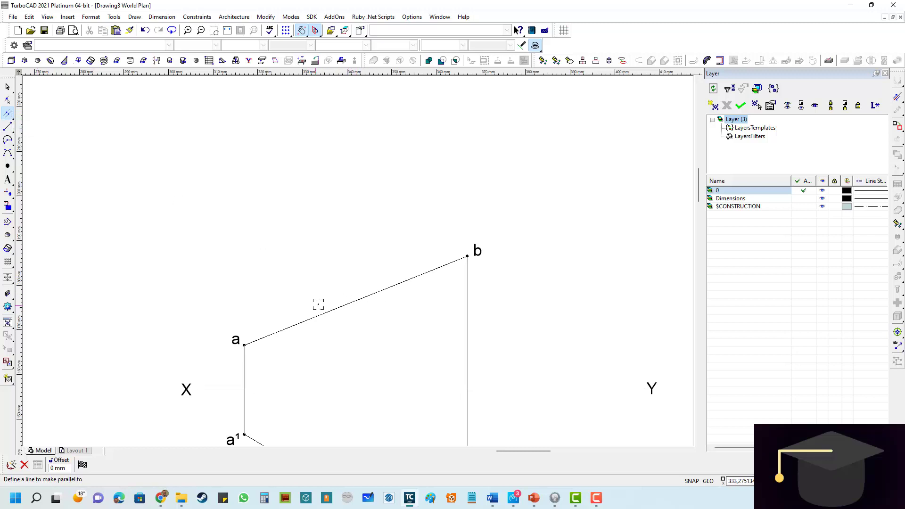
pyautogui.click(361, 298)
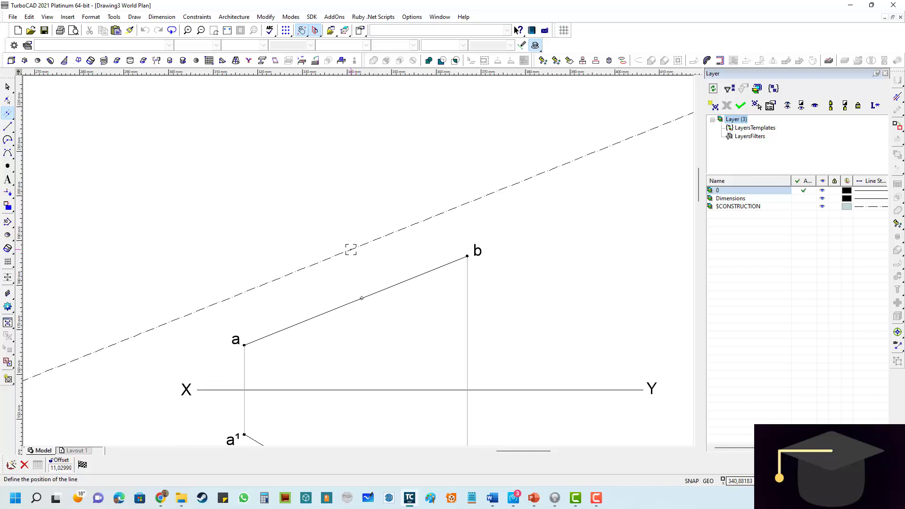
pyautogui.click(350, 250)
# - Draw a black 0 mm wide line about 97 mm long on the parallel construction line, extending past both a and b
pyautogui.click(8, 127)
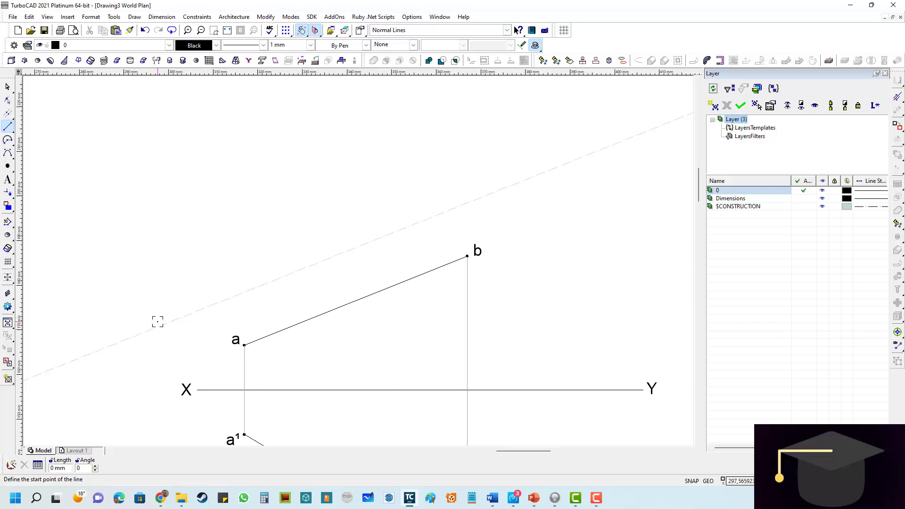
pyautogui.click(302, 30)
pyautogui.click(147, 331)
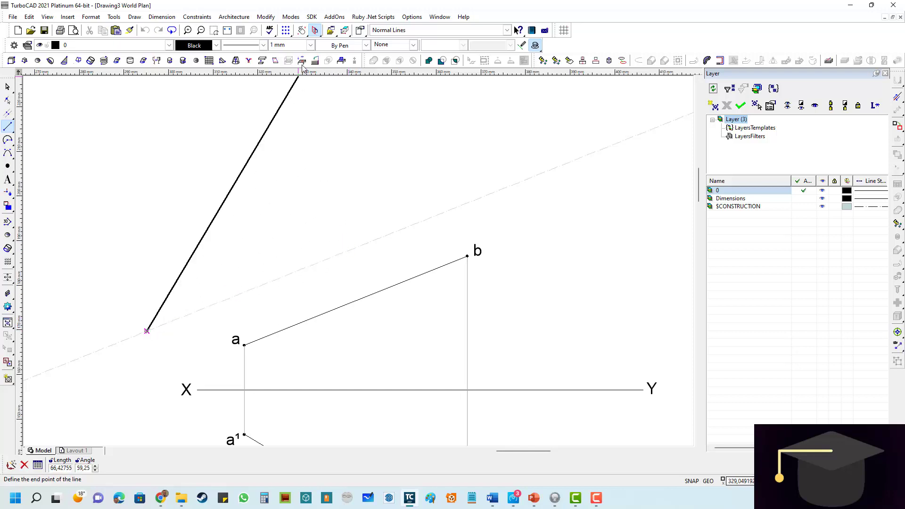
pyautogui.click(312, 44)
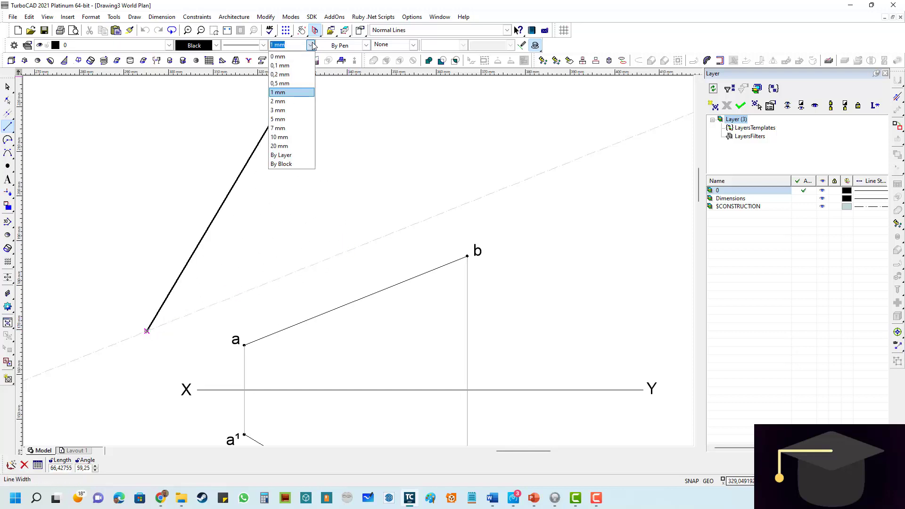
pyautogui.click(287, 57)
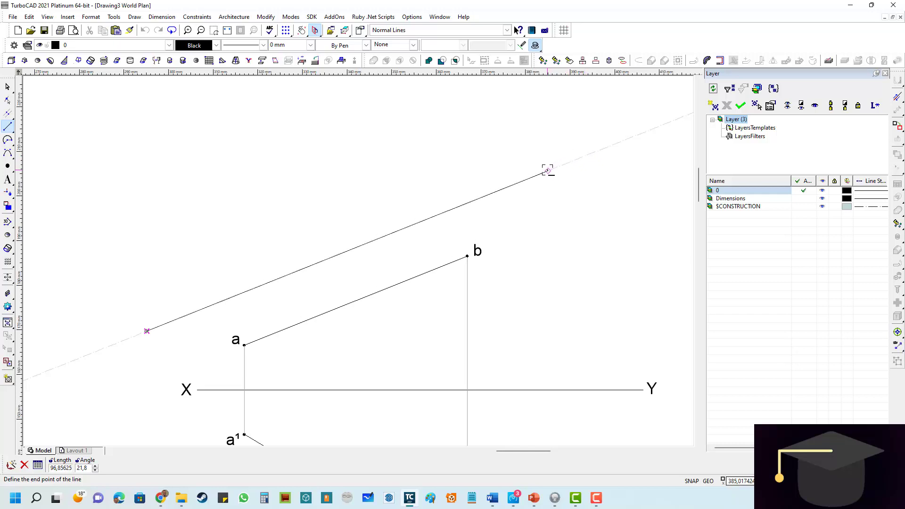
pyautogui.click(547, 171)
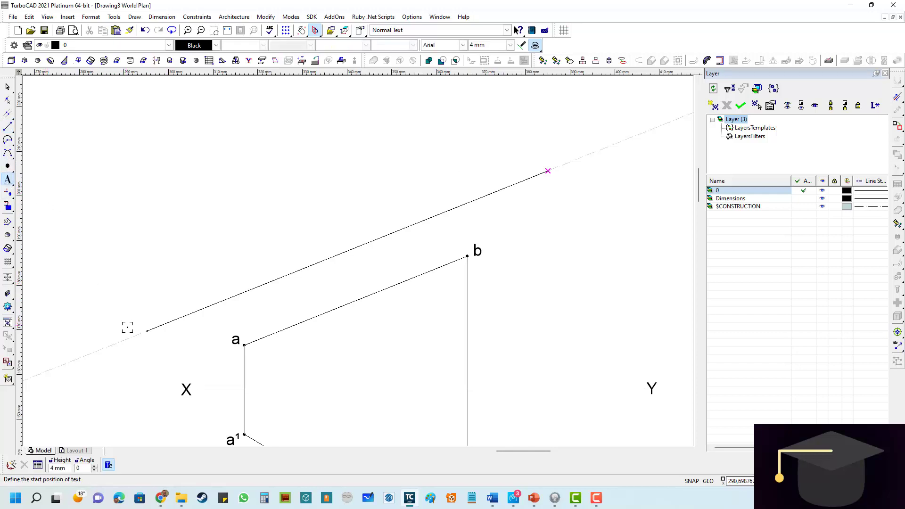
# - Add the 4 mm Arial labels X¹ and Y¹ at the lower and upper ends of the new inclined line
pyautogui.click(124, 338)
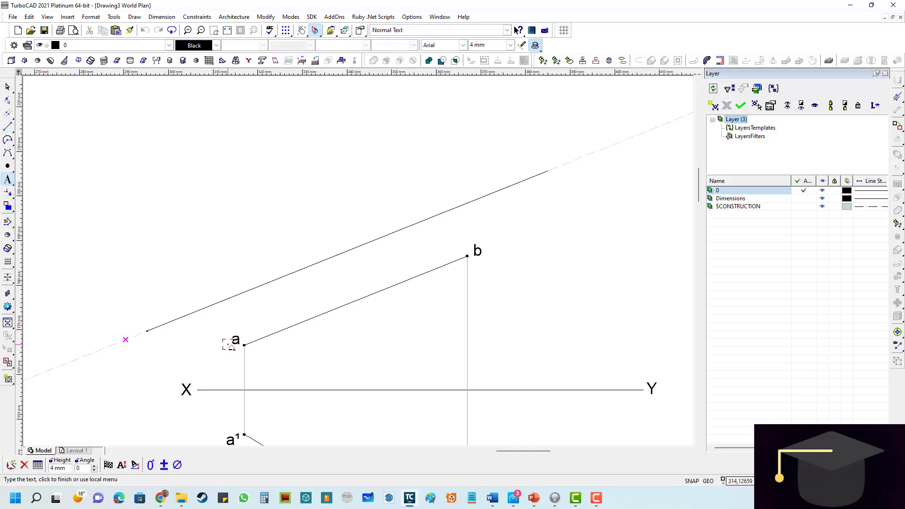
pyautogui.write('X¹')
pyautogui.click(534, 164)
pyautogui.write('Y¹')
pyautogui.click(599, 228)
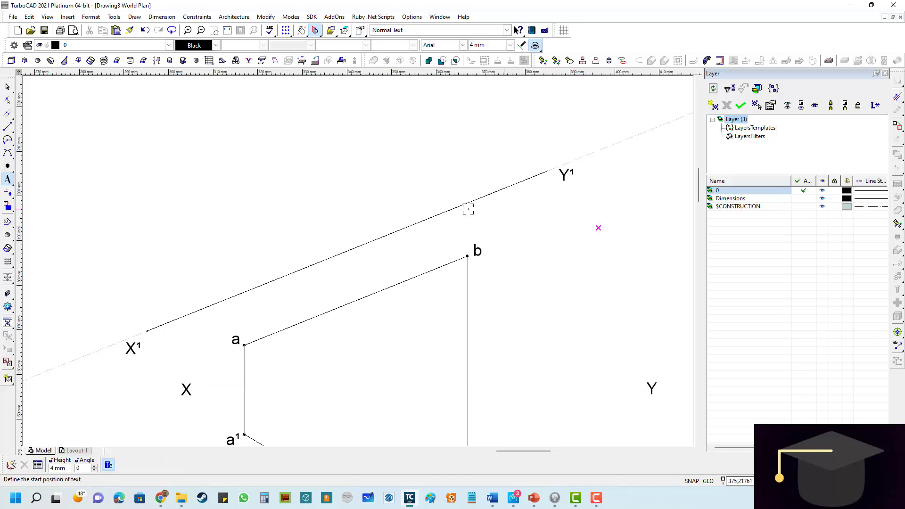
# - Move the labels Y¹ and X¹ slightly up and left so they line up with the ends of the inclined line
pyautogui.click(7, 87)
pyautogui.click(565, 173)
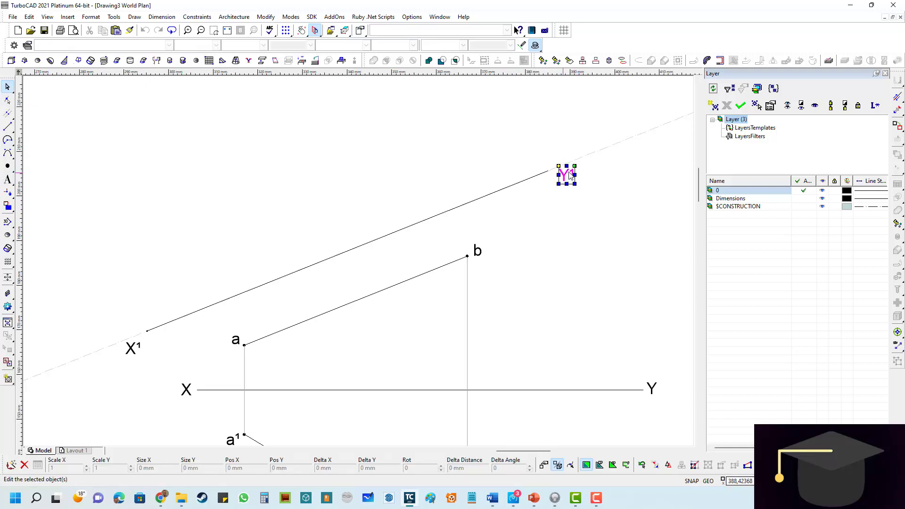
pyautogui.moveTo(559, 163)
pyautogui.mouseDown()
pyautogui.moveTo(570, 159)
pyautogui.moveTo(561, 159)
pyautogui.mouseUp()
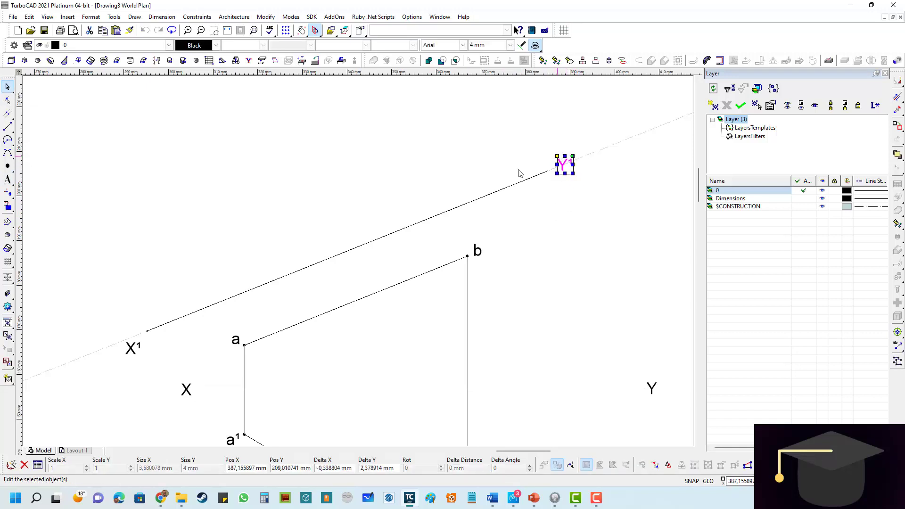
pyautogui.click(131, 348)
pyautogui.moveTo(131, 348); pyautogui.dragTo(120, 330)
pyautogui.click(278, 303)
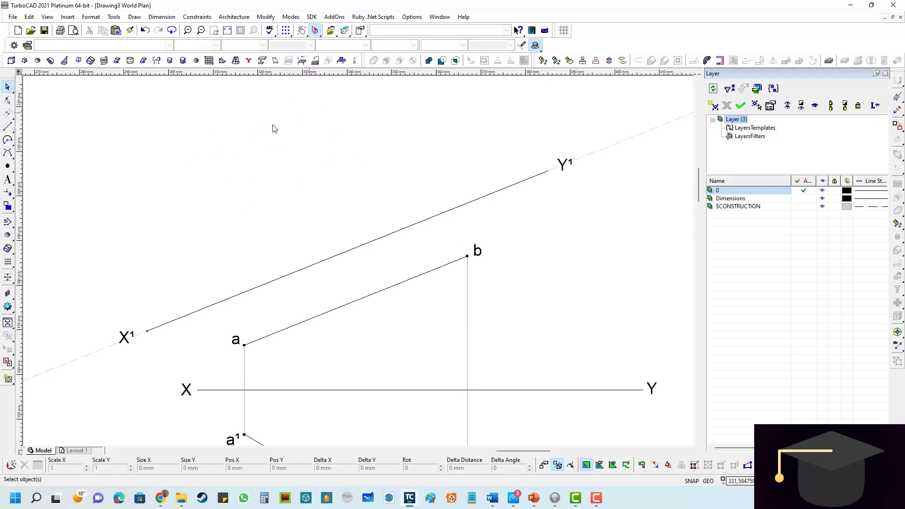
# - Examine the projections ab and a¹b¹ about XY and the free space above line X¹Y¹
pyautogui.scroll(-2, 310, 168)
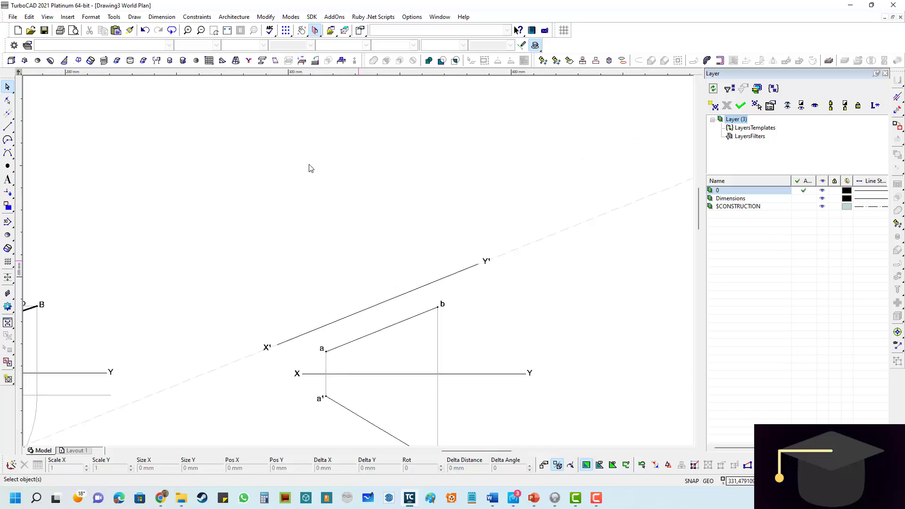
pyautogui.scroll(2, 392, 430)
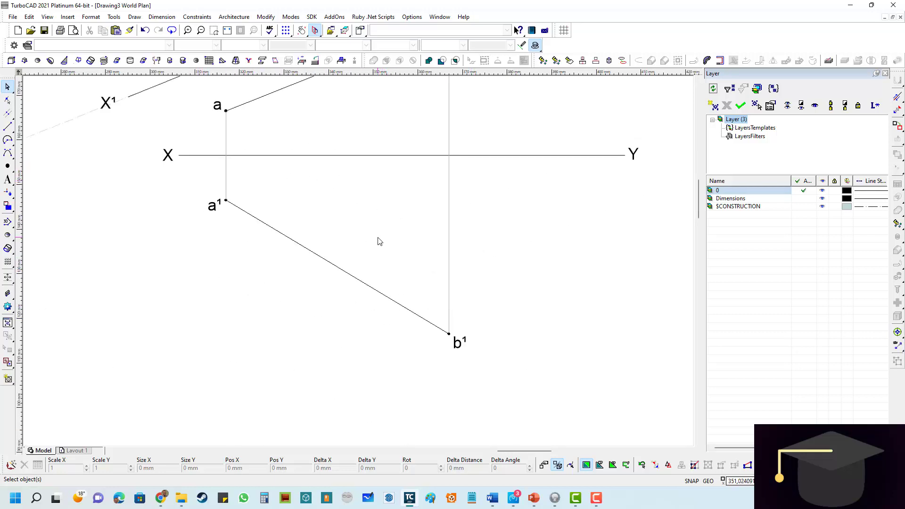
pyautogui.scroll(-1, 378, 240)
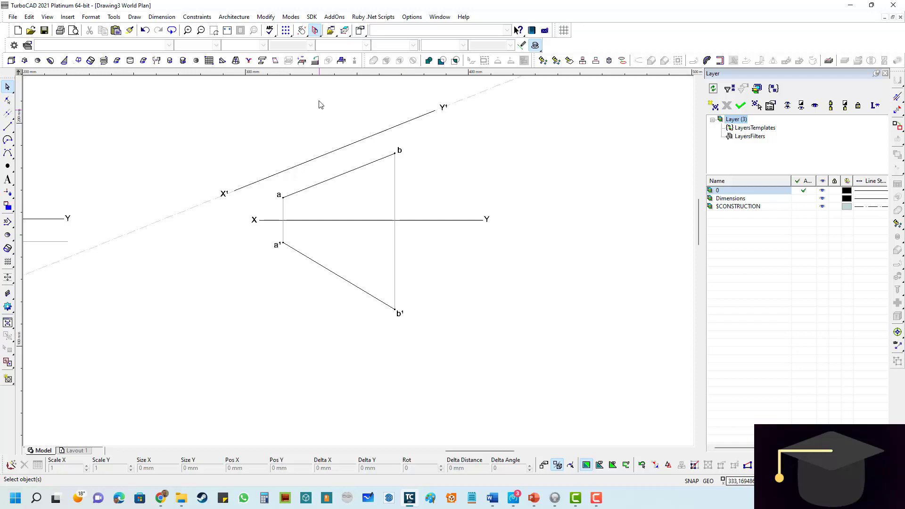
pyautogui.scroll(1, 314, 99)
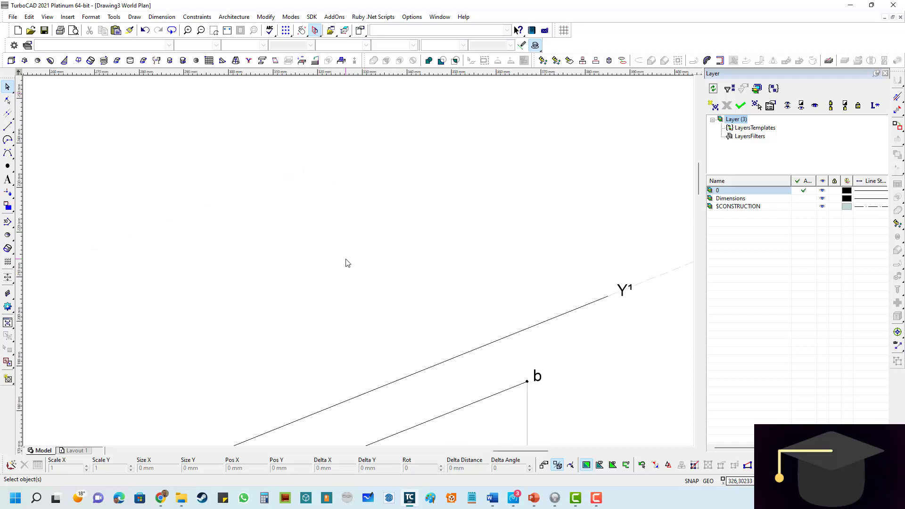
pyautogui.scroll(-1, 345, 261)
pyautogui.scroll(-1, 360, 263)
pyautogui.scroll(1, 373, 306)
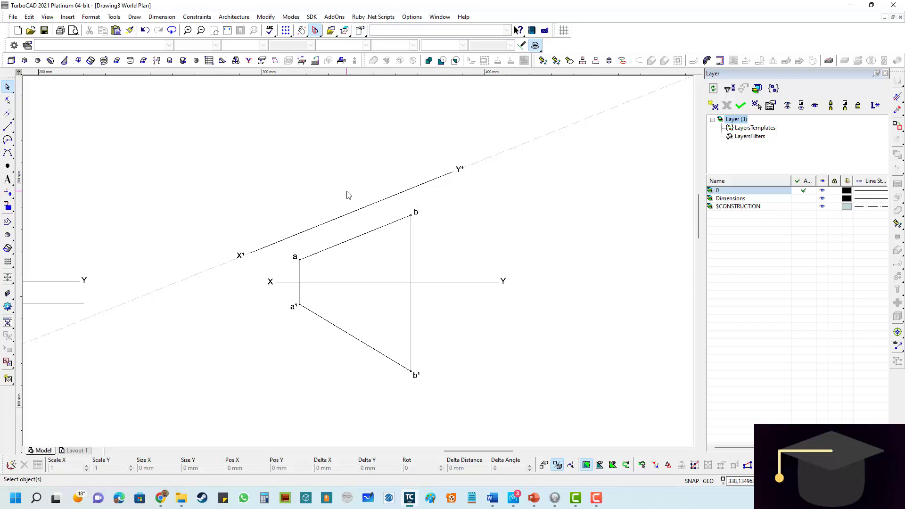
pyautogui.scroll(3, 342, 233)
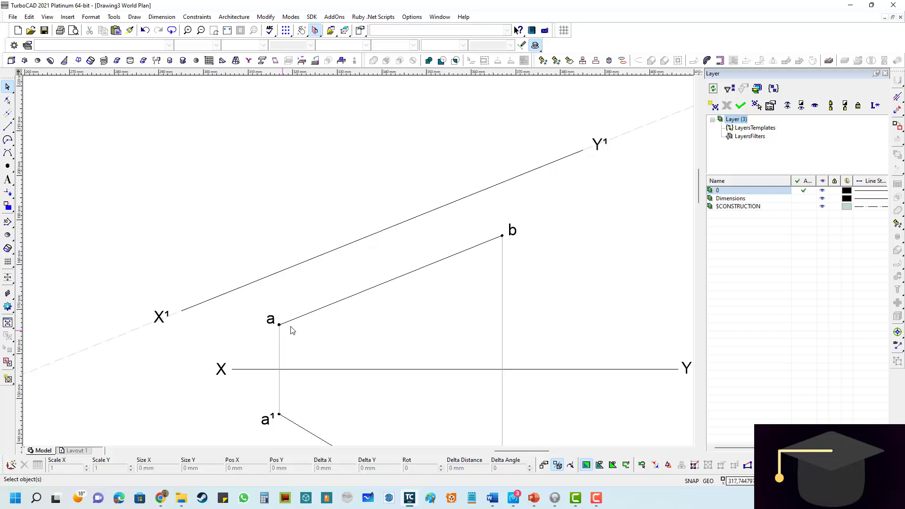
# - Place a construction line perpendicular to ab through point a
pyautogui.click(9, 116)
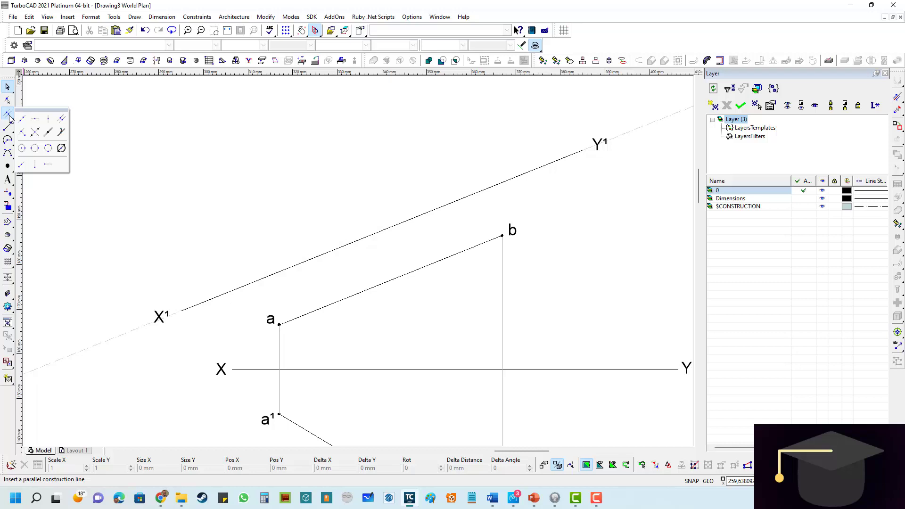
pyautogui.click(22, 136)
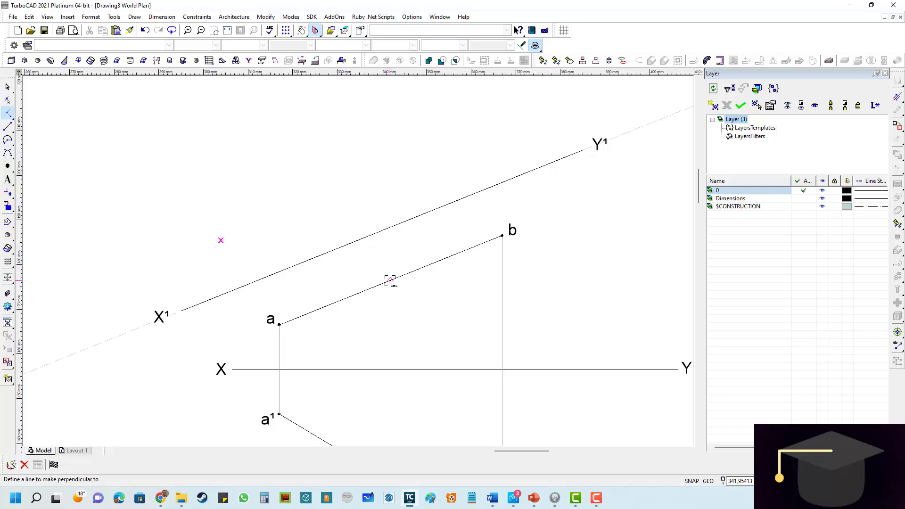
pyautogui.click(391, 282)
pyautogui.scroll(5, 278, 323)
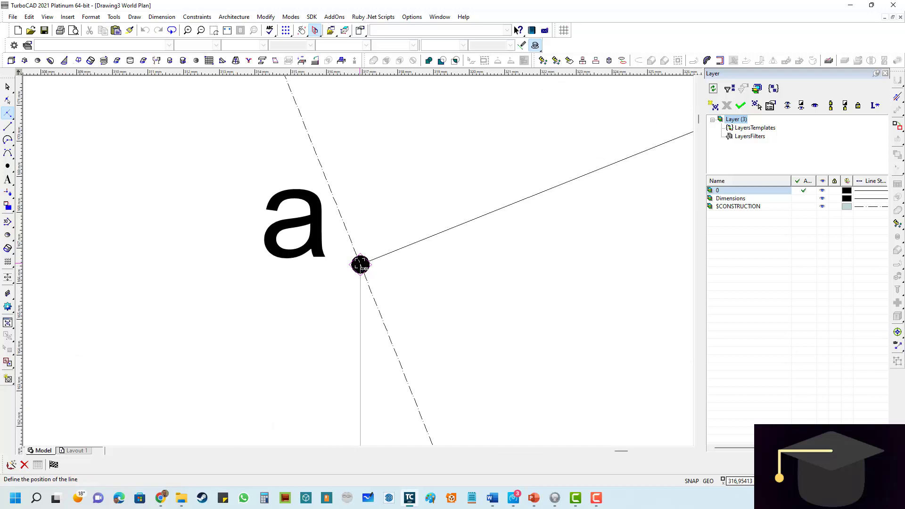
pyautogui.click(360, 265)
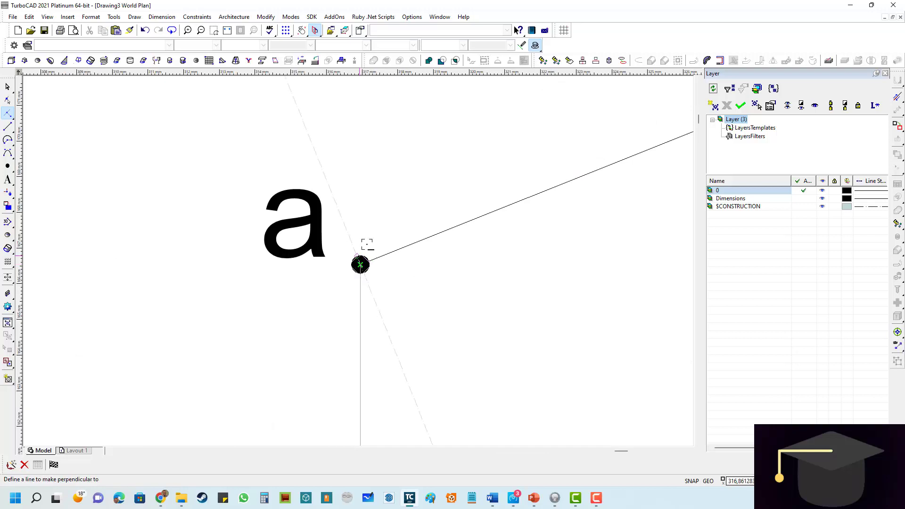
# - Place a second construction line perpendicular to ab through point b
pyautogui.scroll(-5, 360, 264)
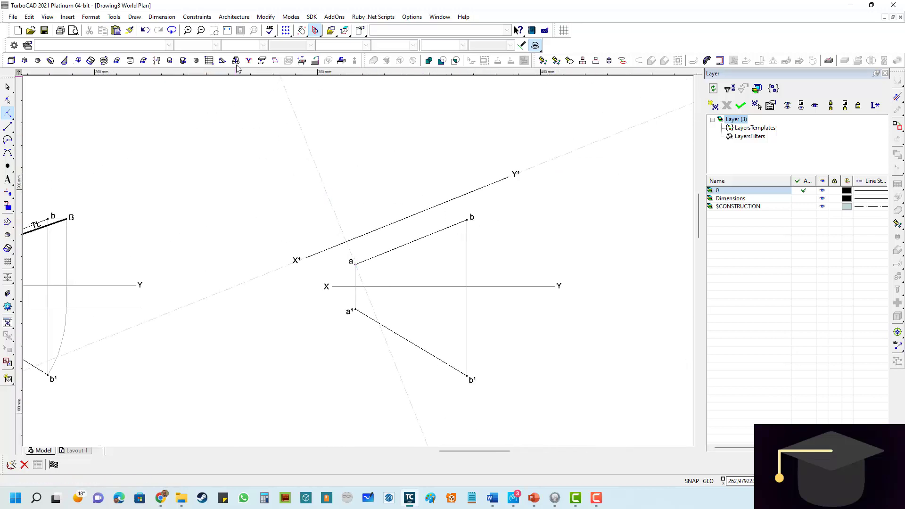
pyautogui.scroll(3, 359, 262)
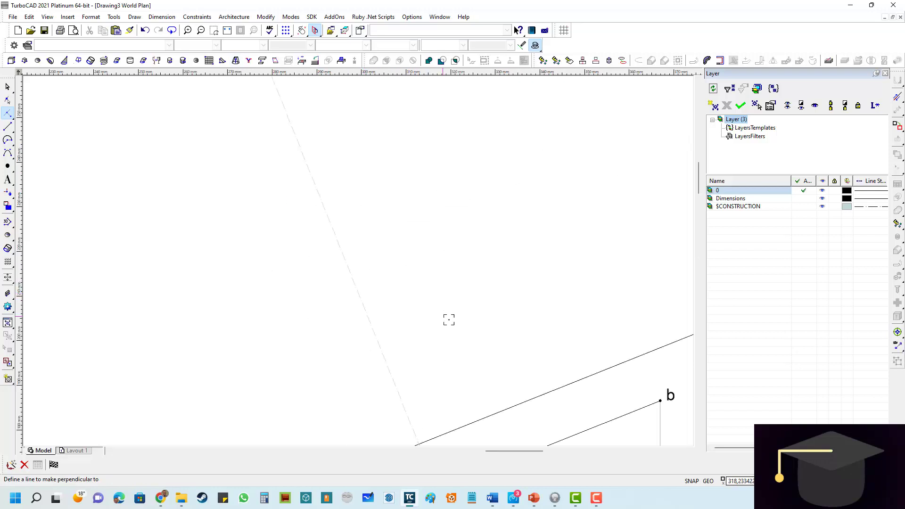
pyautogui.scroll(-3, 448, 317)
pyautogui.scroll(3, 387, 299)
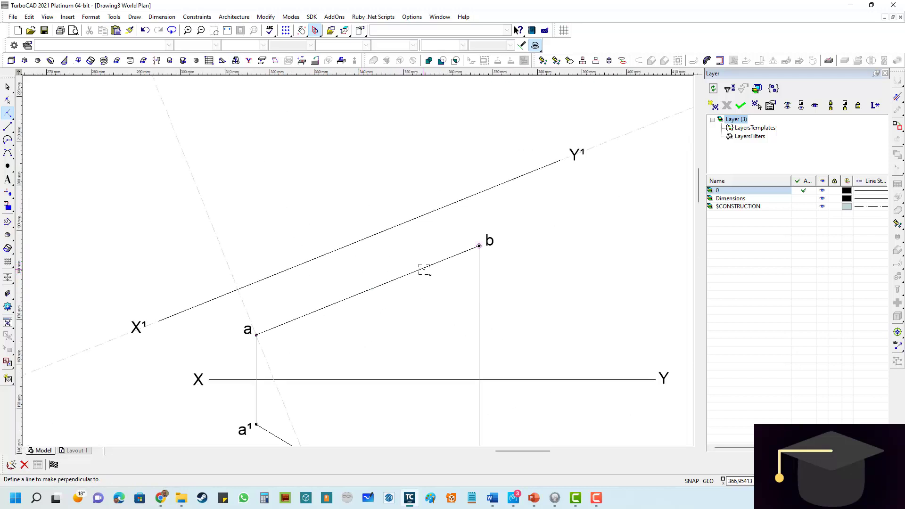
pyautogui.click(424, 269)
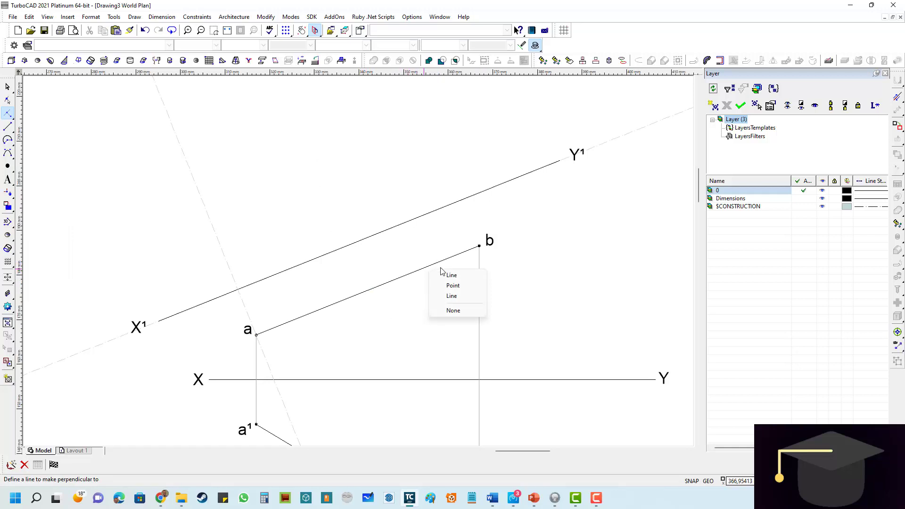
pyautogui.click(453, 297)
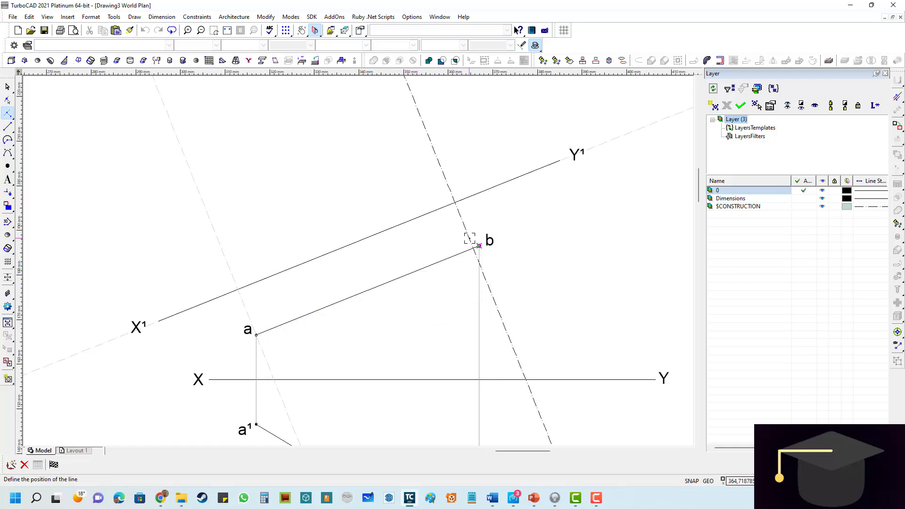
pyautogui.scroll(5, 469, 238)
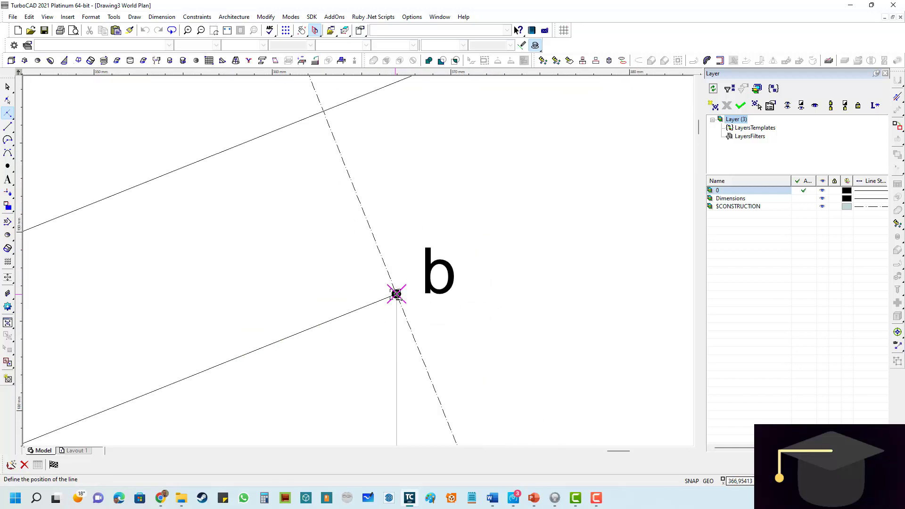
pyautogui.click(396, 294)
pyautogui.scroll(-8, 355, 259)
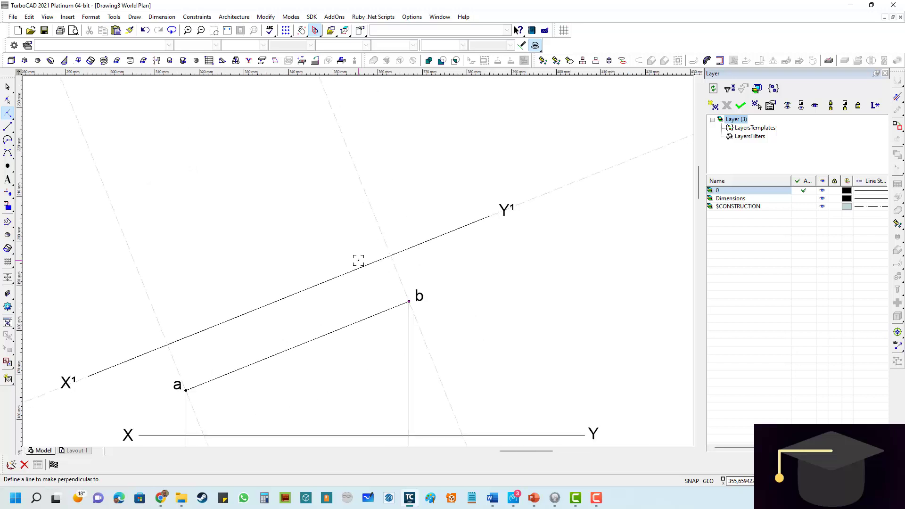
pyautogui.scroll(2, 351, 243)
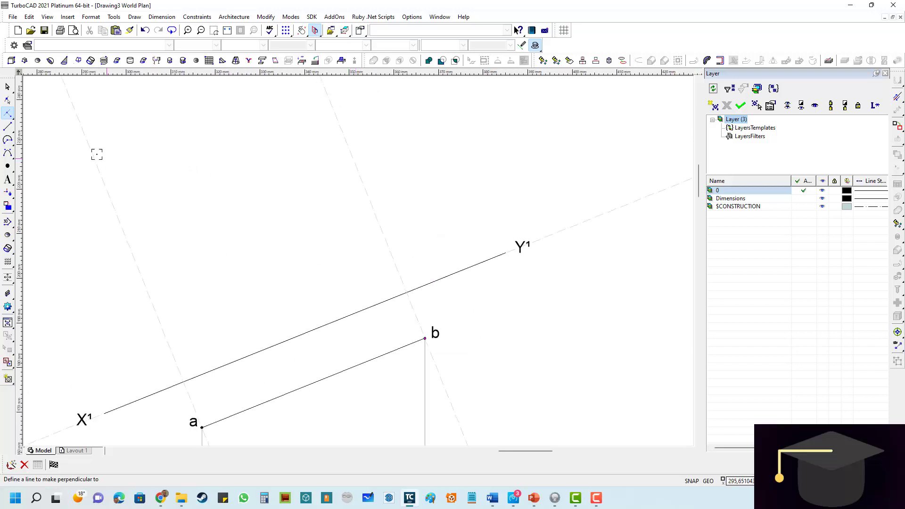
# - Draw a gray line about 80 mm long from point a along its perpendicular construction line, crossing X¹Y¹
pyautogui.click(12, 127)
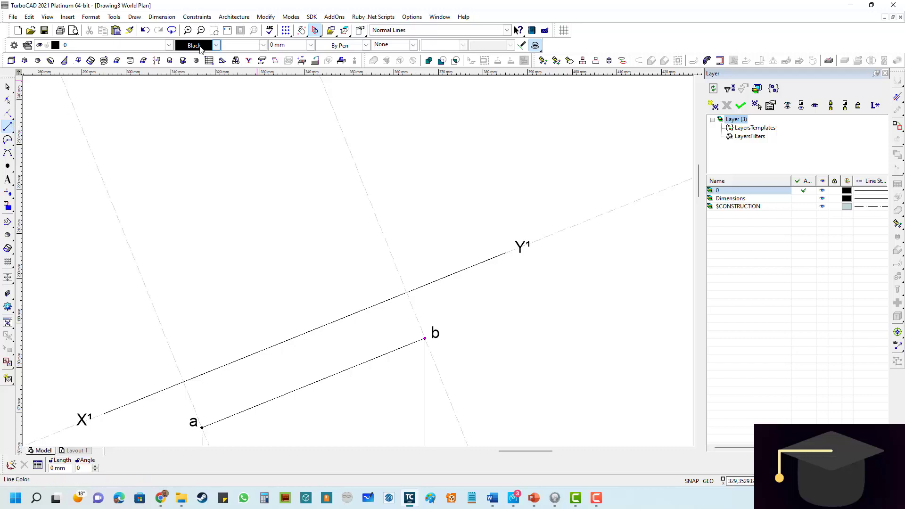
pyautogui.click(216, 45)
pyautogui.click(223, 84)
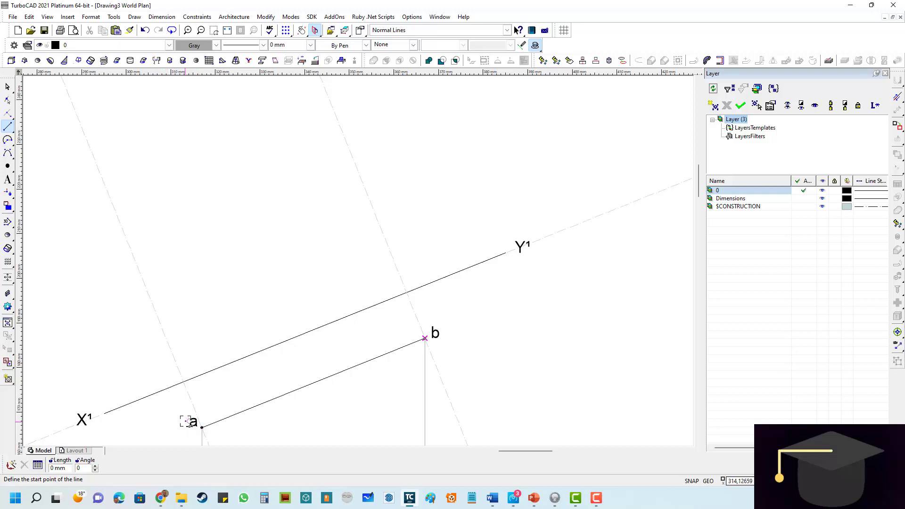
pyautogui.scroll(4, 188, 420)
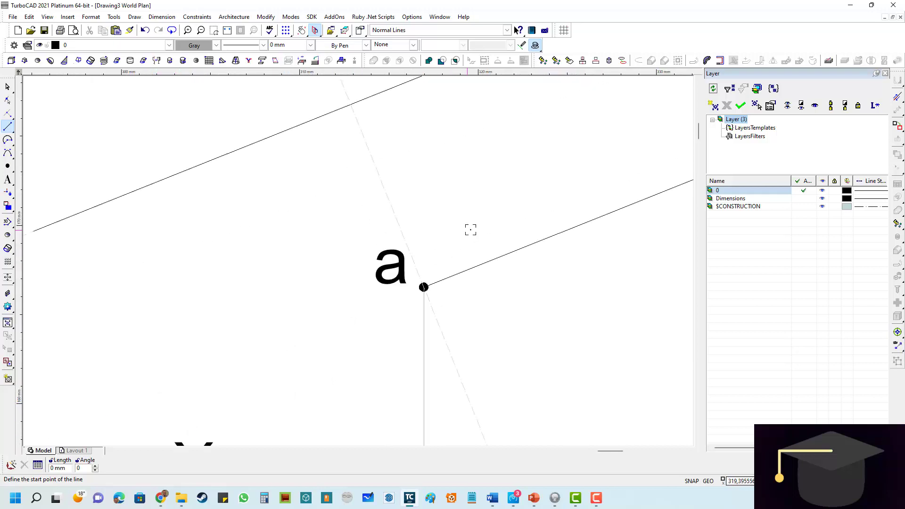
pyautogui.click(424, 288)
pyautogui.scroll(-4, 363, 258)
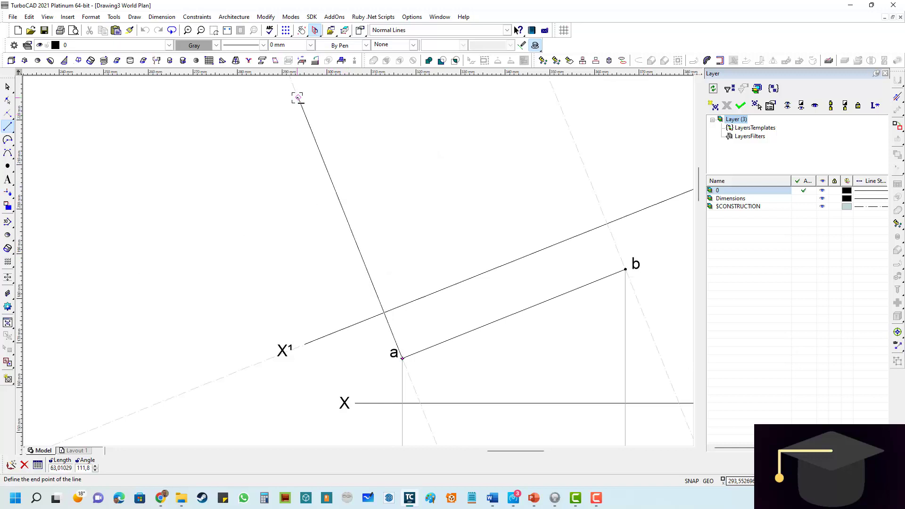
pyautogui.scroll(-2, 302, 99)
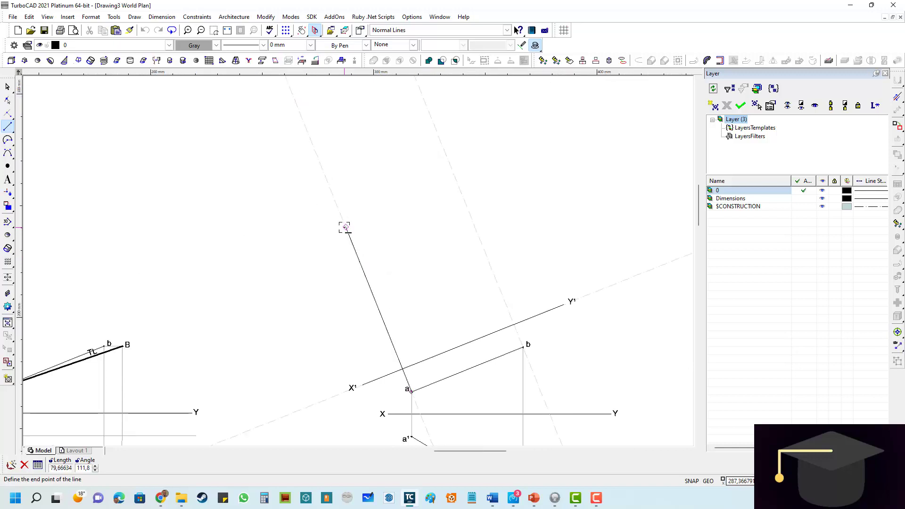
pyautogui.click(345, 227)
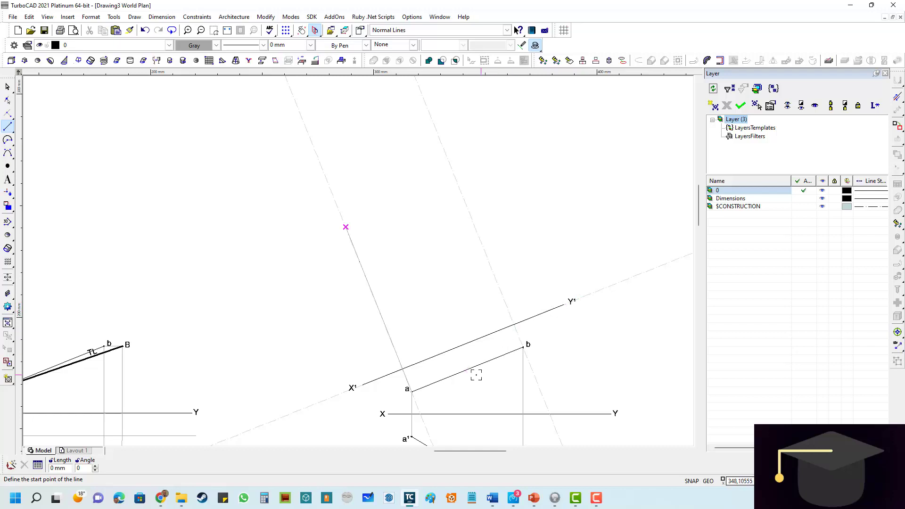
# - Draw a gray projector line from point b along its perpendicular construction line to beyond X¹Y¹
pyautogui.scroll(2, 476, 375)
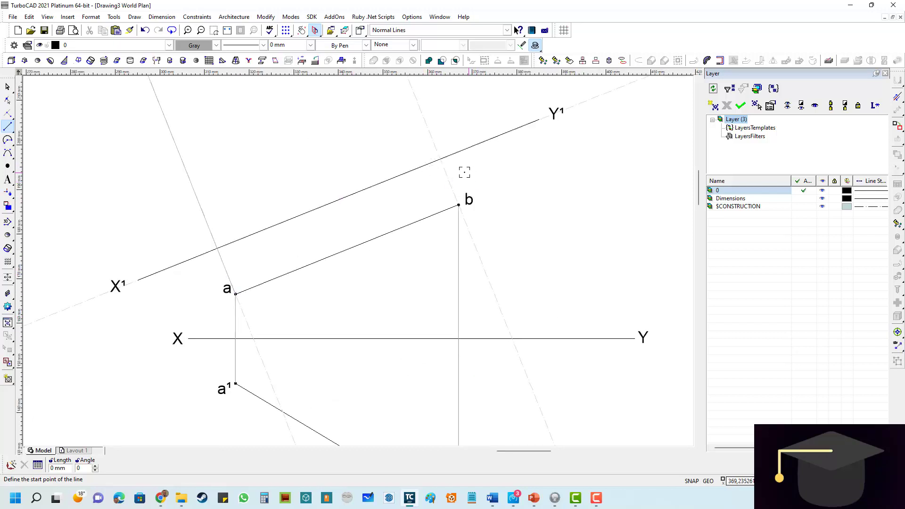
pyautogui.scroll(3, 464, 172)
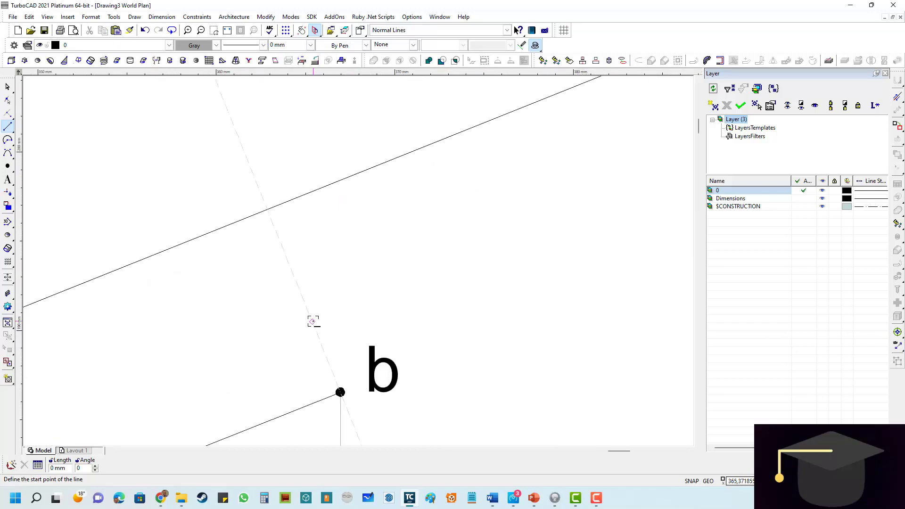
pyautogui.click(341, 393)
pyautogui.scroll(-6, 358, 259)
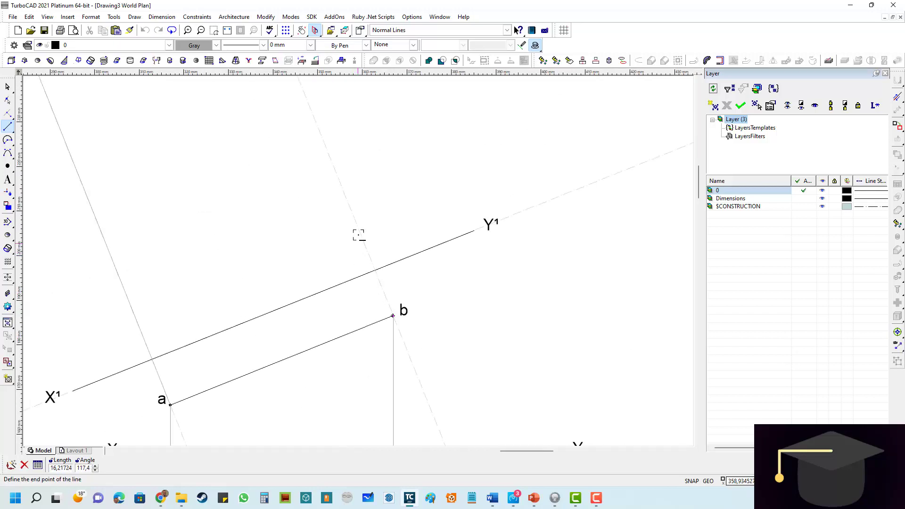
pyautogui.click(316, 152)
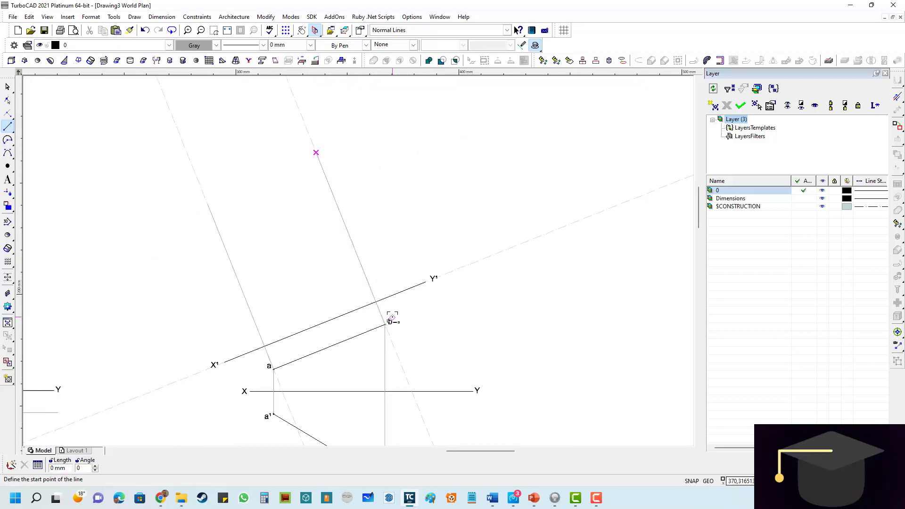
# - Clear all construction geometry from the drawing, keeping the drawn projectors
pyautogui.scroll(-3, 307, 268)
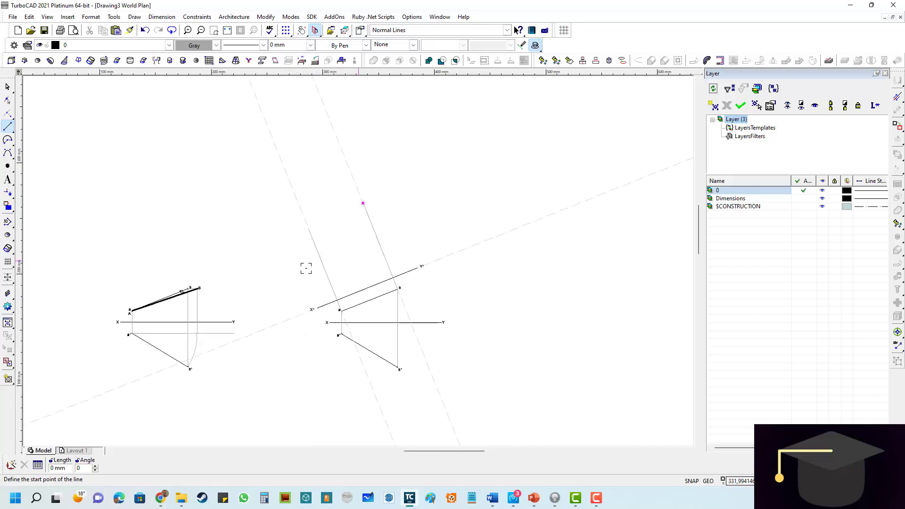
pyautogui.scroll(3, 350, 263)
pyautogui.scroll(-3, 358, 260)
pyautogui.scroll(3, 352, 274)
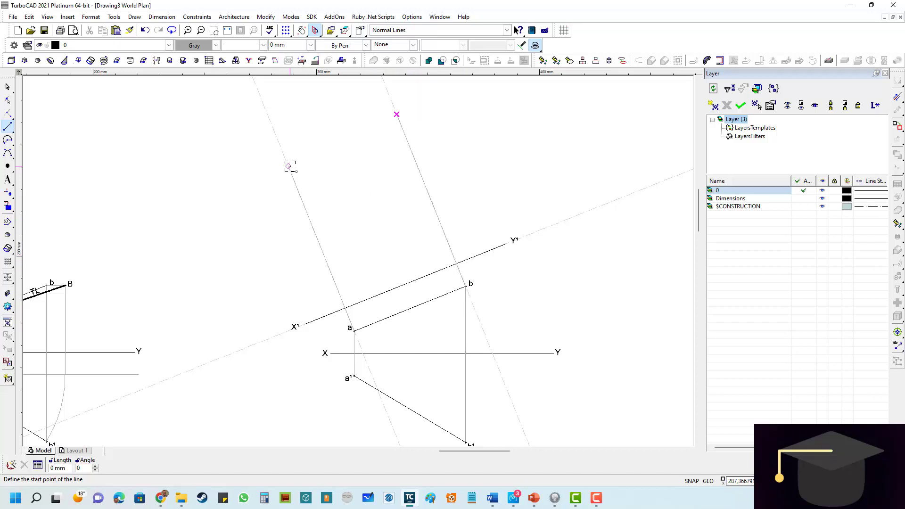
pyautogui.click(30, 18)
pyautogui.moveTo(47, 123)
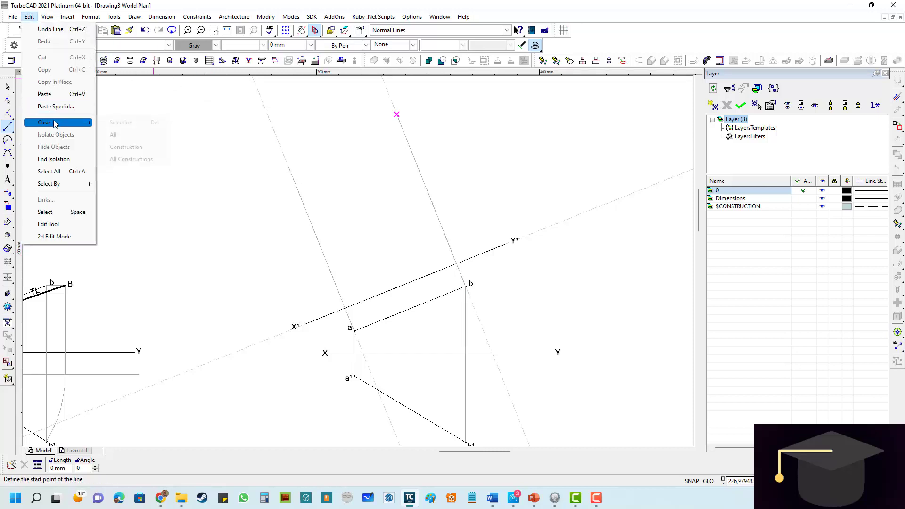
pyautogui.click(118, 159)
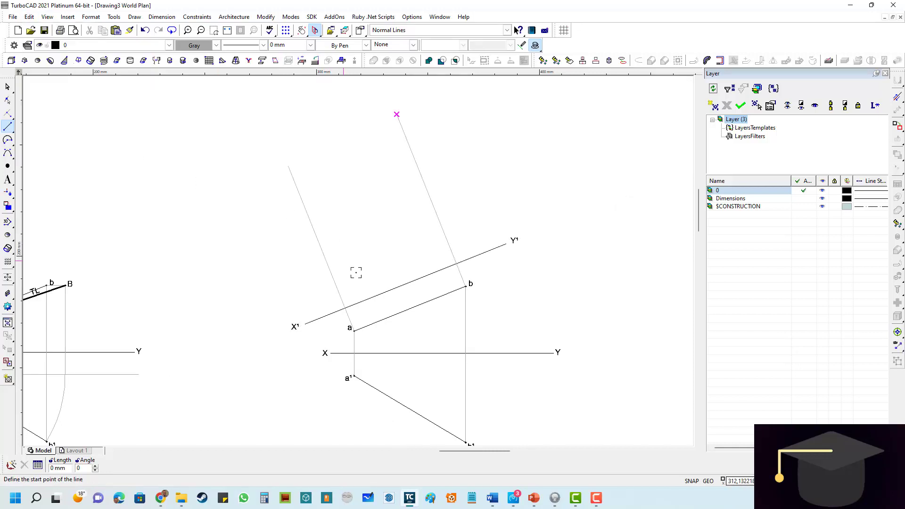
# - Try to place a construction circle centred where projector aa¹ crosses XY, with its circumference through a¹
pyautogui.scroll(-2, 357, 267)
pyautogui.scroll(2, 360, 262)
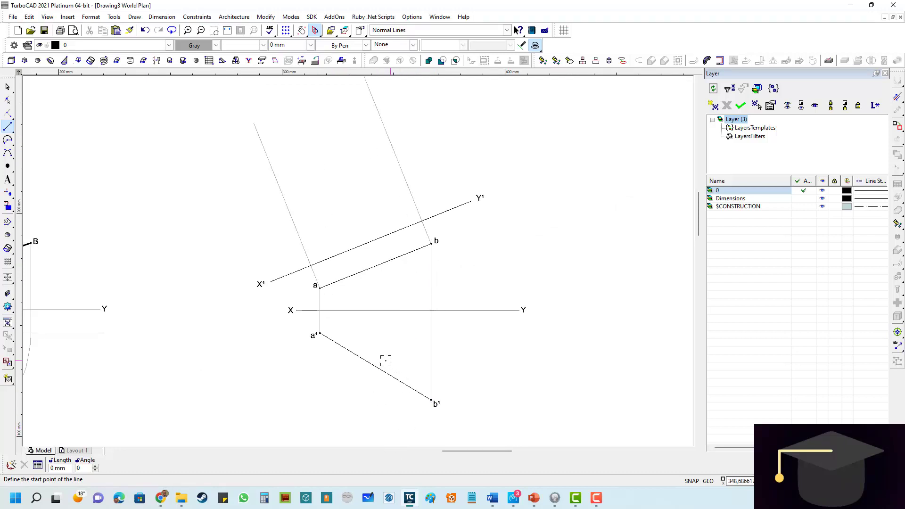
pyautogui.scroll(3, 352, 340)
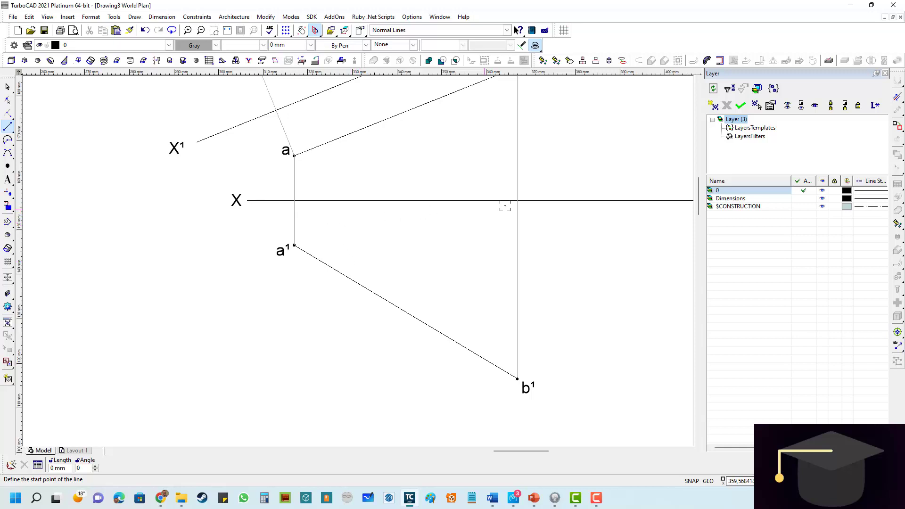
pyautogui.scroll(2, 307, 208)
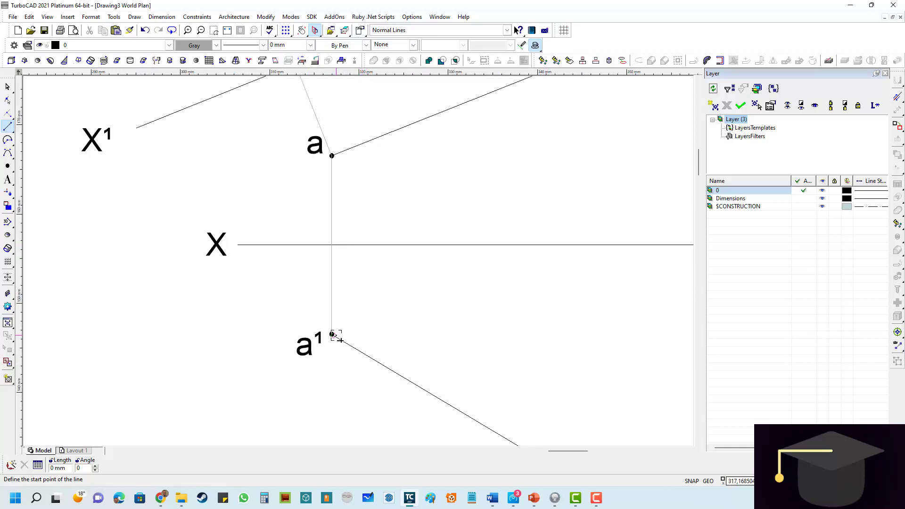
pyautogui.click(8, 113)
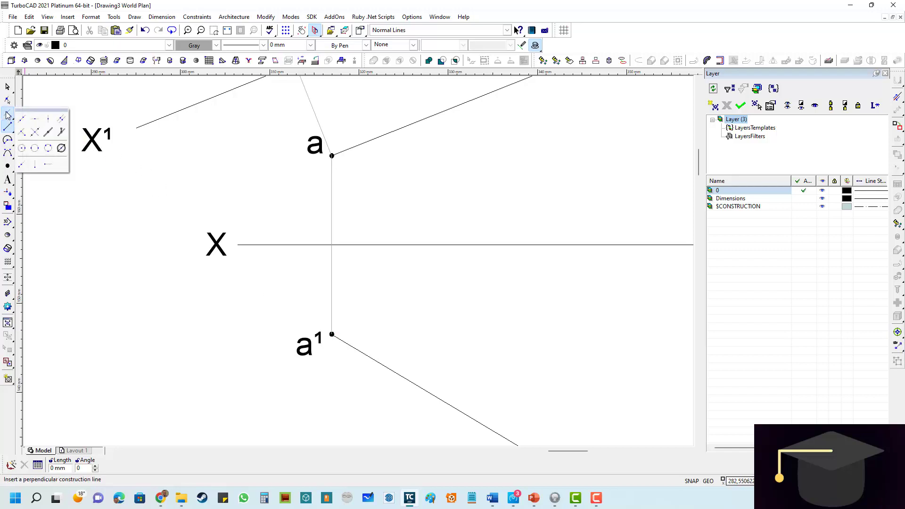
pyautogui.click(22, 152)
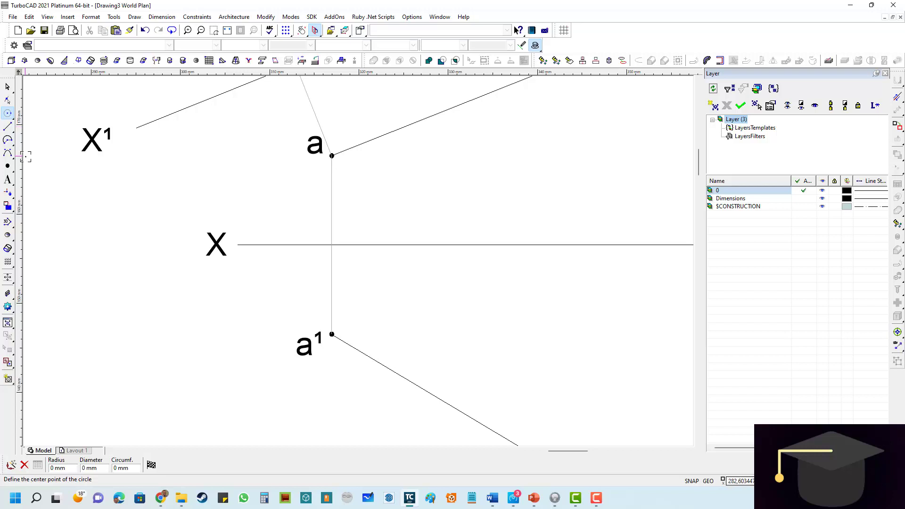
pyautogui.scroll(-2, 366, 259)
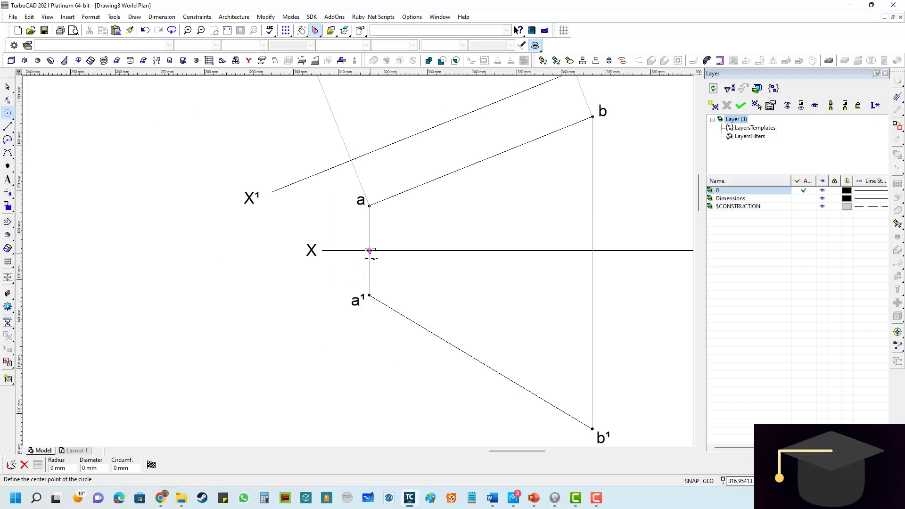
pyautogui.scroll(2, 370, 252)
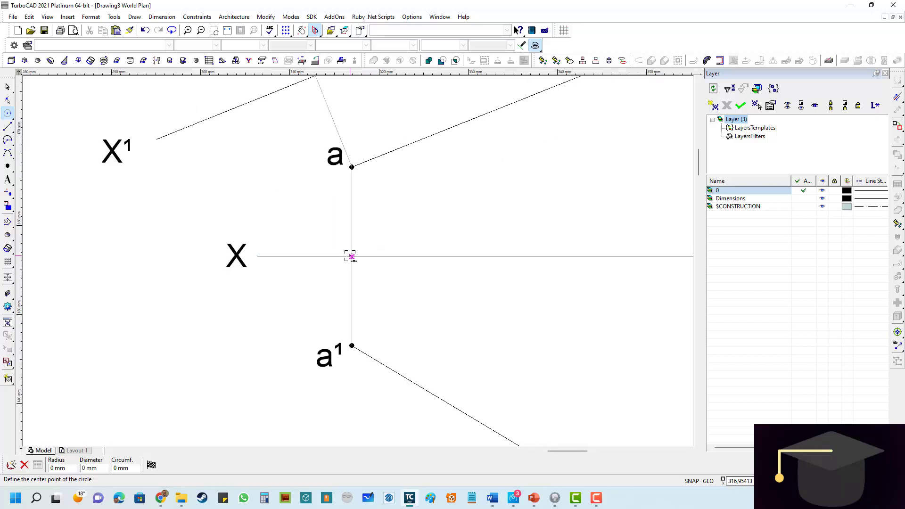
pyautogui.click(351, 256)
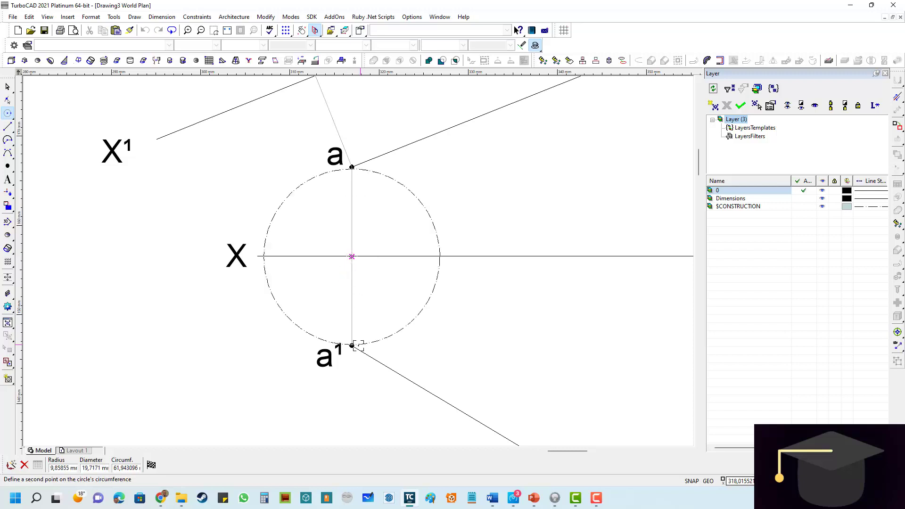
pyautogui.click(351, 346)
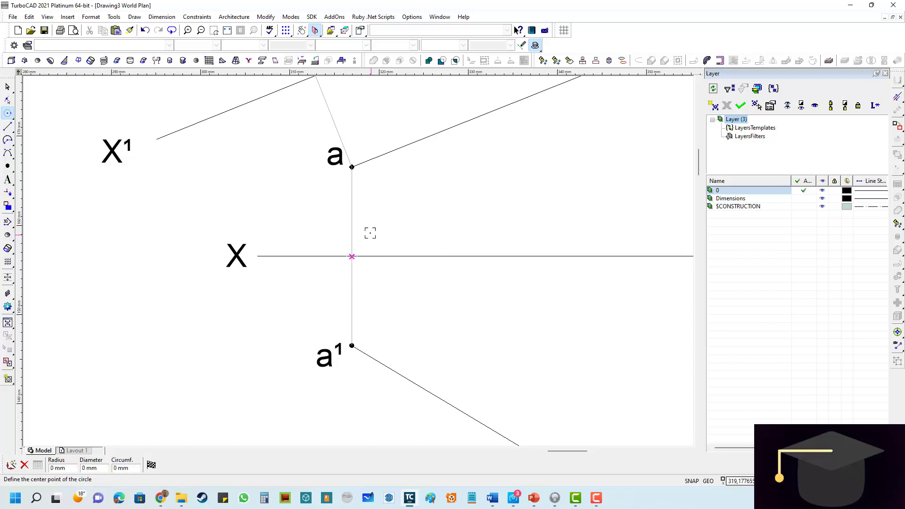
# - Place a construction circle of radius 10 mm centred where the projector from a crosses X¹Y¹
pyautogui.scroll(-2, 345, 241)
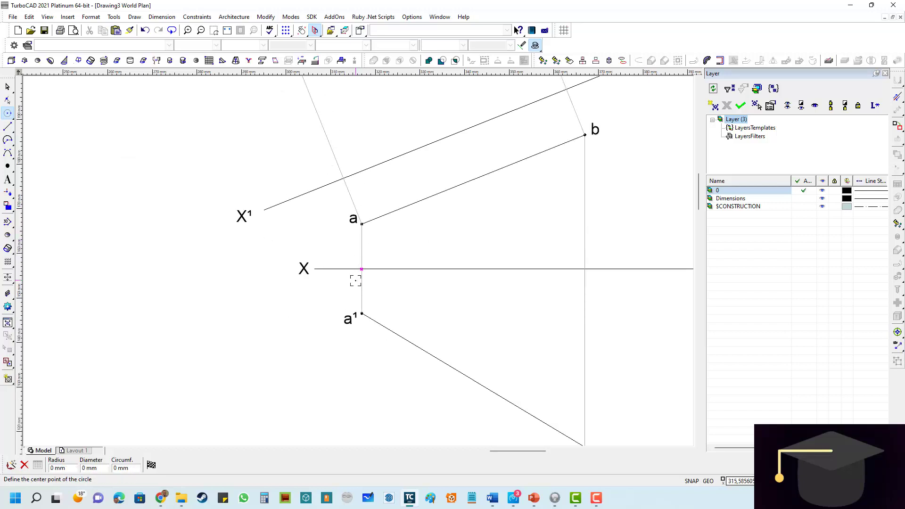
pyautogui.scroll(2, 356, 269)
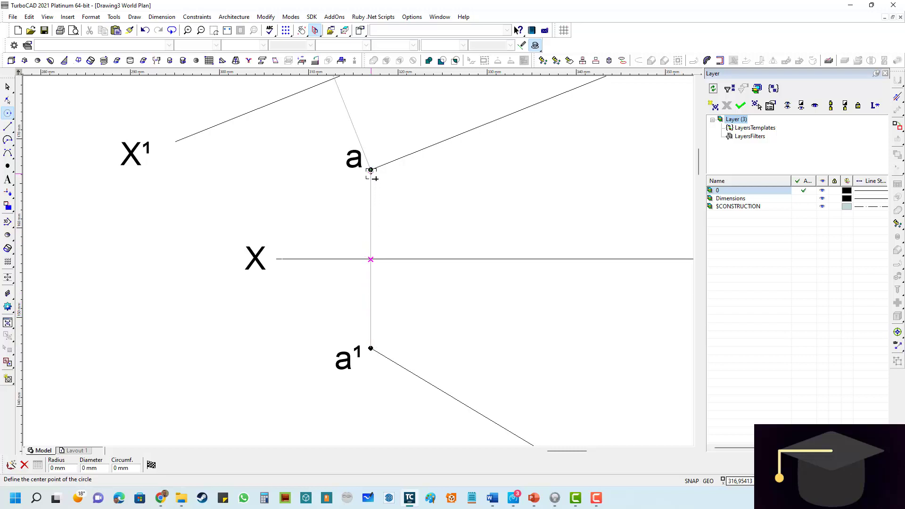
pyautogui.scroll(-3, 371, 170)
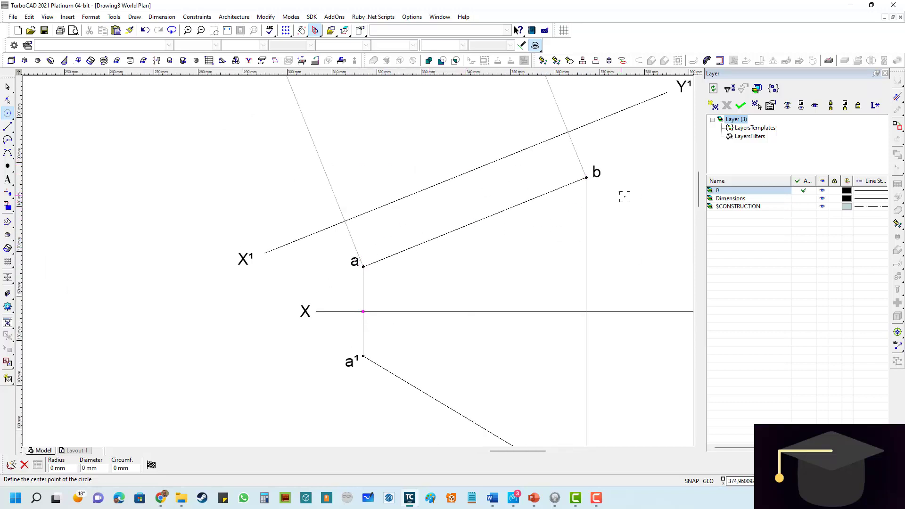
pyautogui.scroll(4, 360, 245)
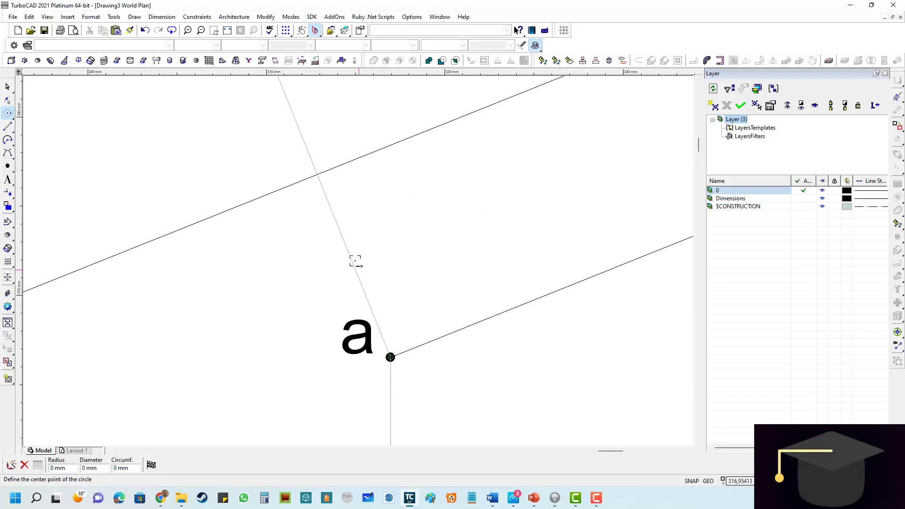
pyautogui.scroll(-2, 354, 259)
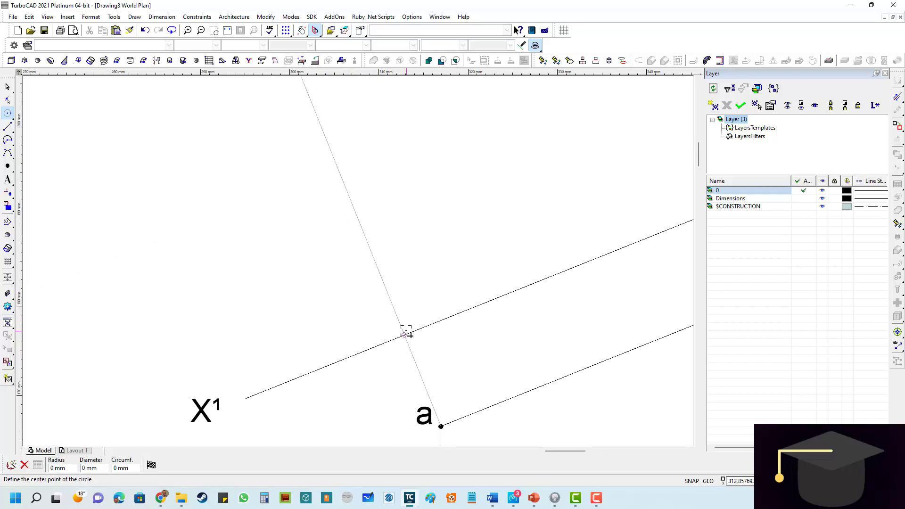
pyautogui.scroll(2, 404, 334)
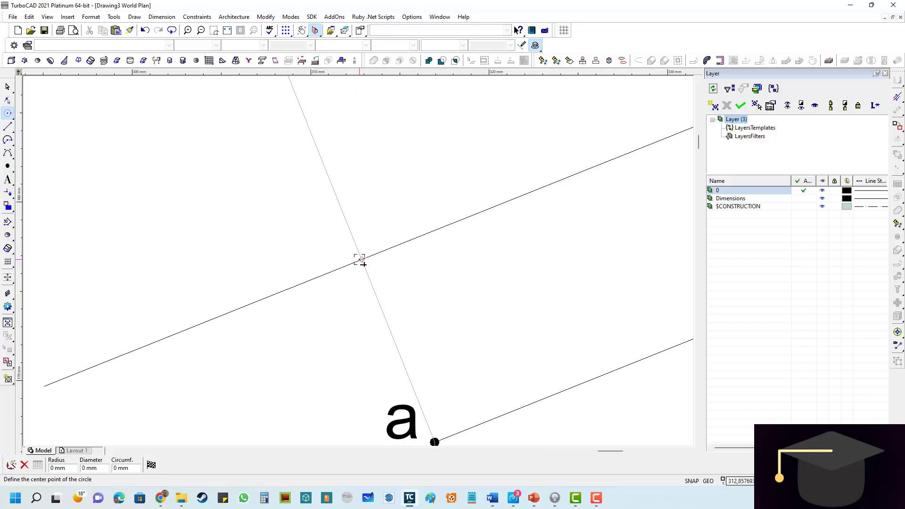
pyautogui.click(360, 260)
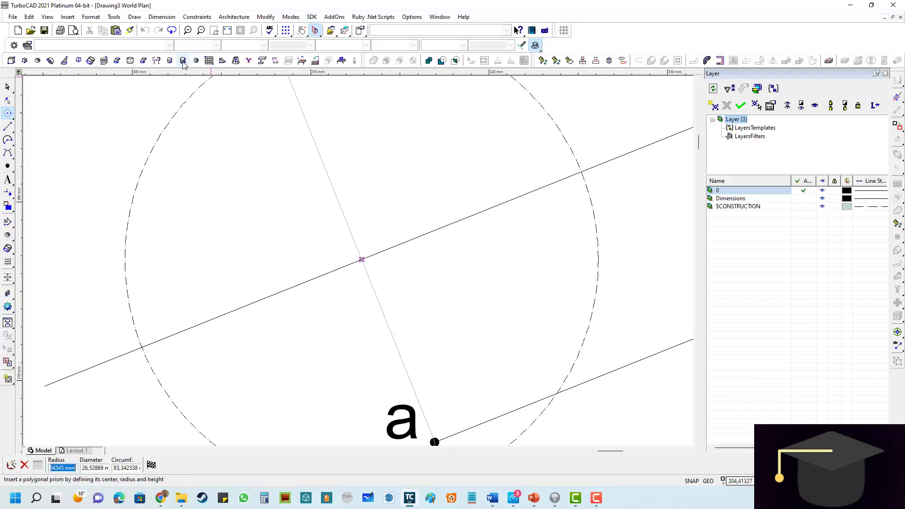
pyautogui.write('10')
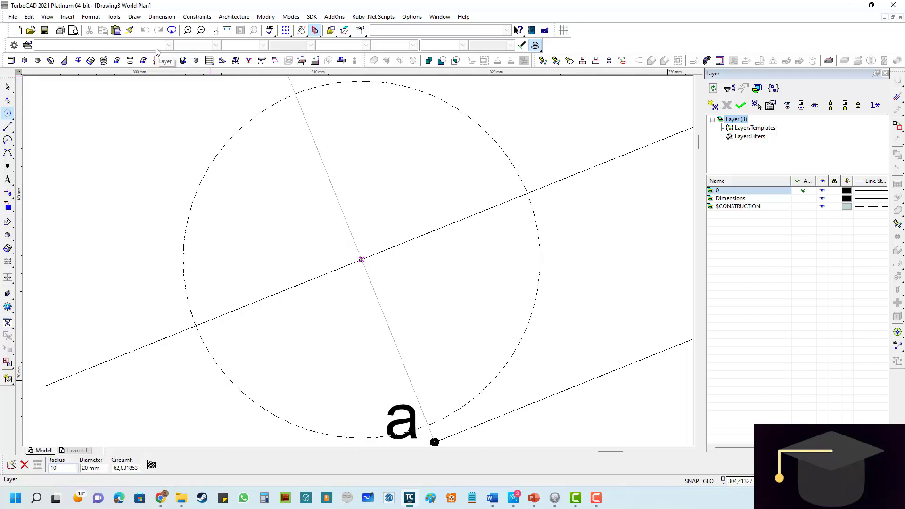
pyautogui.press('Return')
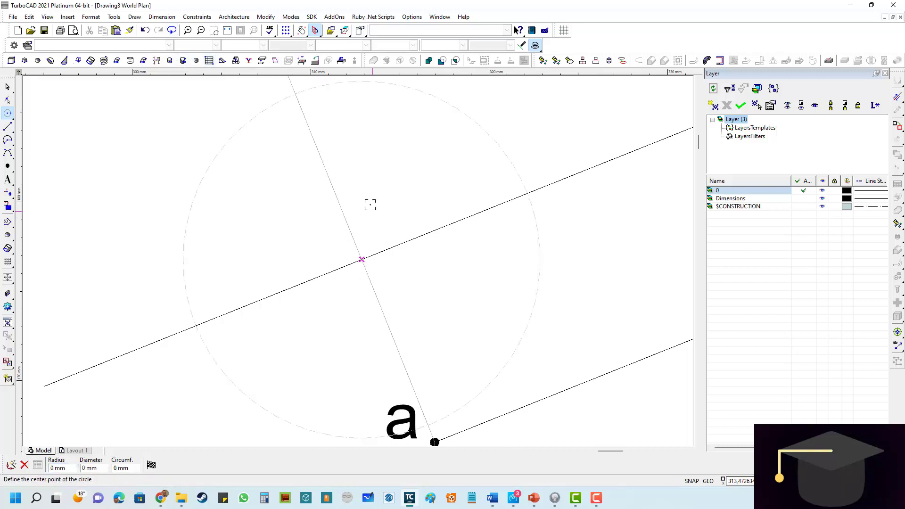
# - Place a circle point where the construction circle meets the projector from a, on the far side of X¹Y¹
pyautogui.scroll(-2, 371, 204)
pyautogui.click(8, 166)
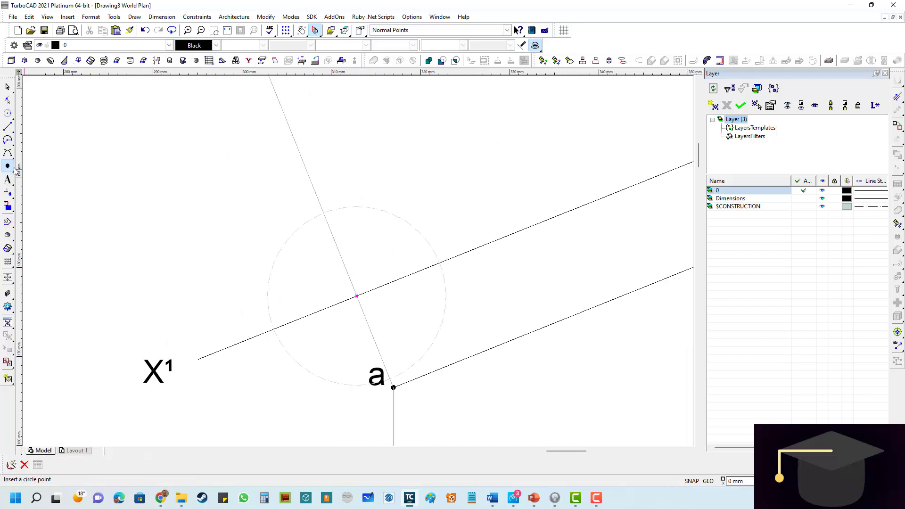
pyautogui.scroll(2, 323, 210)
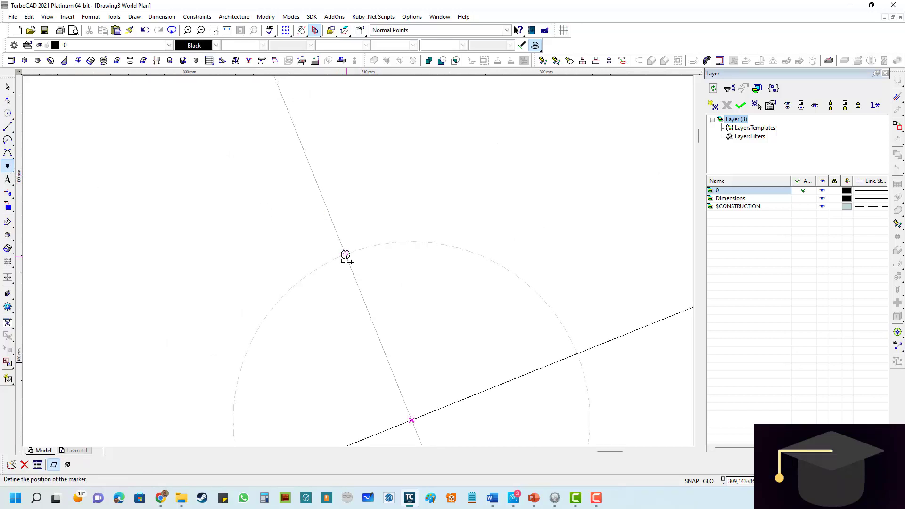
pyautogui.click(346, 255)
pyautogui.scroll(-2, 337, 287)
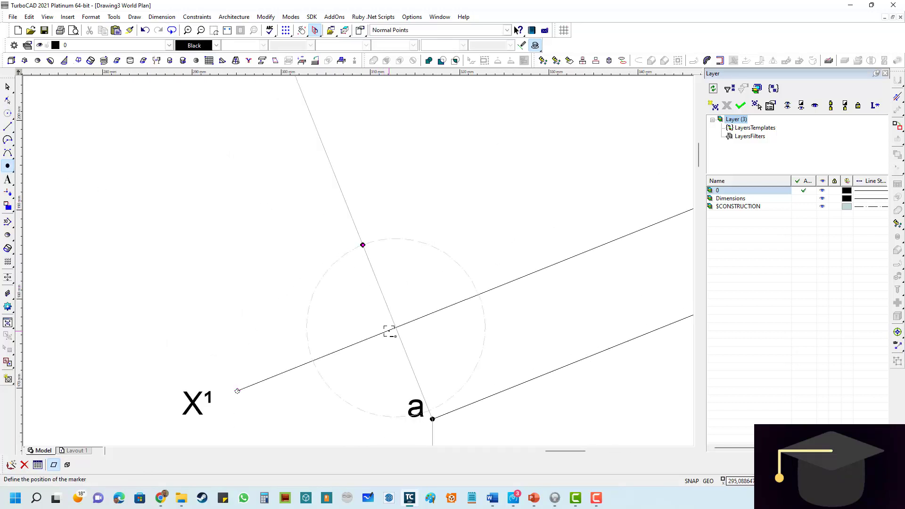
# - Compare the new point's distance from X¹Y¹ with the distance of a¹ from XY
pyautogui.scroll(-2, 359, 272)
pyautogui.scroll(2, 369, 302)
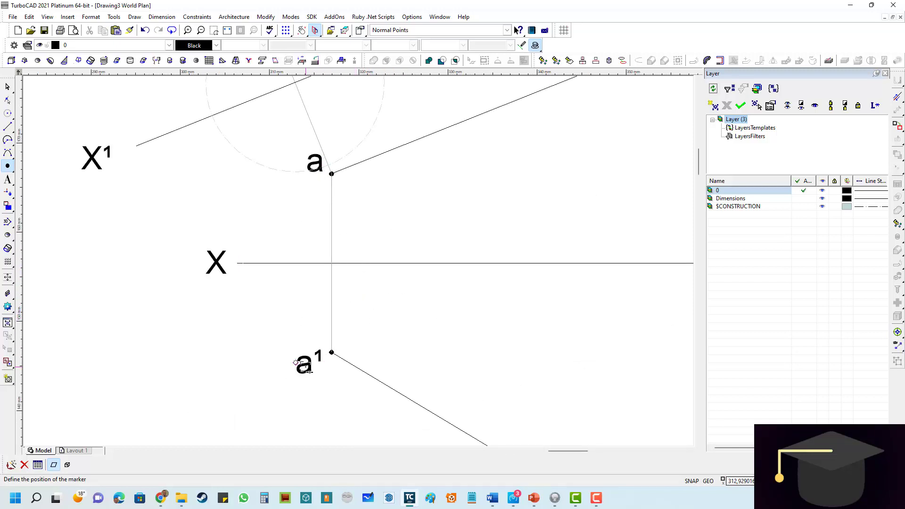
pyautogui.scroll(-4, 362, 196)
pyautogui.scroll(2, 369, 160)
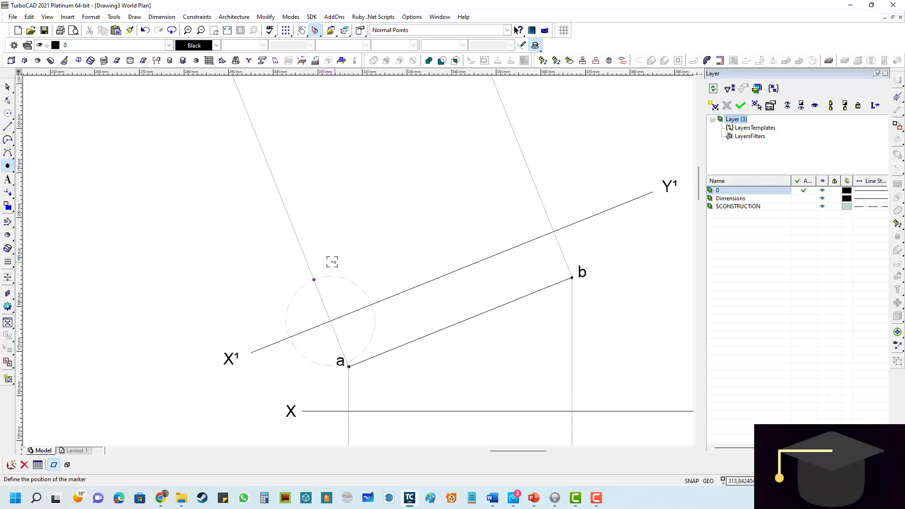
pyautogui.scroll(4, 287, 307)
pyautogui.scroll(-2, 319, 360)
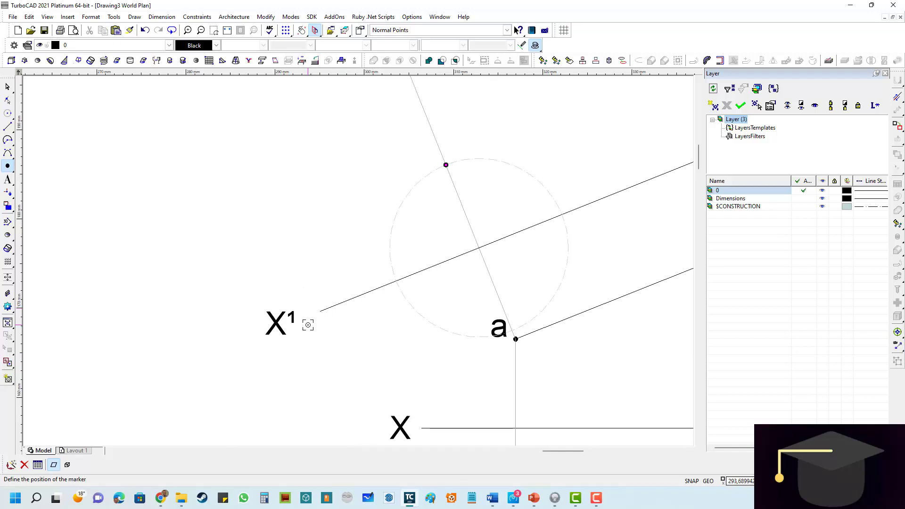
pyautogui.scroll(2, 308, 325)
pyautogui.scroll(-3, 346, 253)
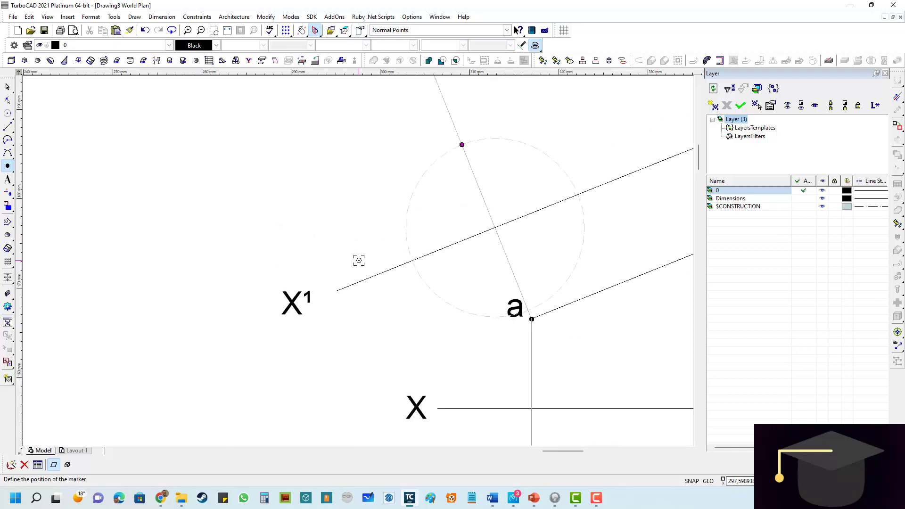
pyautogui.scroll(-2, 432, 234)
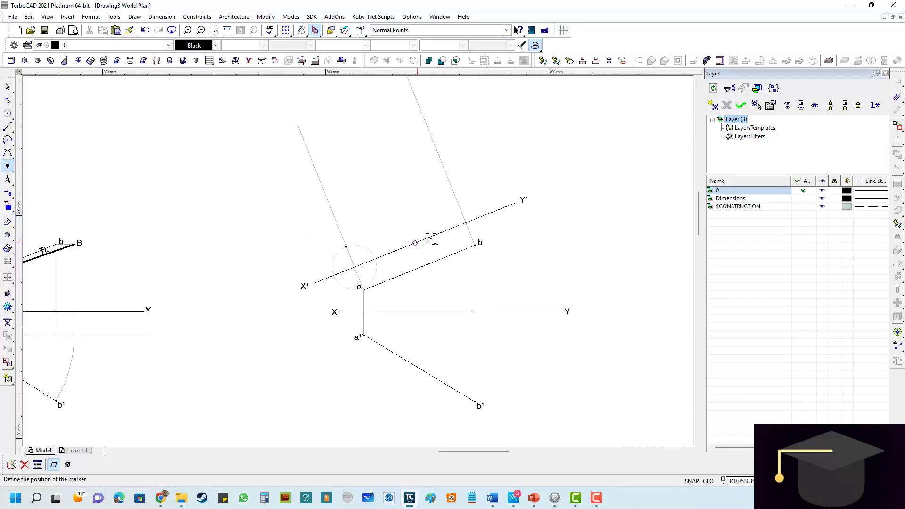
pyautogui.scroll(2, 502, 210)
pyautogui.scroll(-2, 285, 271)
pyautogui.scroll(2, 238, 281)
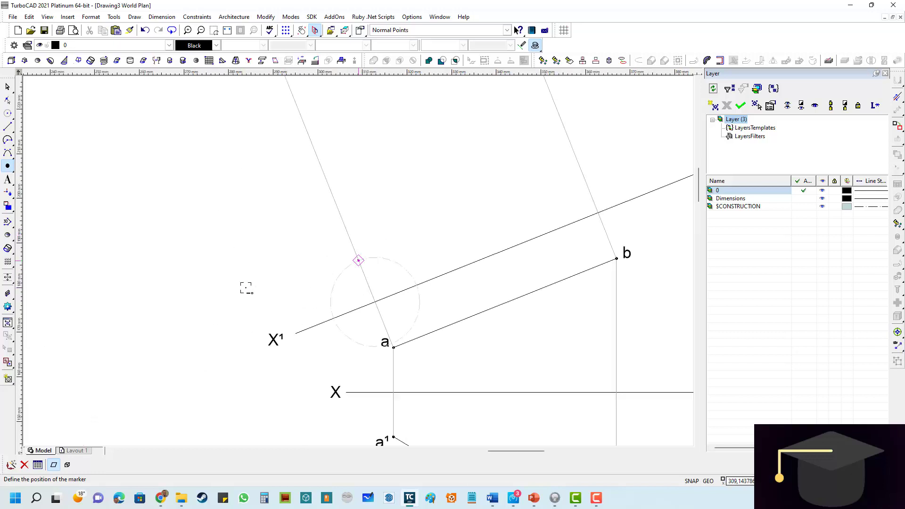
pyautogui.scroll(2, 389, 267)
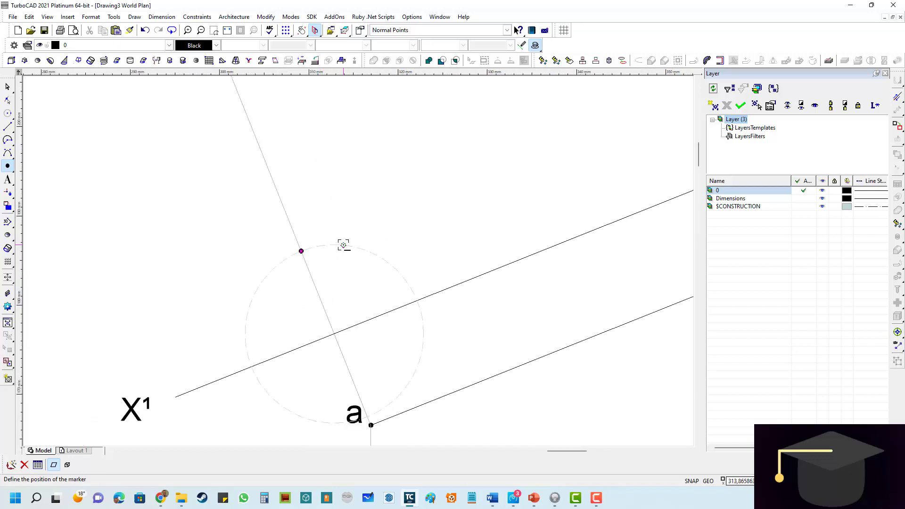
# - Add the text label a² near the new point on the projector from a, with a text height of 4 mm
pyautogui.click(8, 179)
pyautogui.scroll(2, 248, 252)
pyautogui.click(307, 319)
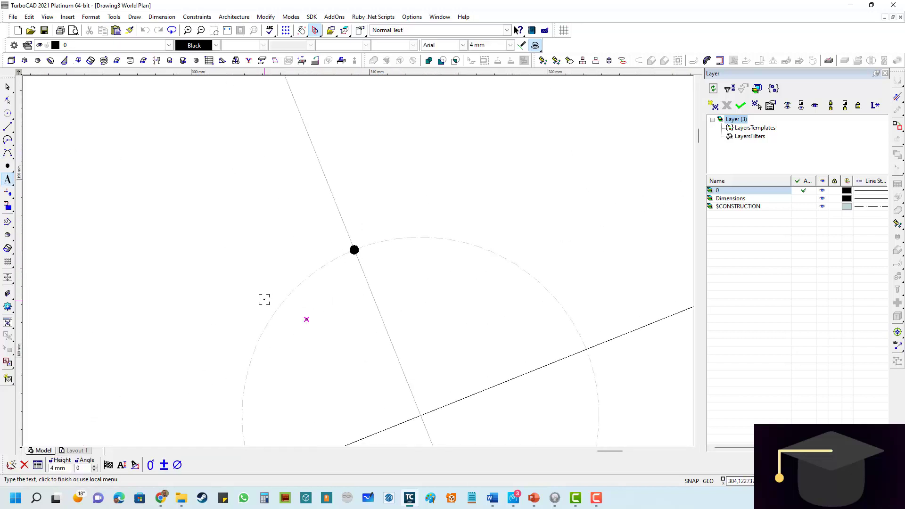
pyautogui.write('a')
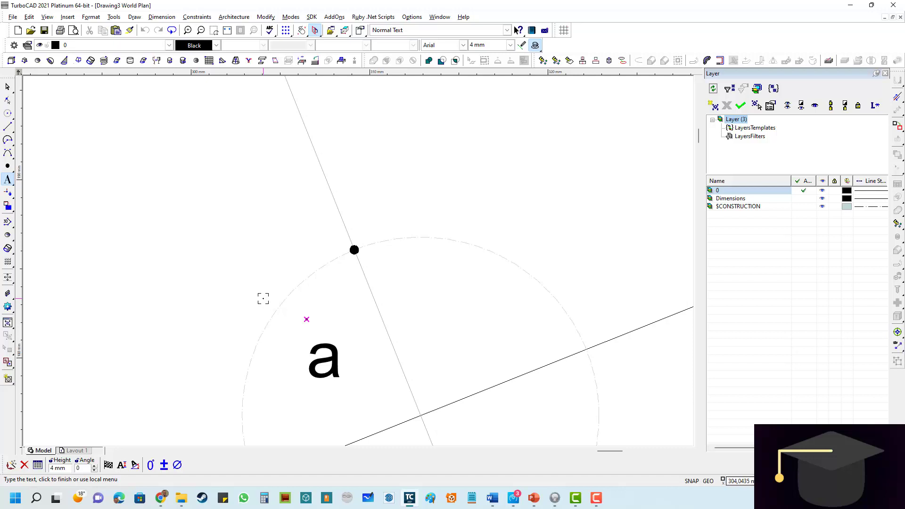
pyautogui.write('²')
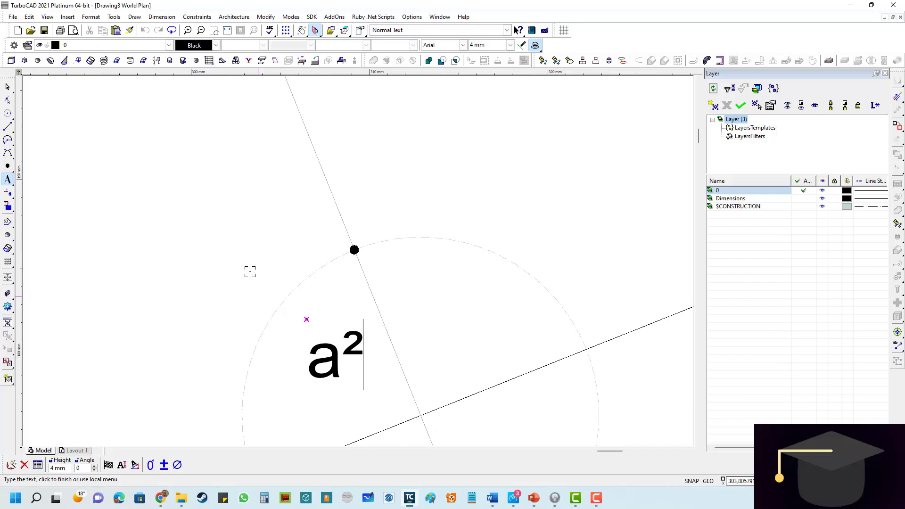
pyautogui.click(428, 168)
# - Move the a² label up so it sits directly beside its point, and deselect it
pyautogui.click(7, 86)
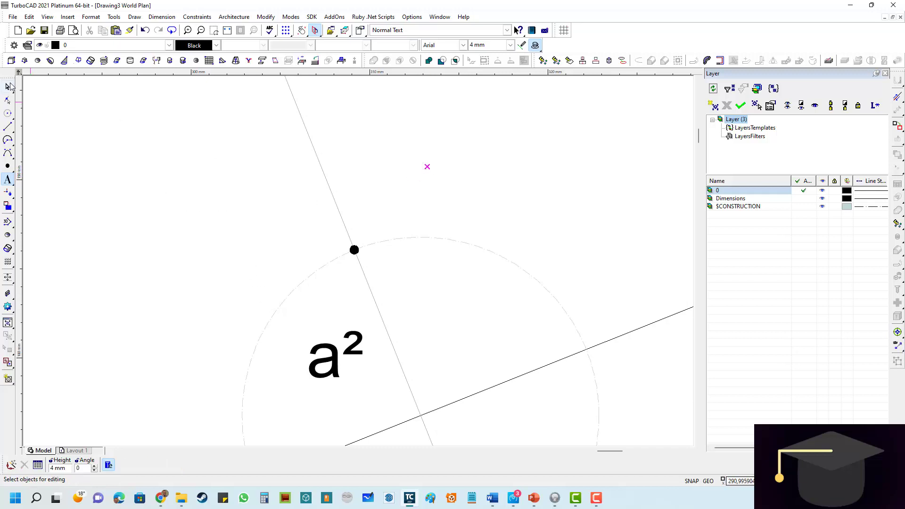
pyautogui.click(331, 350)
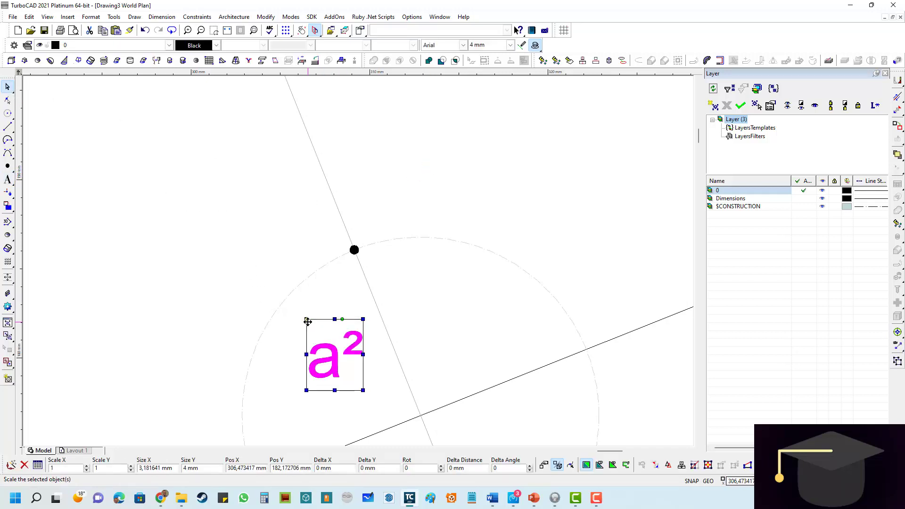
pyautogui.click(307, 320)
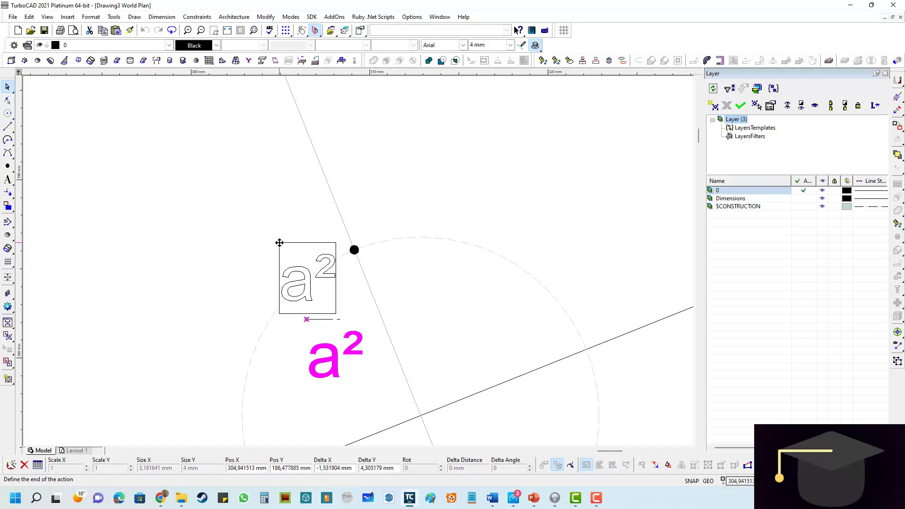
pyautogui.click(279, 242)
pyautogui.click(199, 196)
pyautogui.scroll(-2, 227, 200)
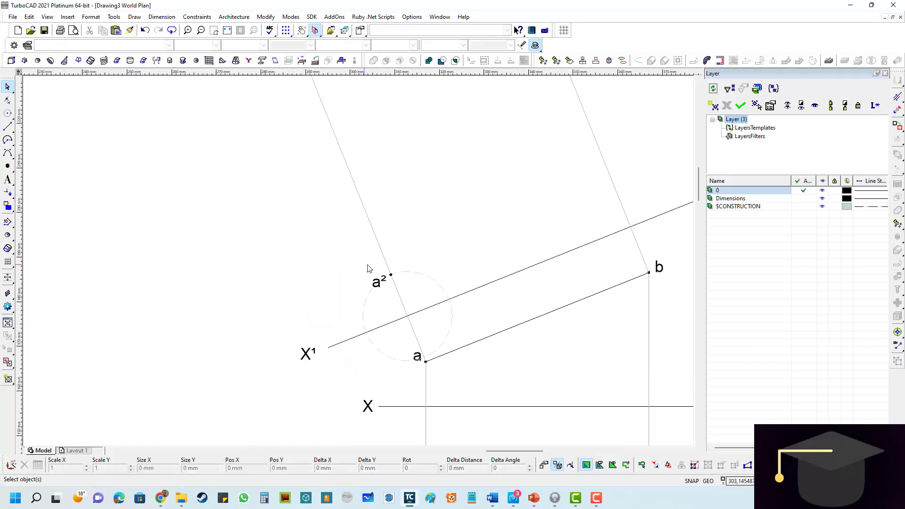
# - Measure the distance from XY to b¹ using a trial circle centred where projector bb¹ crosses XY, leaving no circle behind
pyautogui.scroll(-1, 415, 264)
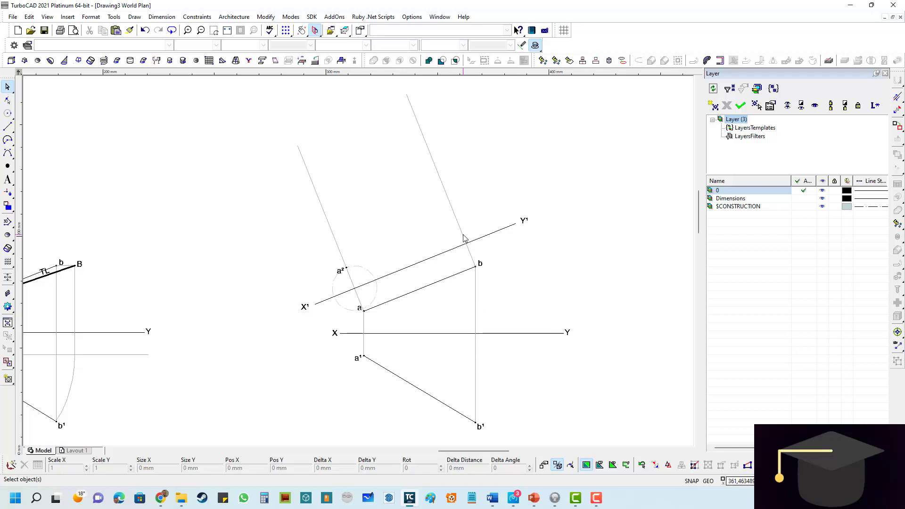
pyautogui.scroll(2, 463, 236)
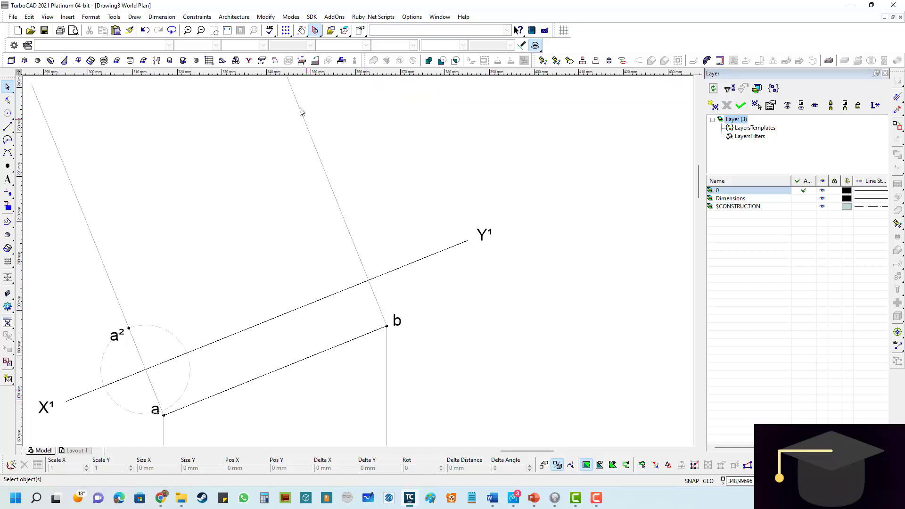
pyautogui.scroll(-2, 357, 225)
pyautogui.scroll(2, 370, 340)
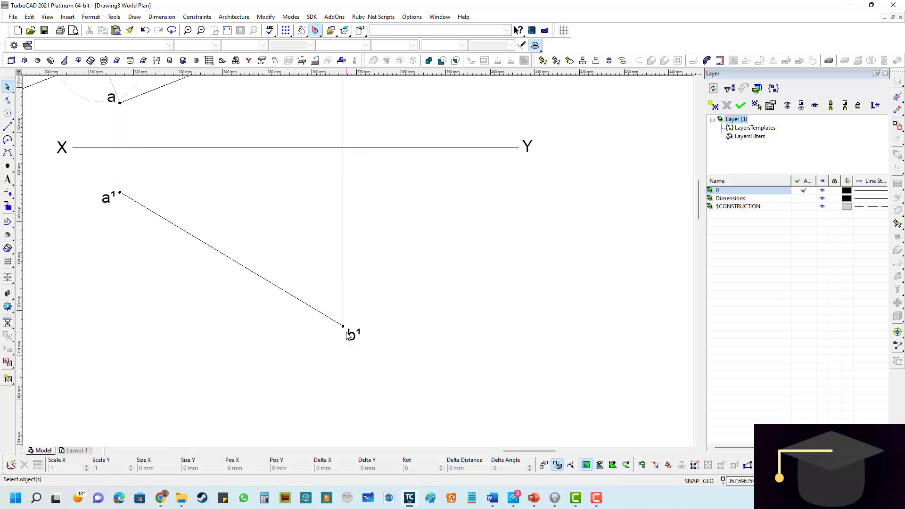
pyautogui.click(7, 114)
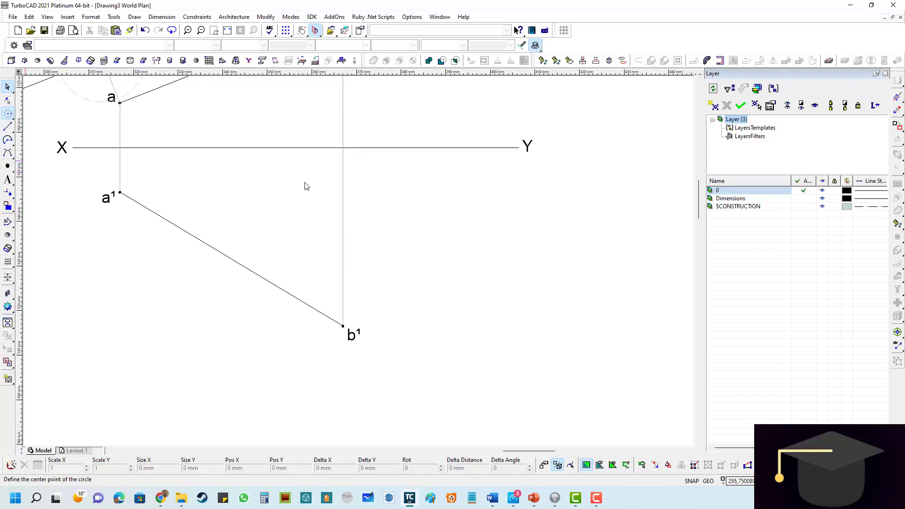
pyautogui.click(343, 147)
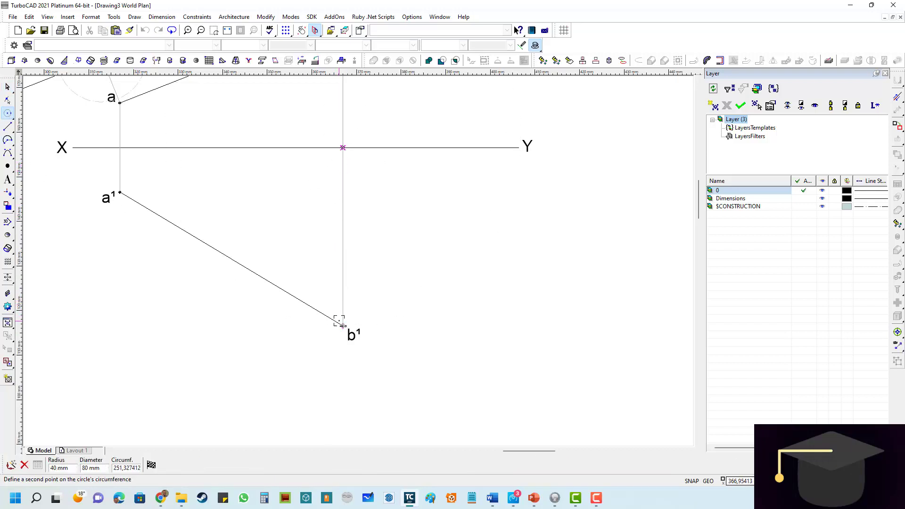
pyautogui.press('Escape')
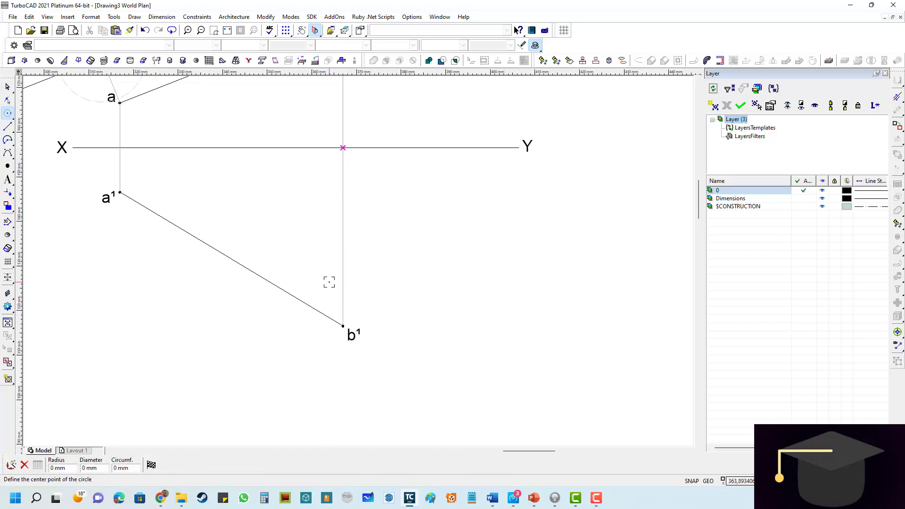
# - Place a construction circle of radius 40 mm centred where the projector from b crosses X¹Y¹
pyautogui.scroll(-2, 389, 243)
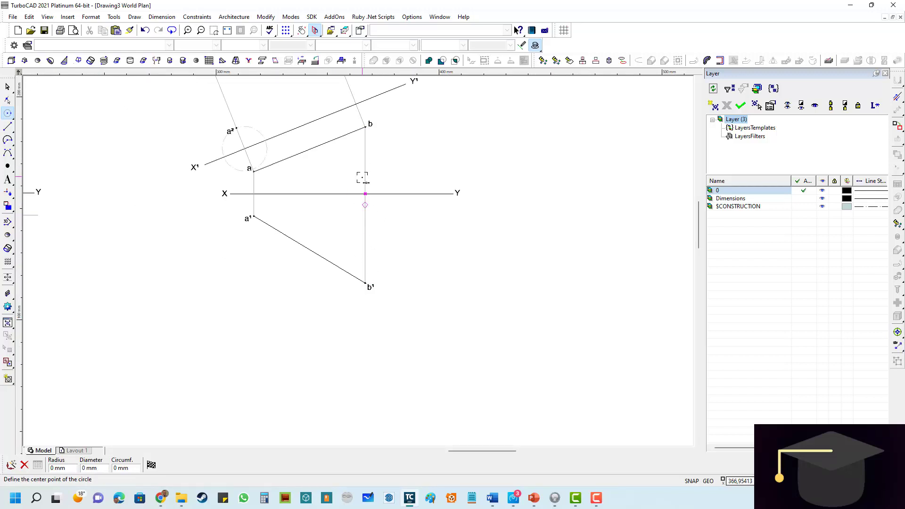
pyautogui.scroll(2, 349, 85)
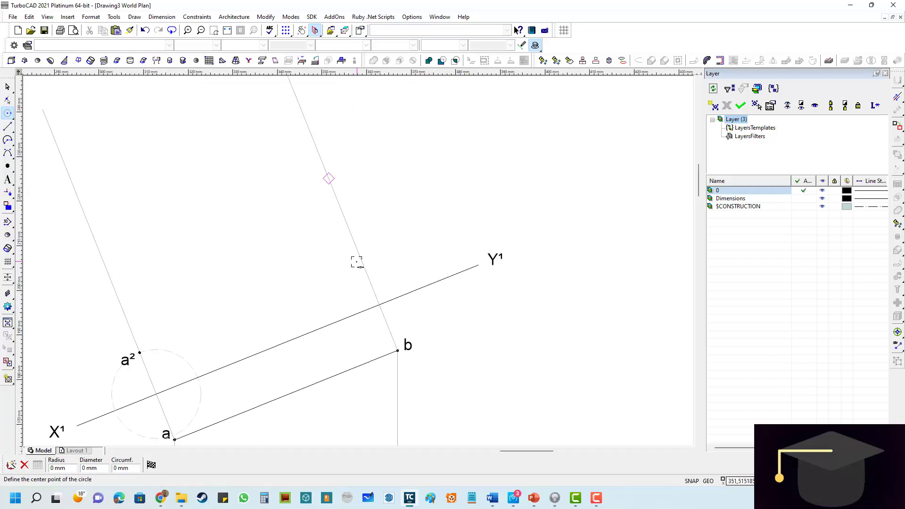
pyautogui.click(379, 305)
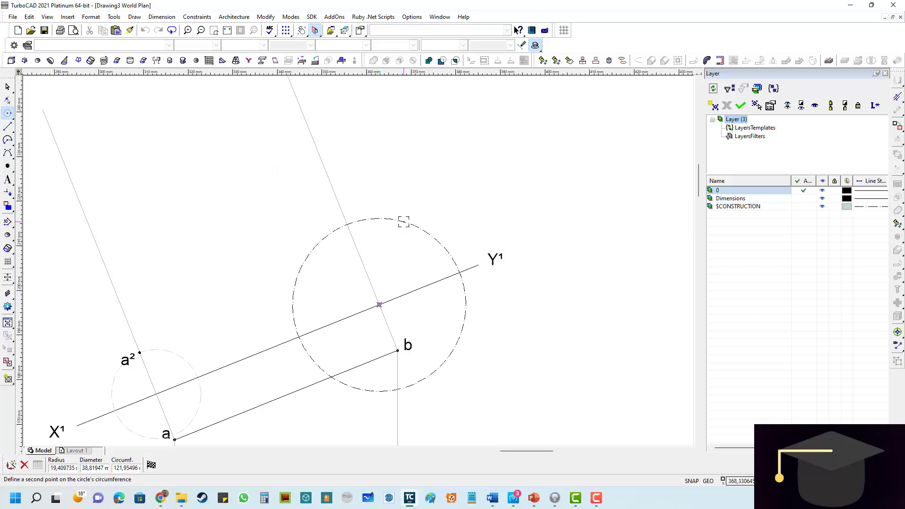
pyautogui.press('Tab')
pyautogui.write('40')
pyautogui.press('Return')
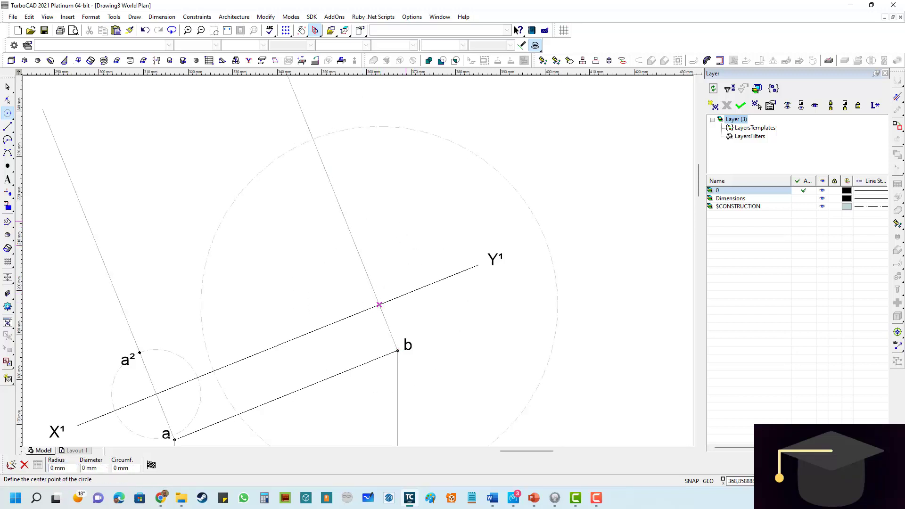
# - Place a point where the 40 mm circle meets the projector from b beyond X¹Y¹, and label it b²
pyautogui.click(7, 165)
pyautogui.scroll(3, 311, 137)
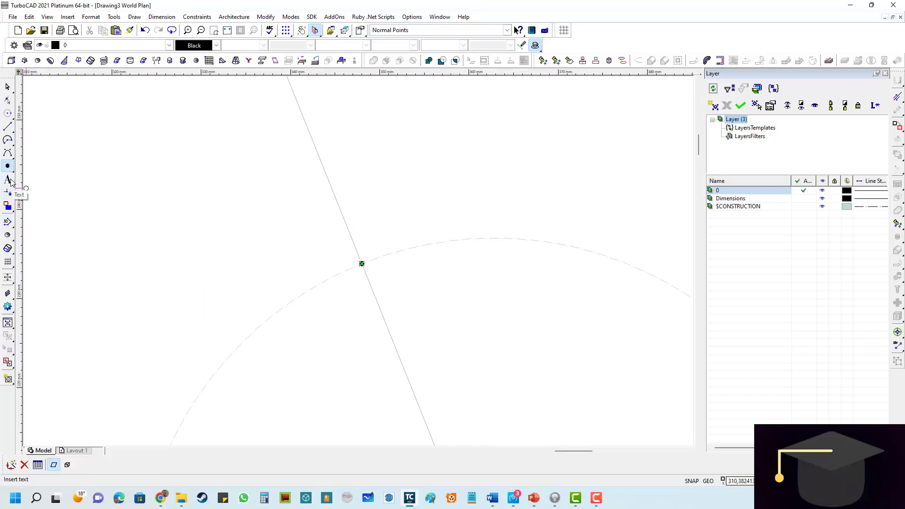
pyautogui.click(8, 180)
pyautogui.click(383, 240)
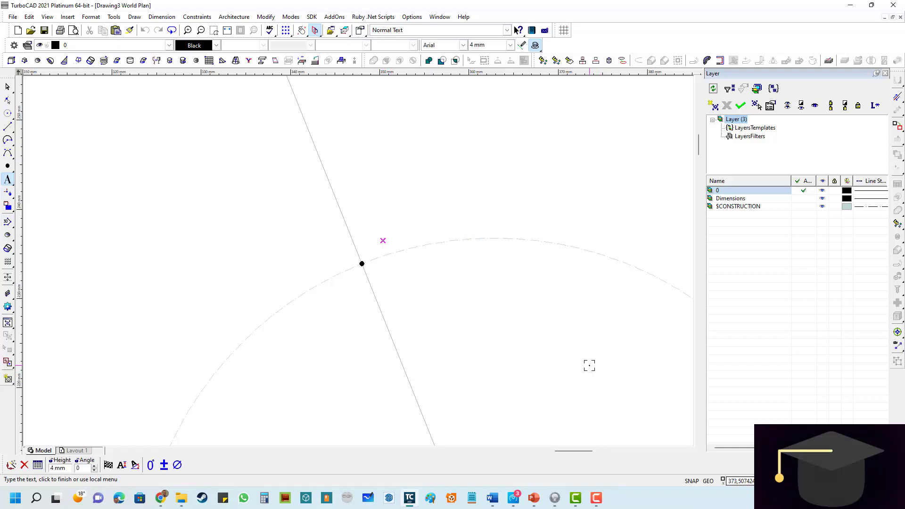
pyautogui.write('b²')
pyautogui.click(491, 233)
# - Move the b² label closer to its point on the projector, and deselect it
pyautogui.click(7, 87)
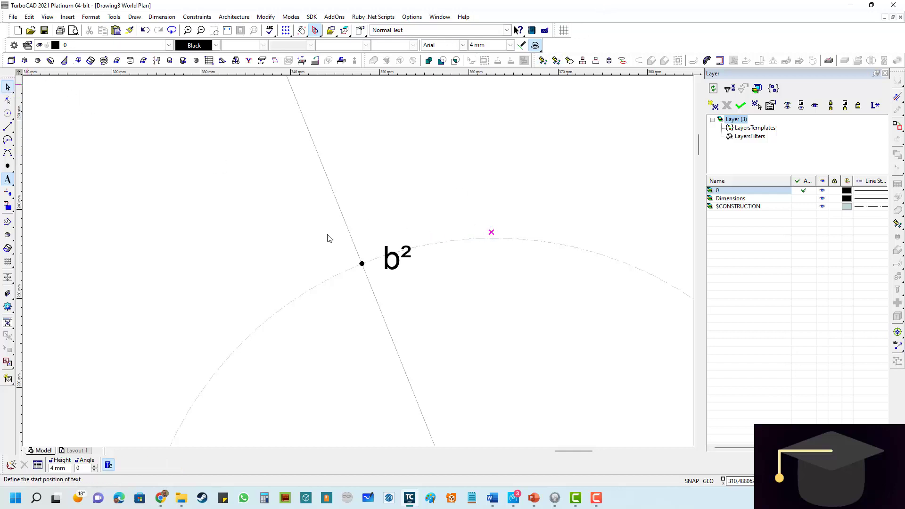
pyautogui.click(399, 255)
pyautogui.moveTo(399, 255); pyautogui.dragTo(368, 222)
pyautogui.click(370, 223)
pyautogui.click(488, 229)
pyautogui.scroll(-2, 384, 252)
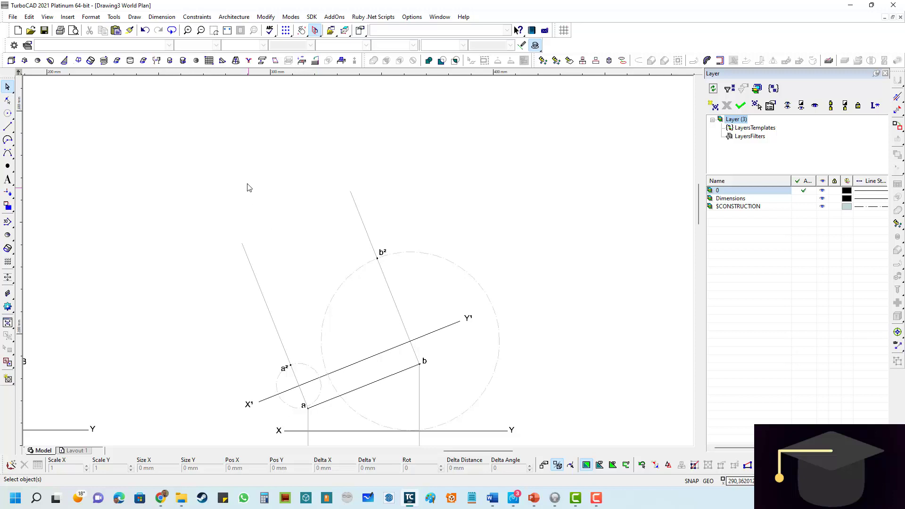
# - Clear both construction circles from the drawing
pyautogui.click(30, 18)
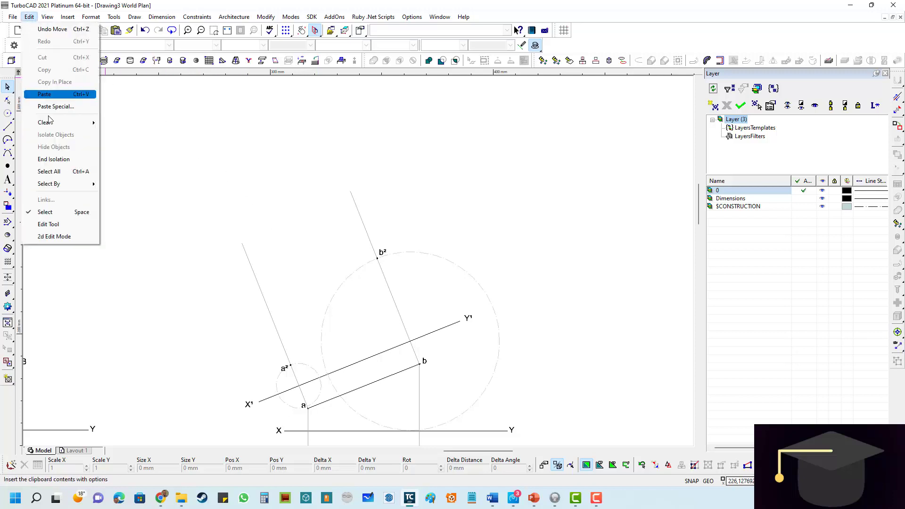
pyautogui.click(135, 160)
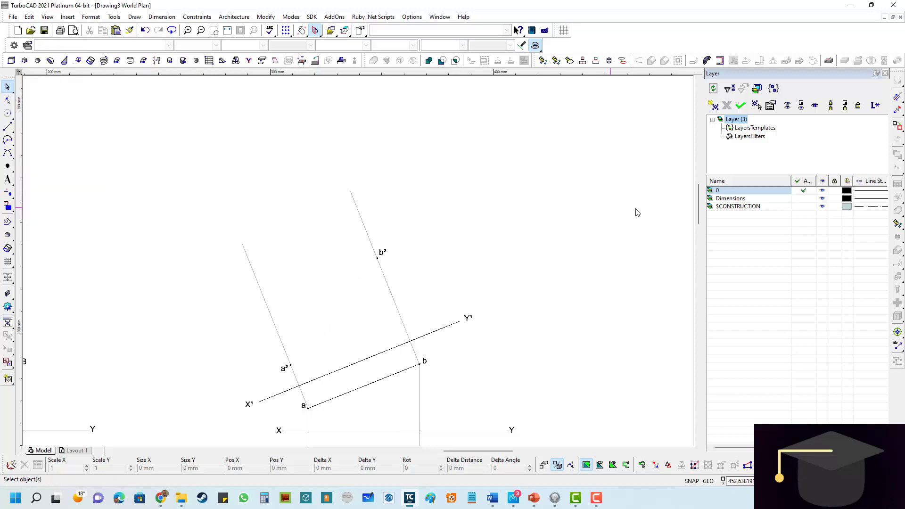
# - Shorten the projector from b so that it ends at point b²
pyautogui.click(897, 97)
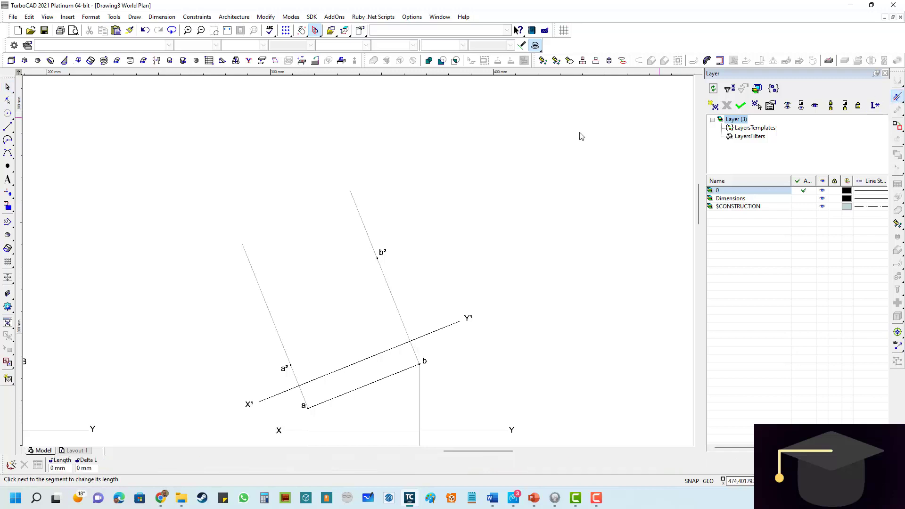
pyautogui.click(356, 202)
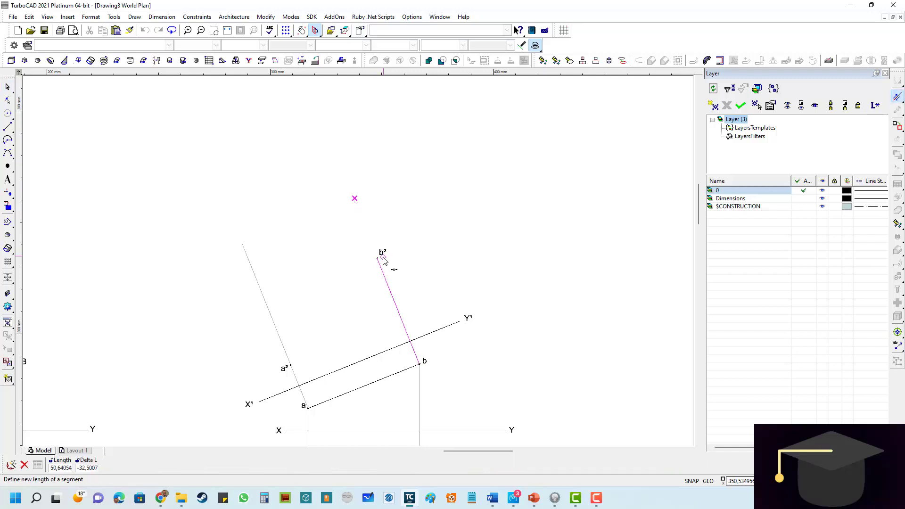
pyautogui.scroll(5, 381, 257)
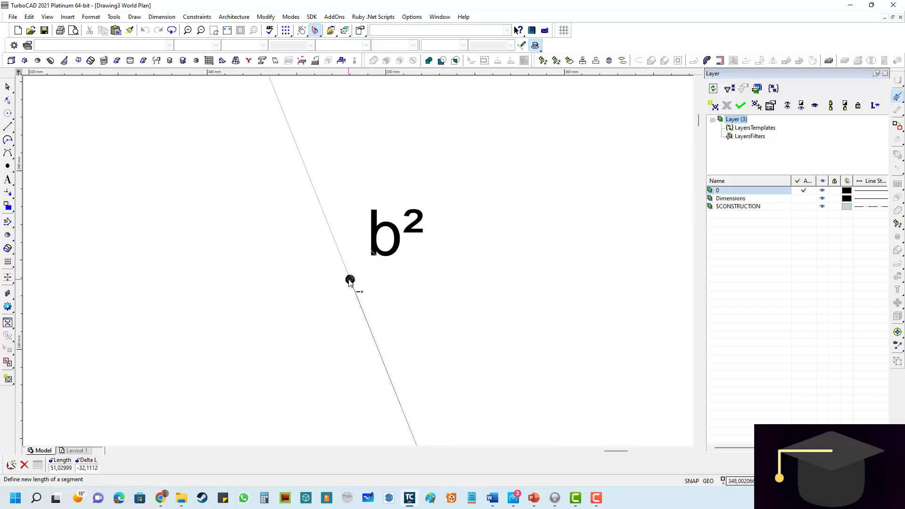
pyautogui.click(350, 280)
pyautogui.scroll(-5, 356, 267)
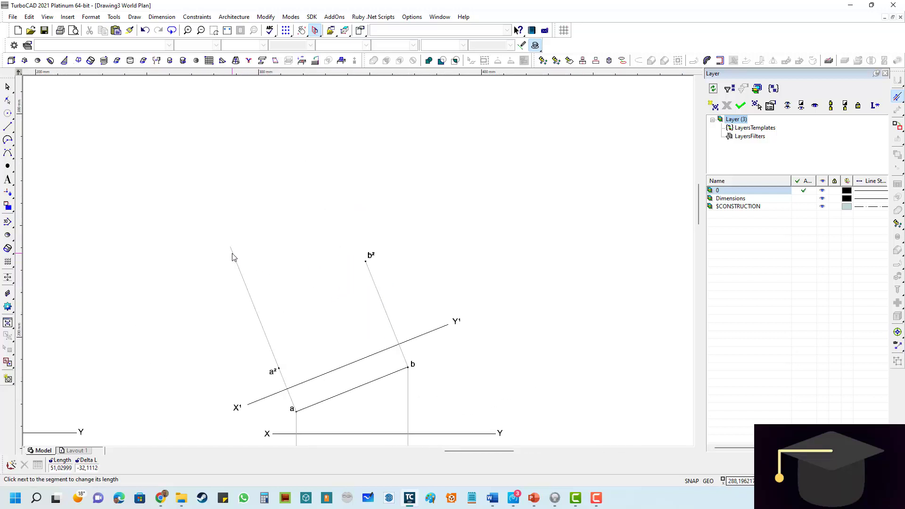
# - Shorten the projector from a so that it ends at point a²
pyautogui.click(232, 255)
pyautogui.scroll(5, 278, 369)
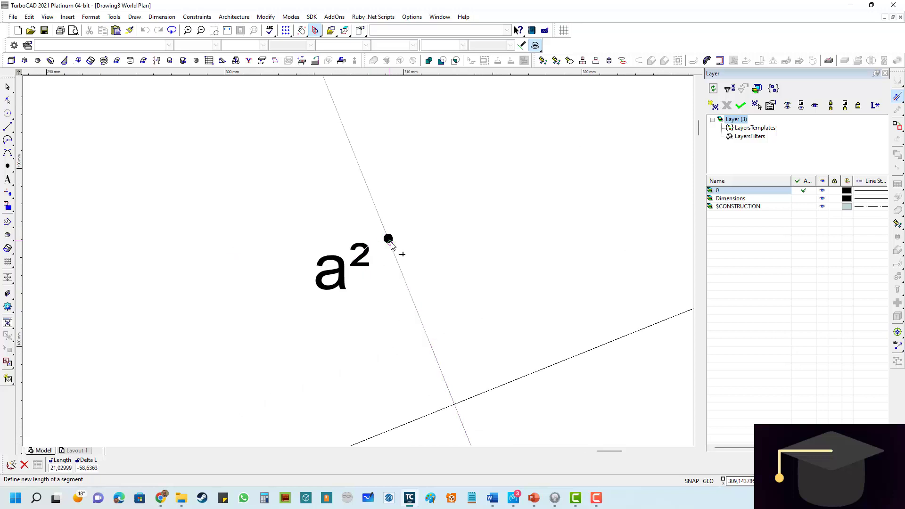
pyautogui.click(389, 240)
pyautogui.scroll(-5, 349, 268)
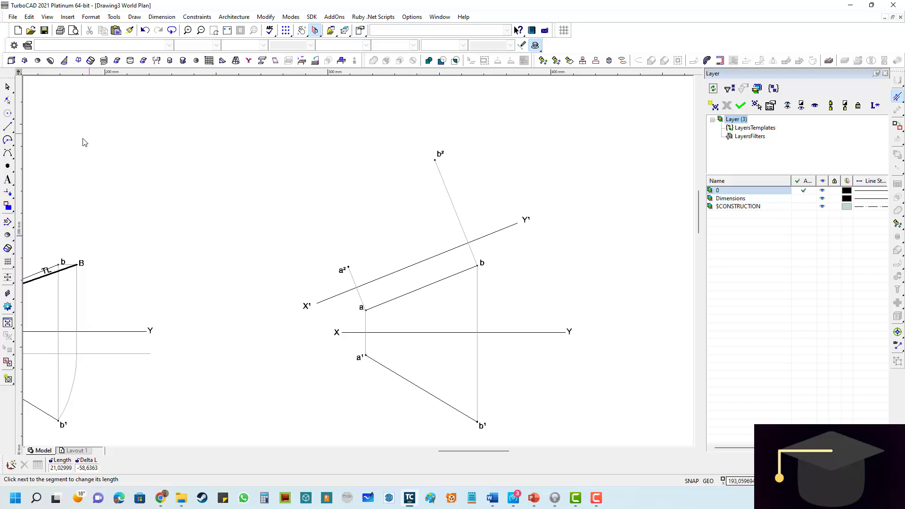
# - Draw a black line with a 1 mm line width from point a² to point b²
pyautogui.click(8, 127)
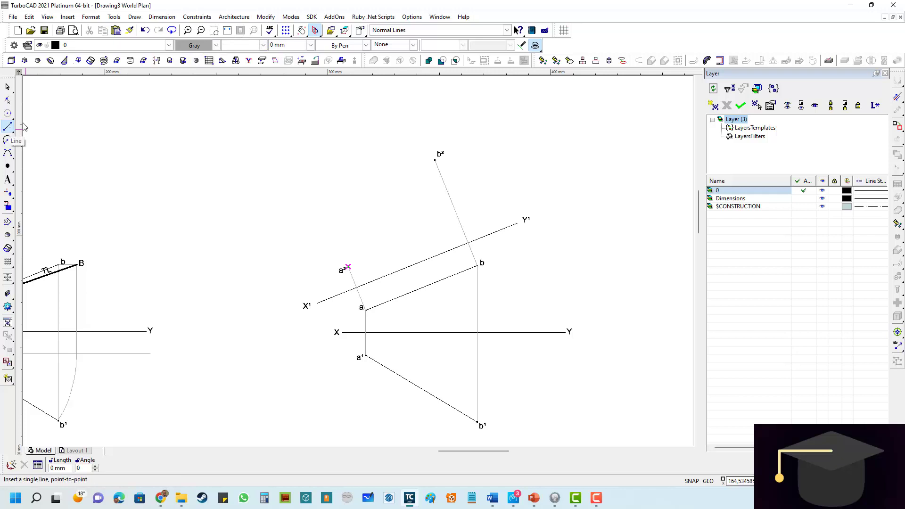
pyautogui.click(218, 47)
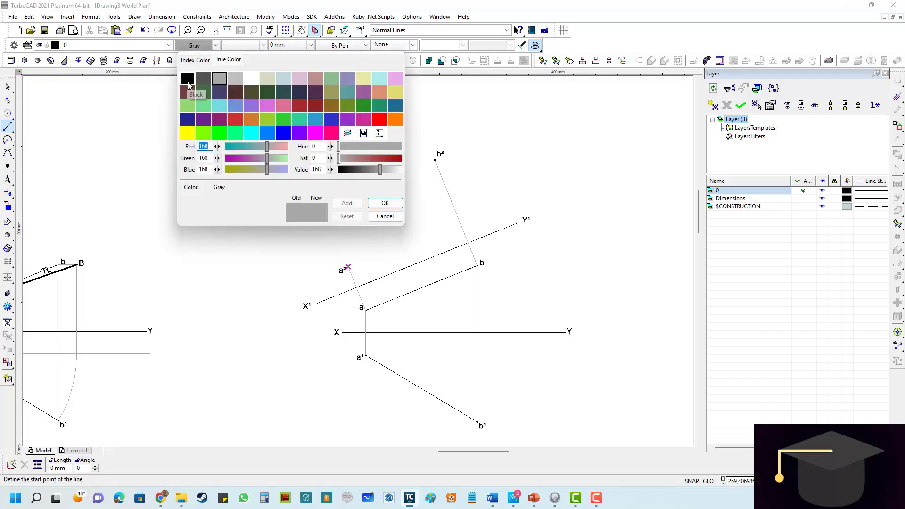
pyautogui.doubleClick(187, 80)
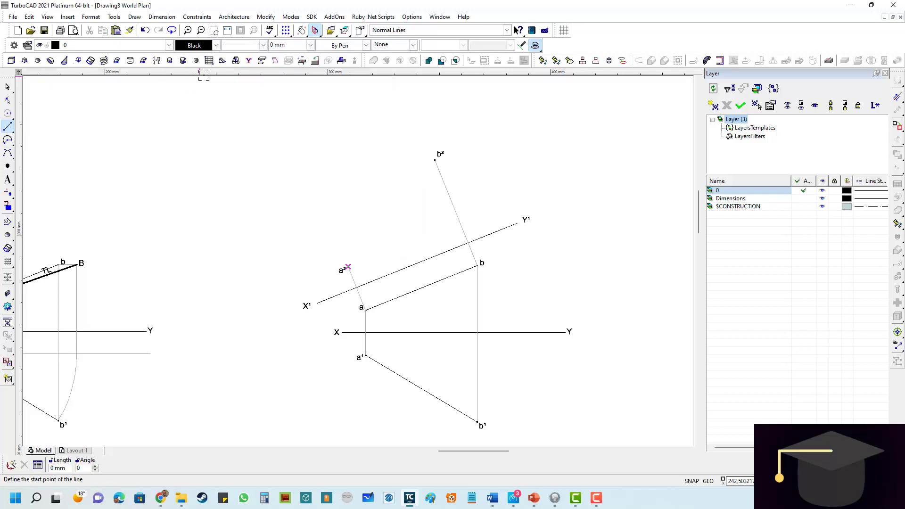
pyautogui.click(311, 44)
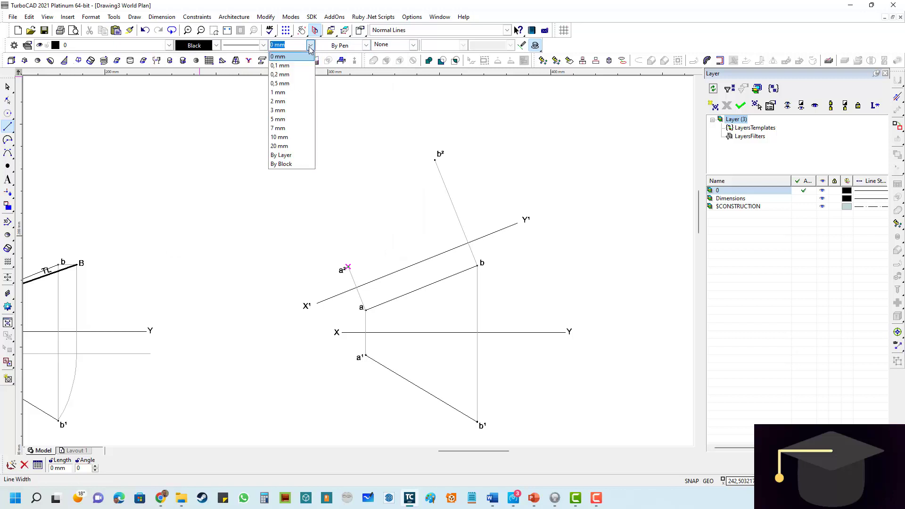
pyautogui.click(278, 93)
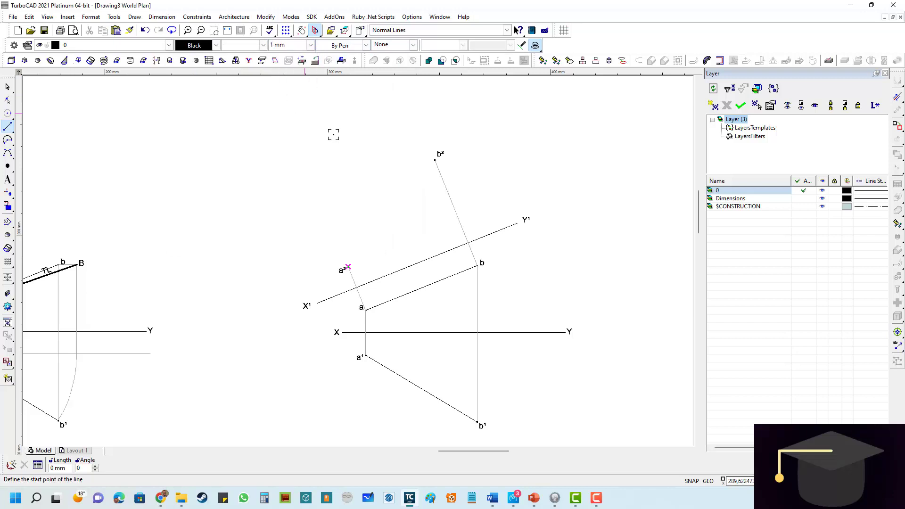
pyautogui.scroll(5, 361, 271)
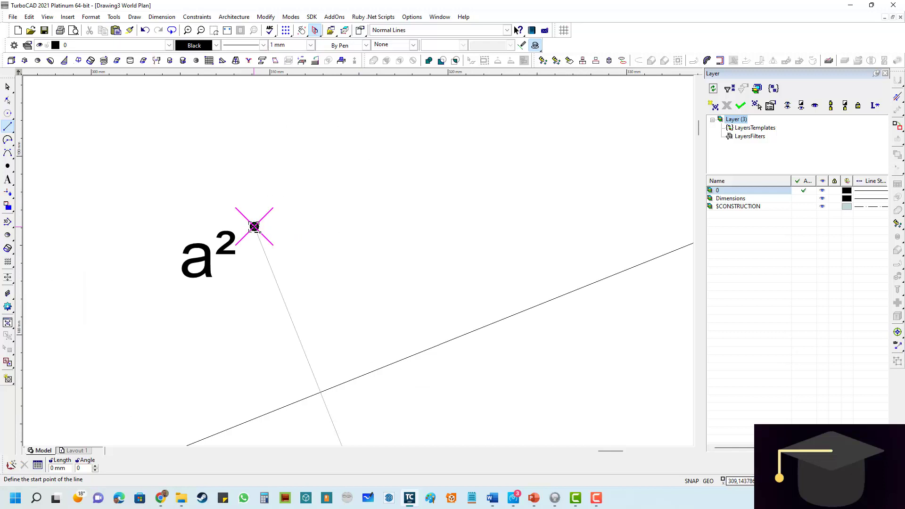
pyautogui.scroll(-2, 359, 257)
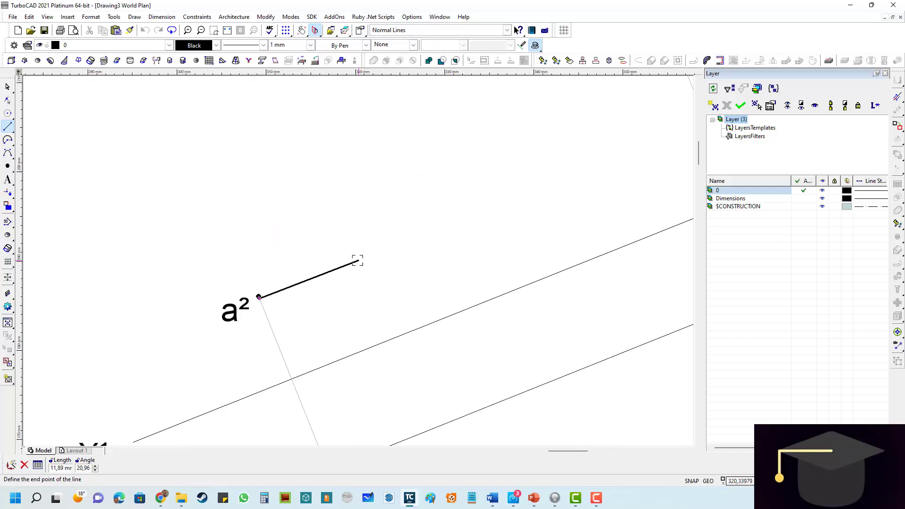
pyautogui.scroll(3, 297, 282)
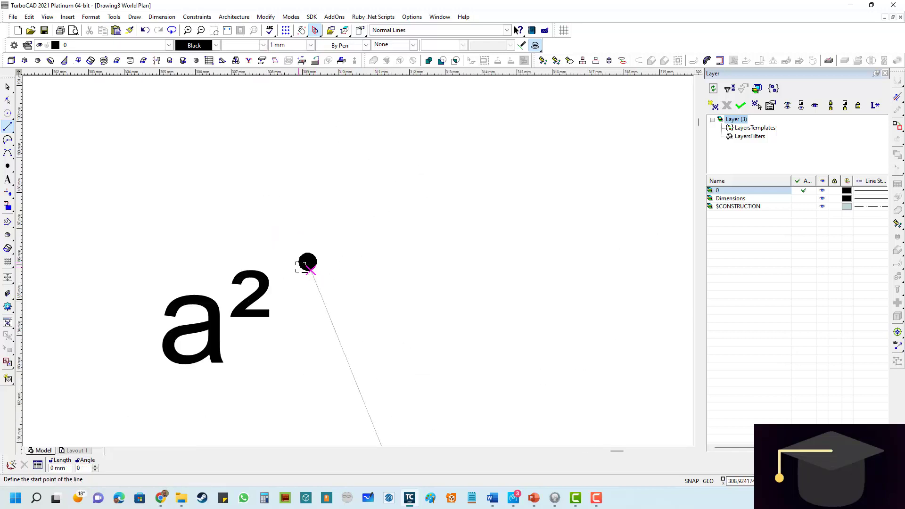
pyautogui.click(308, 262)
pyautogui.scroll(-4, 402, 193)
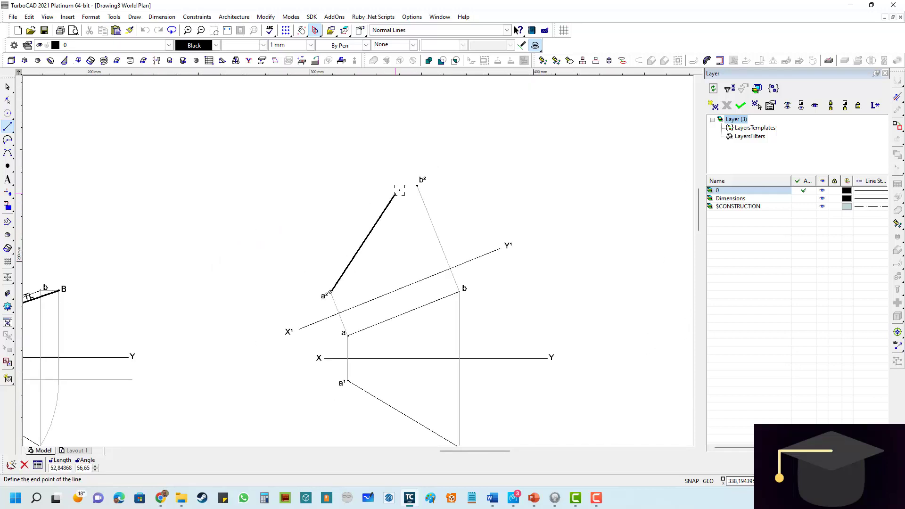
pyautogui.scroll(5, 398, 185)
pyautogui.scroll(3, 376, 272)
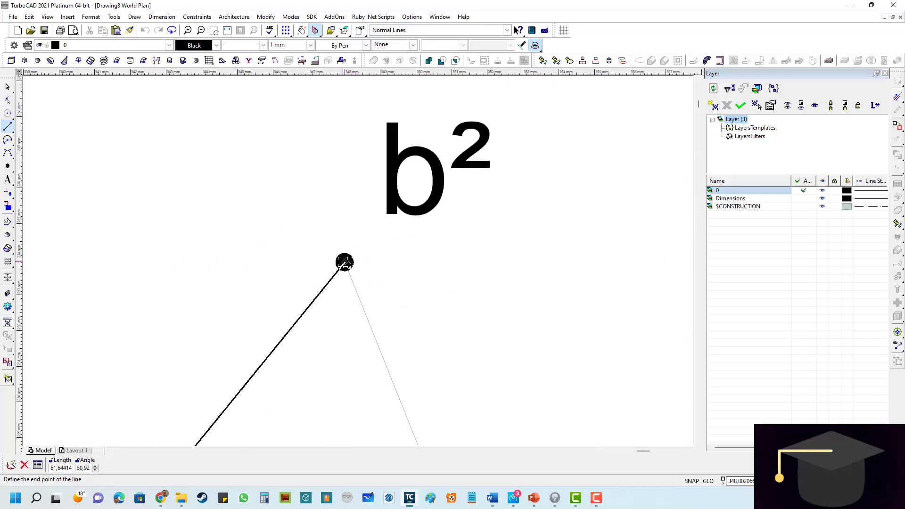
pyautogui.click(345, 262)
pyautogui.scroll(-7, 291, 268)
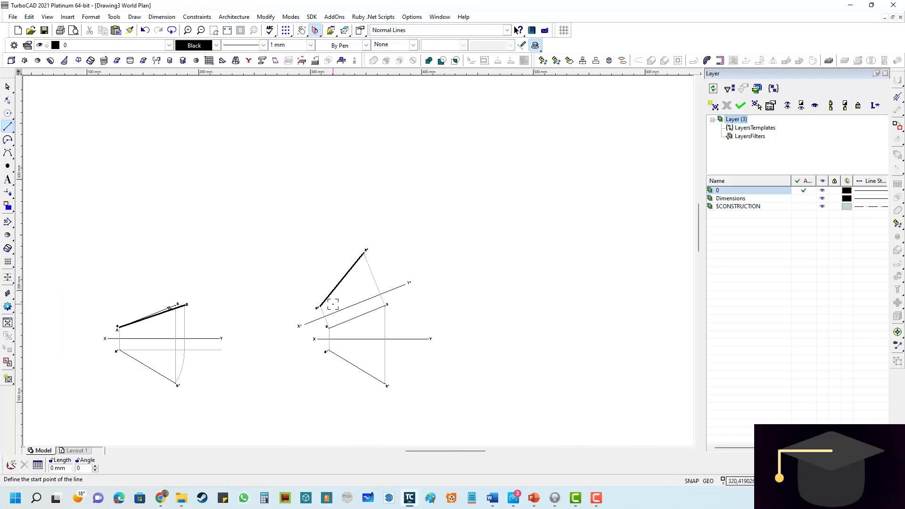
# - Add the text label TL, 4 mm high, beside the middle of line a²b²
pyautogui.scroll(2, 360, 254)
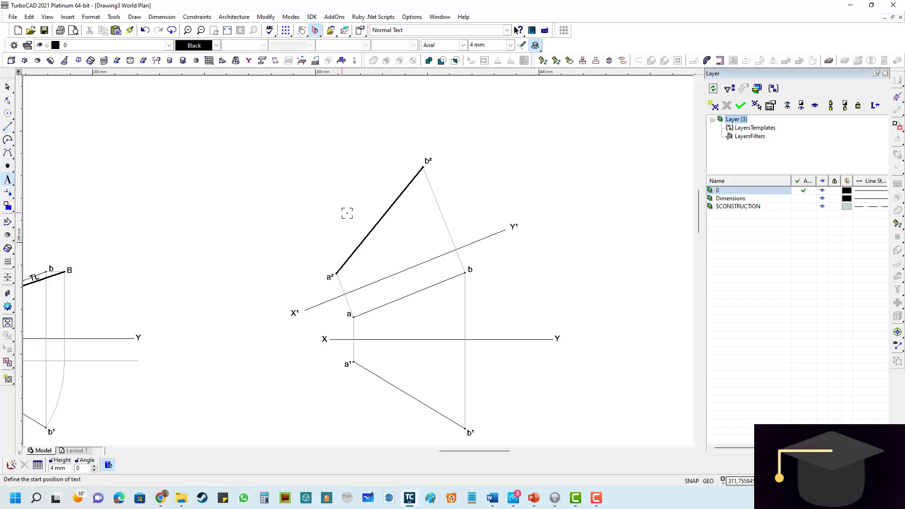
pyautogui.scroll(2, 358, 213)
pyautogui.click(364, 259)
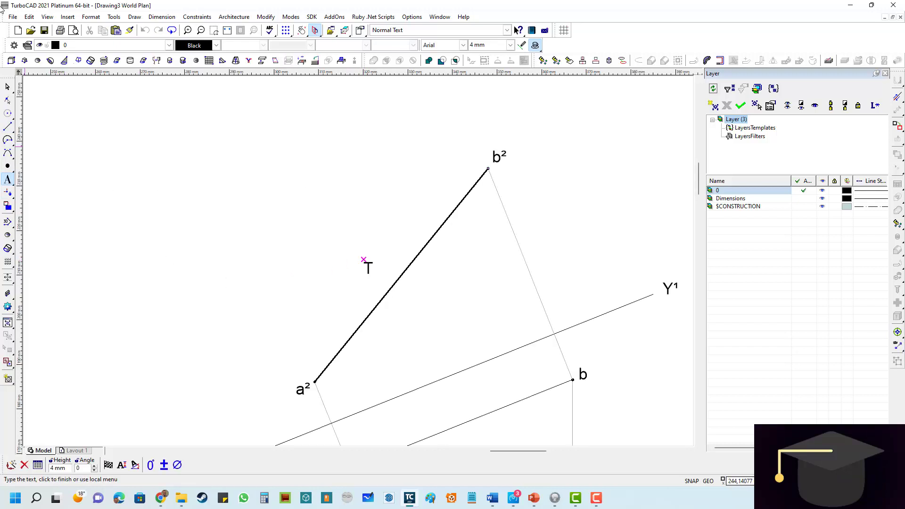
pyautogui.write('TL')
pyautogui.click(7, 86)
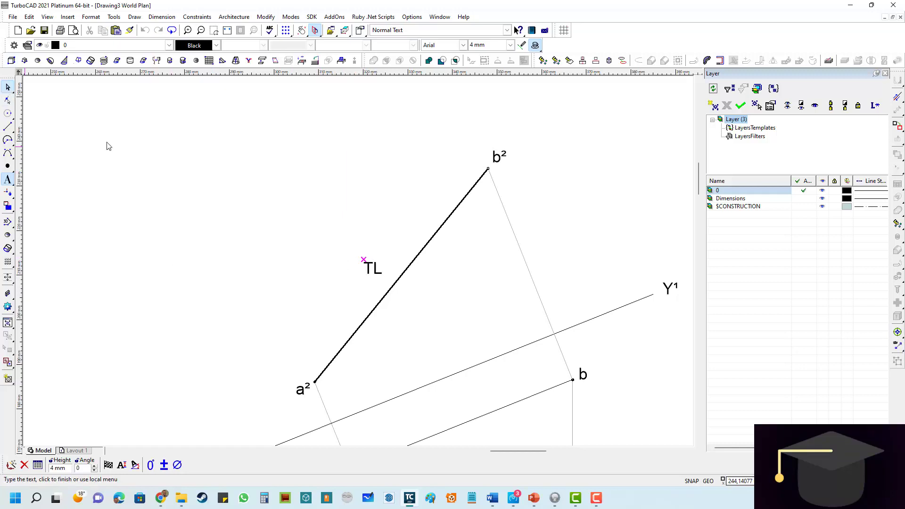
# - Move the TL label closer to line a²b², rotate it about 51° to run parallel with the line, and deselect it
pyautogui.click(376, 273)
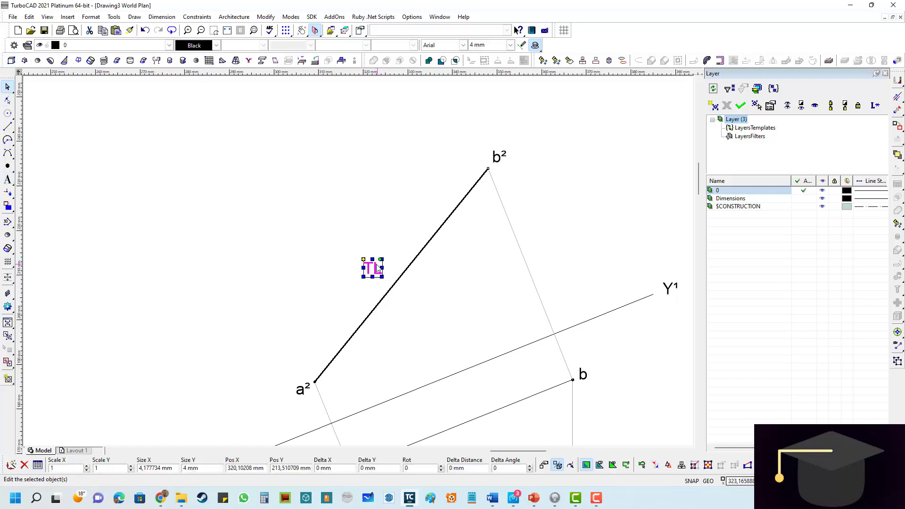
pyautogui.click(364, 260)
pyautogui.scroll(2, 386, 266)
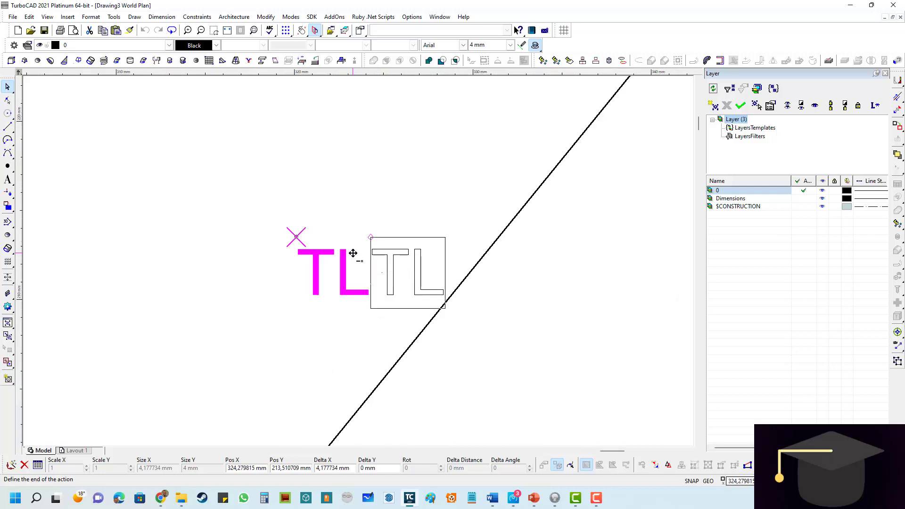
pyautogui.click(353, 253)
pyautogui.click(416, 237)
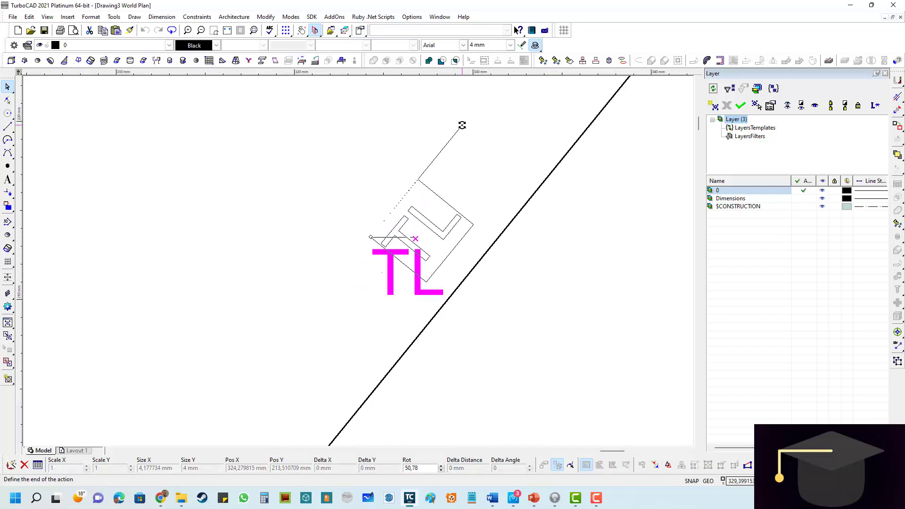
pyautogui.click(462, 123)
pyautogui.scroll(-1, 276, 225)
pyautogui.click(365, 270)
pyautogui.scroll(-2, 359, 258)
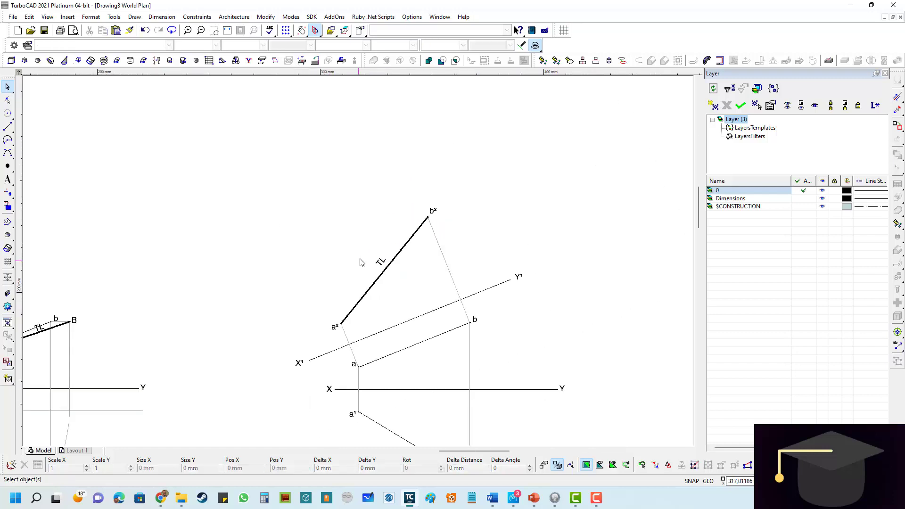
pyautogui.scroll(1, 393, 269)
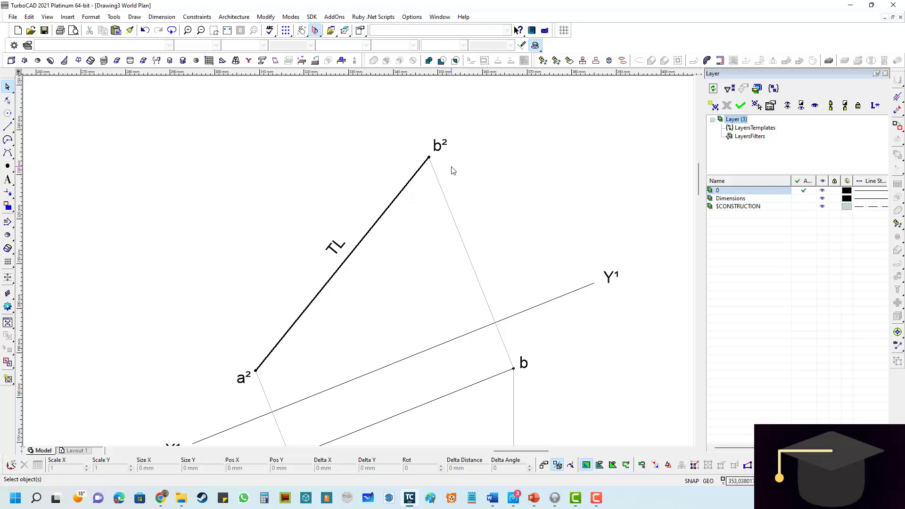
pyautogui.scroll(-2, 358, 263)
pyautogui.scroll(1, 346, 336)
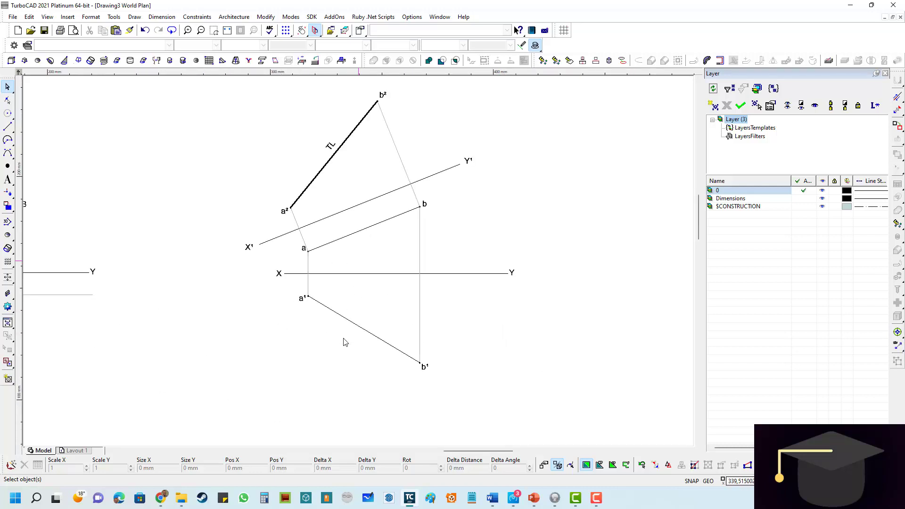
pyautogui.click(227, 30)
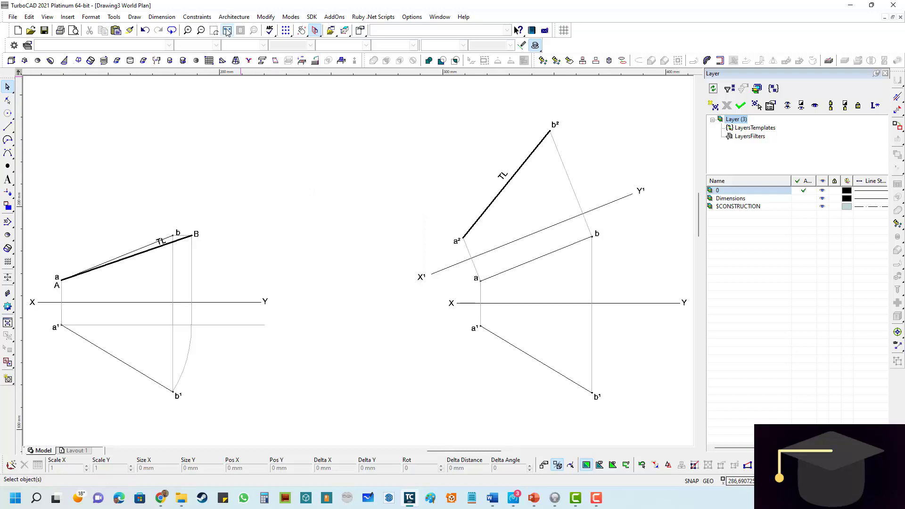